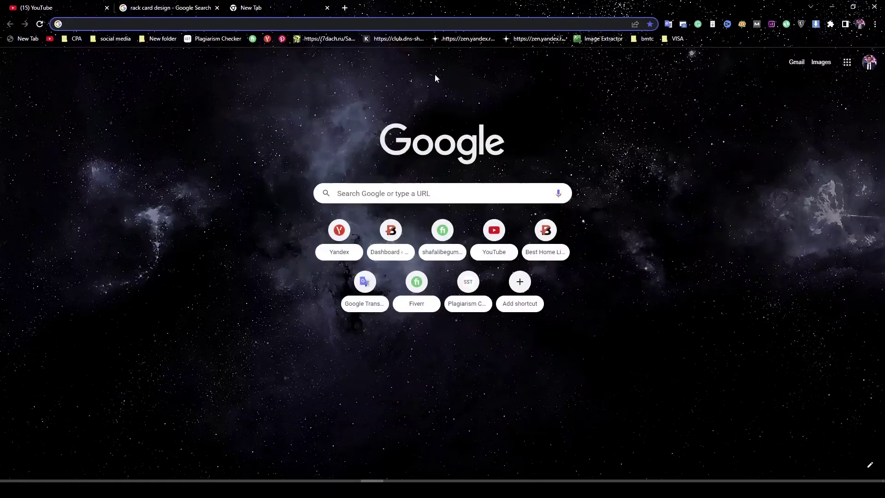
Search Google for 'rack card design size' to confirm the standard 3.5 x 8.5 in size
click(199, 20)
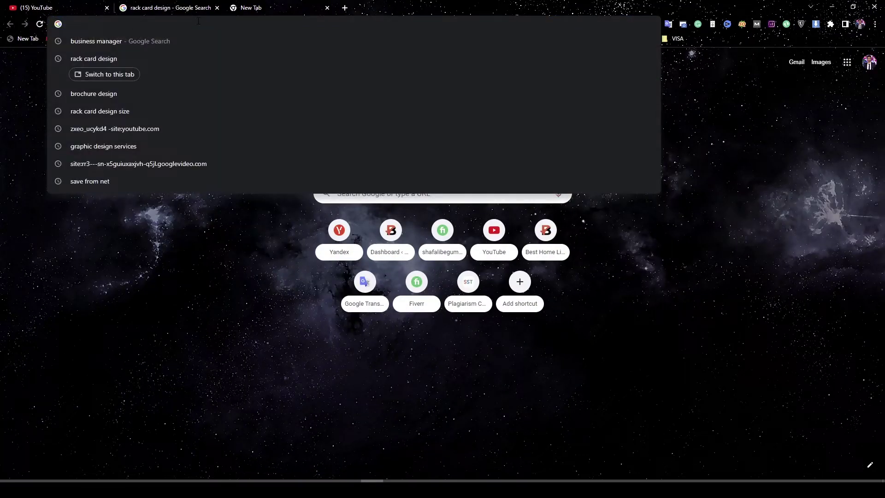
text(ra)
key(Return)
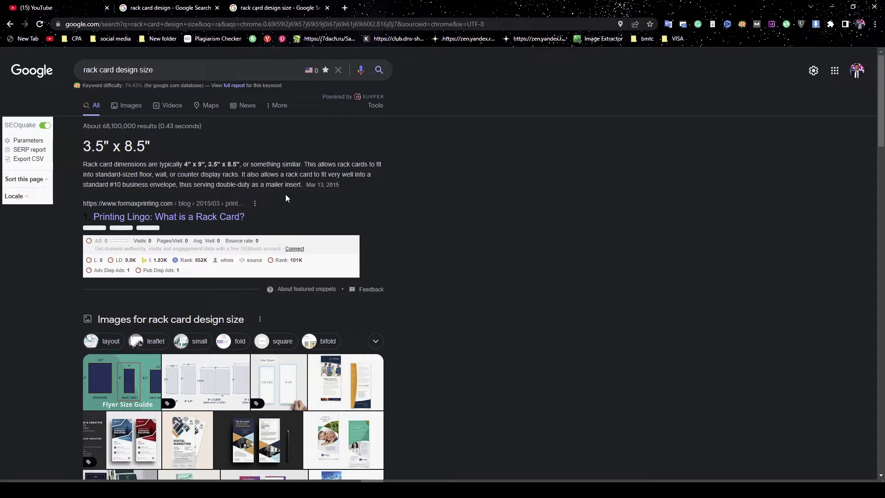
Browse rack card image examples, including the Creative Consultant Agency and Printivity designs
click(178, 7)
click(83, 199)
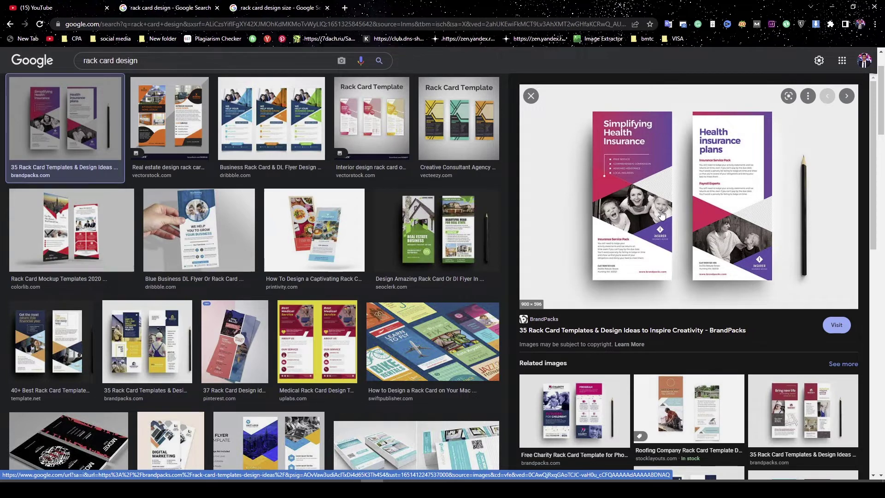
click(459, 122)
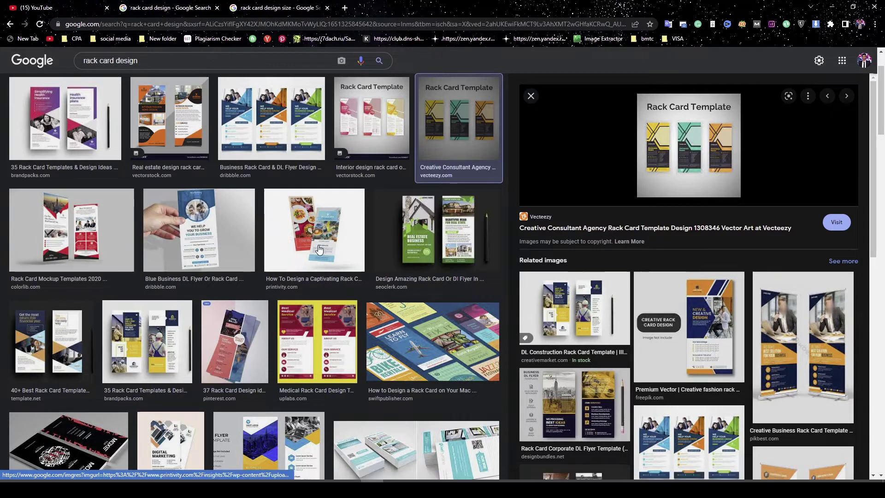
click(314, 230)
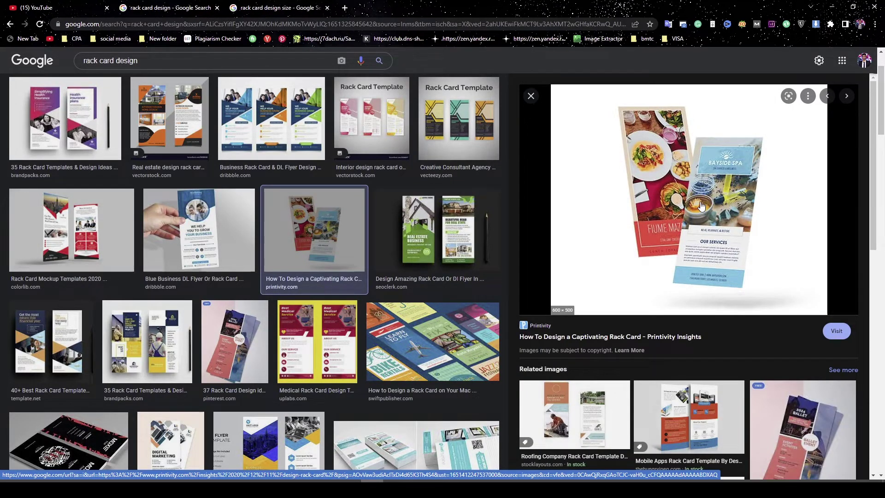
click(832, 7)
Review both 3.5 x 8.5 in sides of the finished SAR IT-Solution rack card
right_click(279, 215)
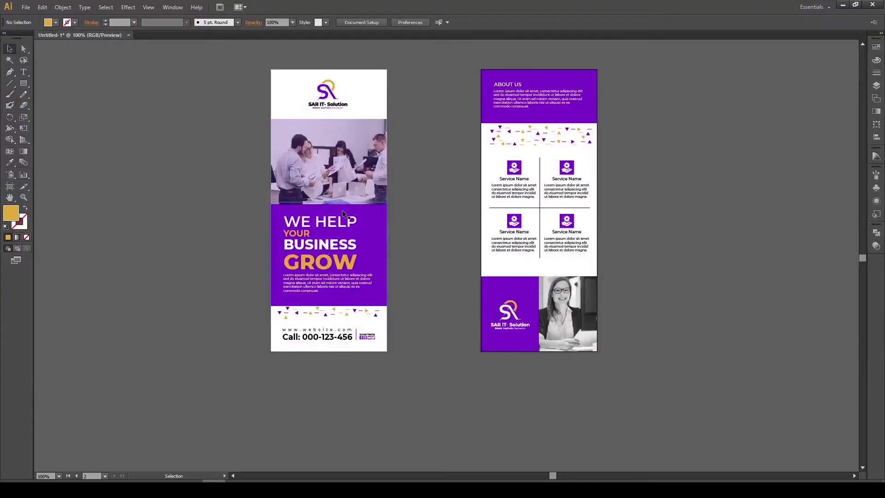
drag(402, 231, 413, 231)
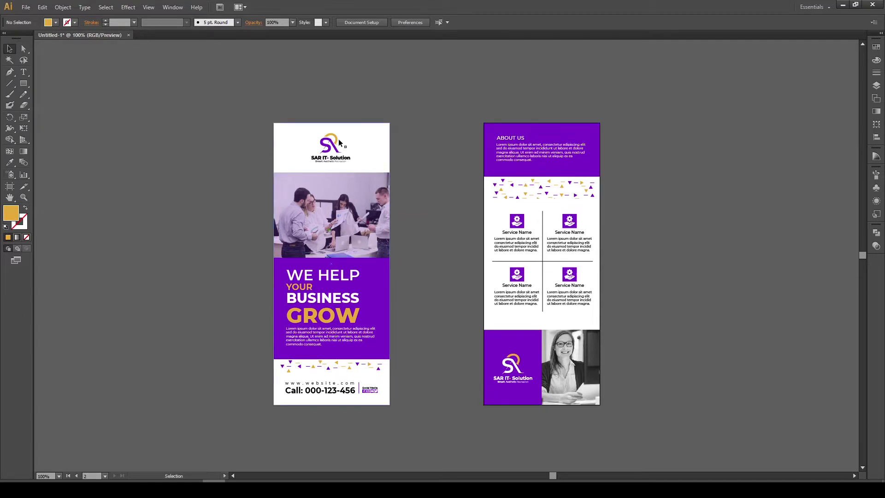
drag(421, 431, 422, 431)
drag(482, 113, 643, 445)
click(653, 410)
drag(651, 342, 637, 332)
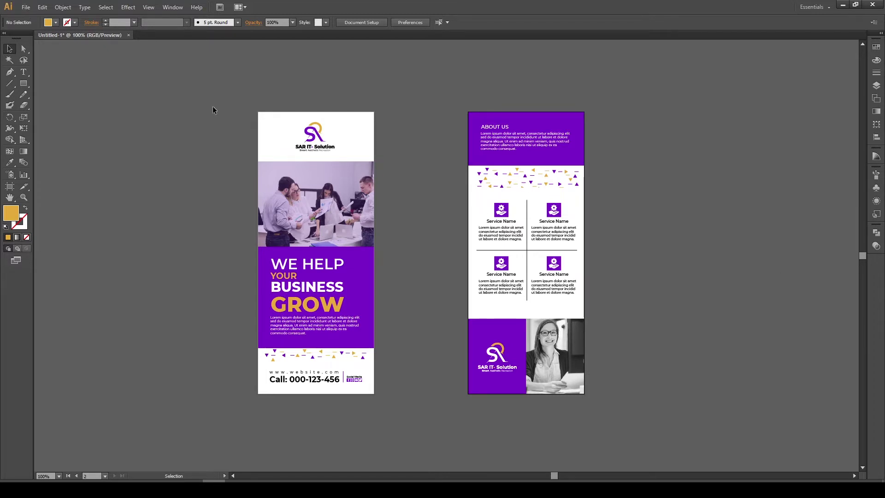
click(26, 7)
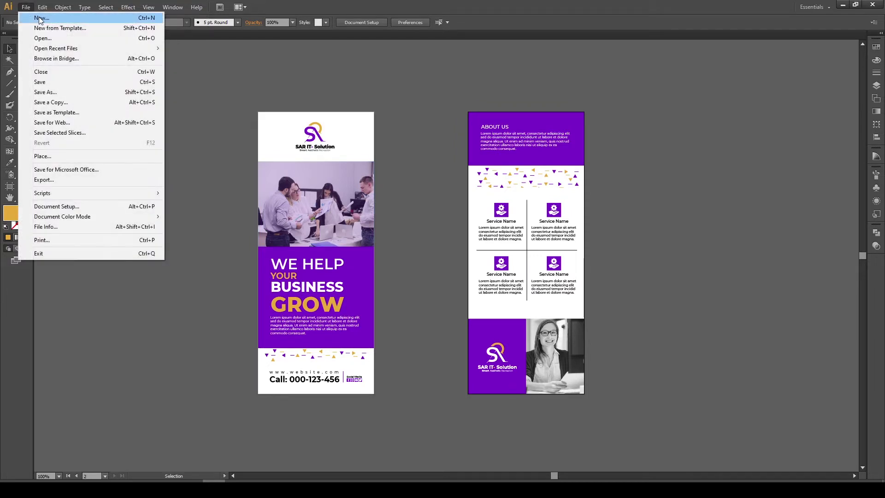
Bring up New Document settings preset to 3.5 x 8.5 in, inches, one artboard
click(40, 18)
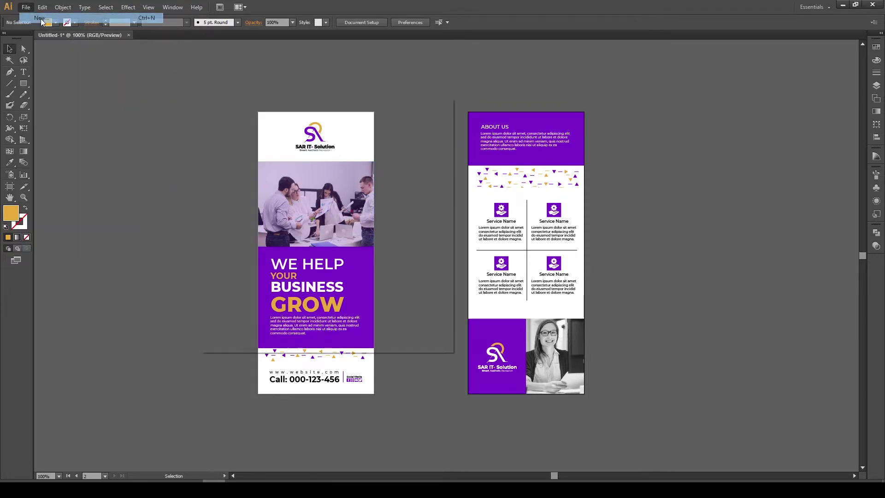
drag(348, 107, 561, 157)
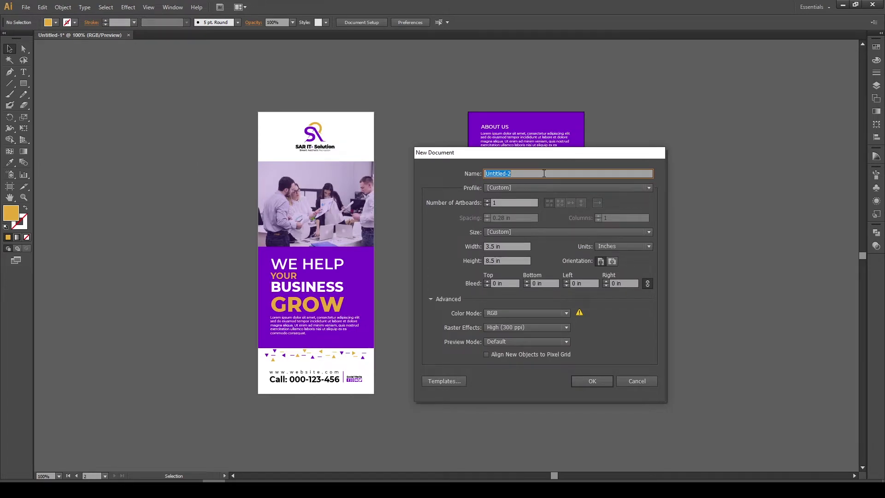
click(636, 380)
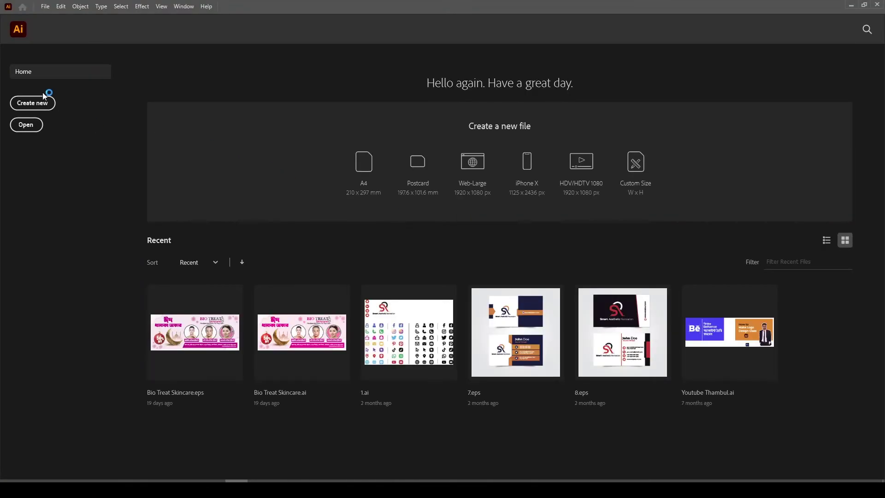
click(42, 102)
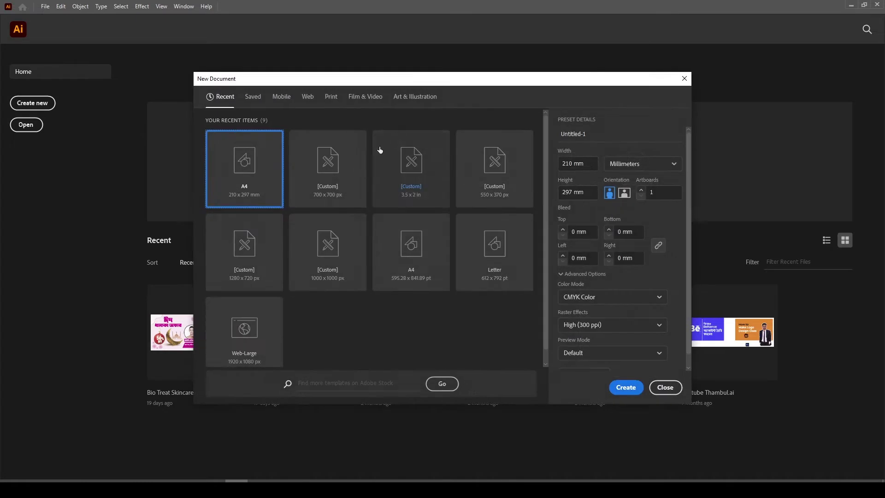
click(696, 404)
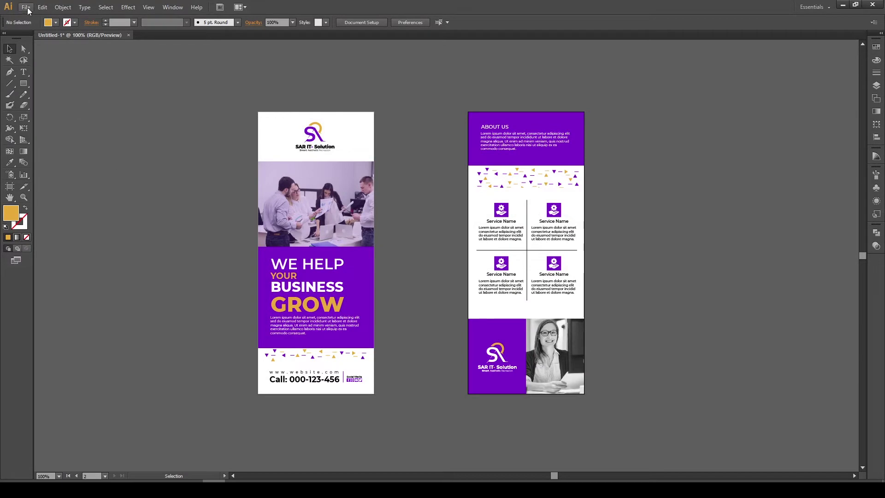
click(25, 7)
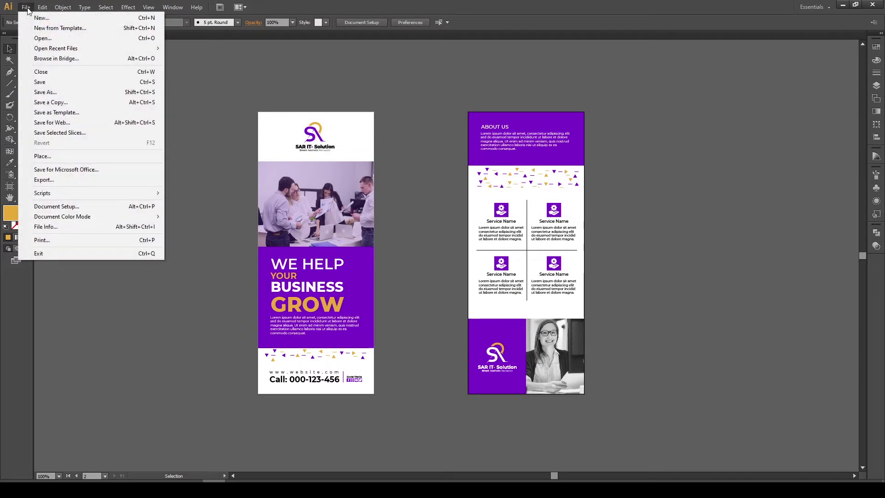
click(41, 18)
drag(503, 156, 471, 126)
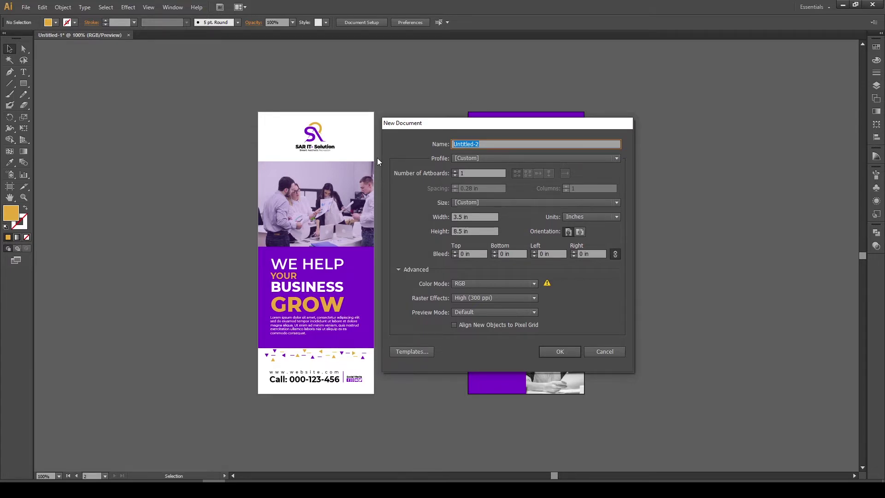
Name the document 'Rack Card Design' with 3.5 in width, CMYK colour and 0.125 in bleed
text(Rack Card Design)
click(475, 217)
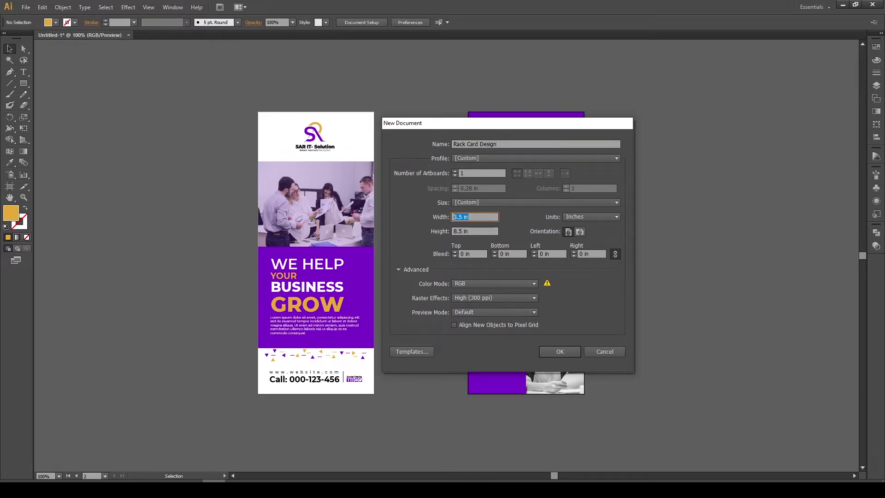
text(3.5)
key(Tab)
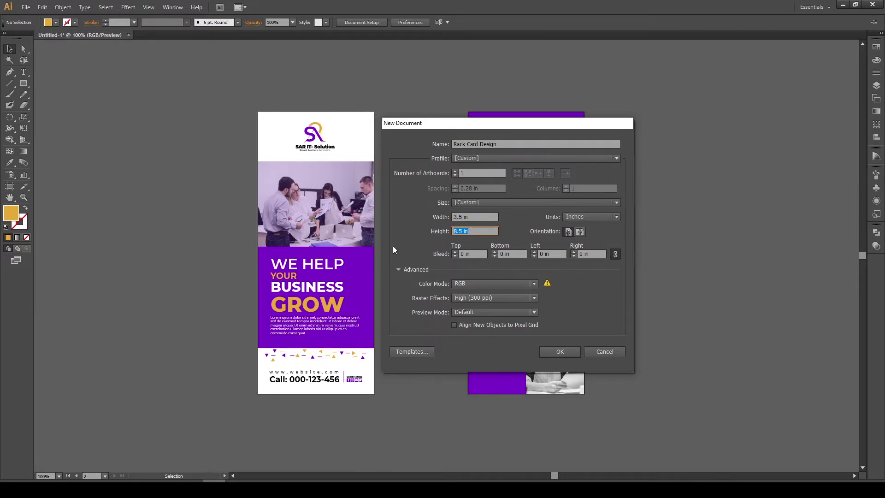
click(461, 282)
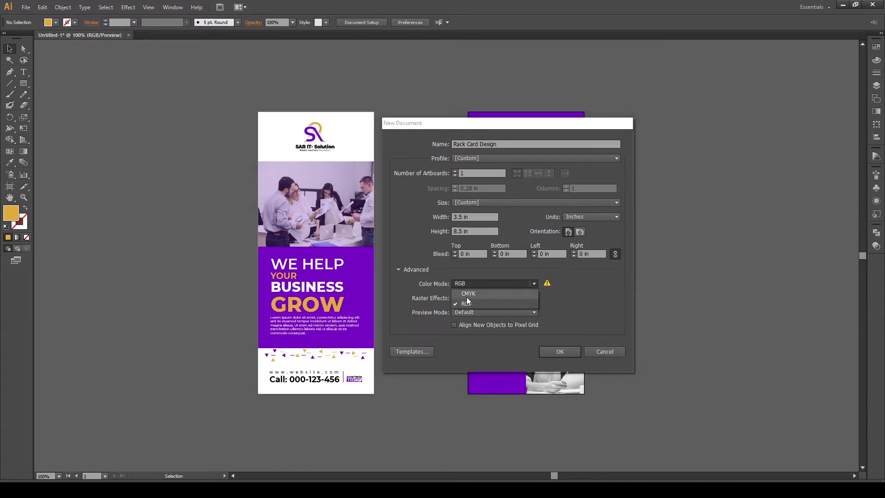
click(468, 298)
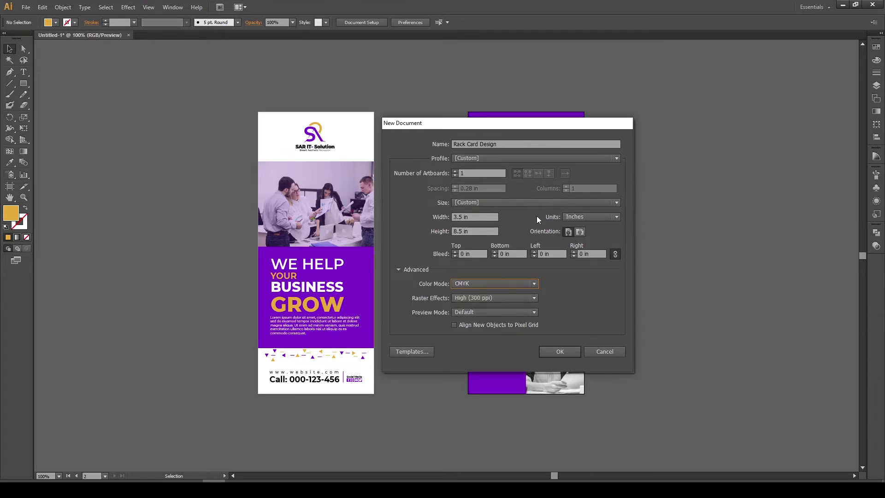
click(455, 252)
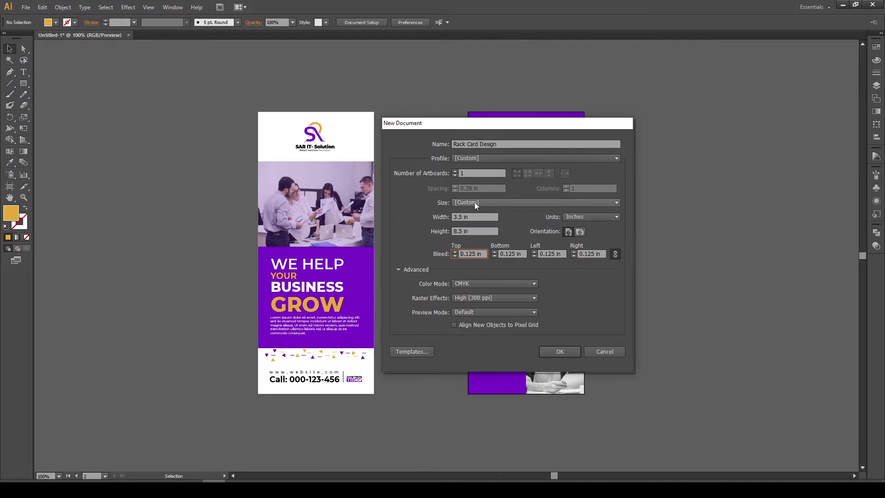
Use 2 artboards with 0.4 in spacing, create the document, and centre both artboards
click(472, 175)
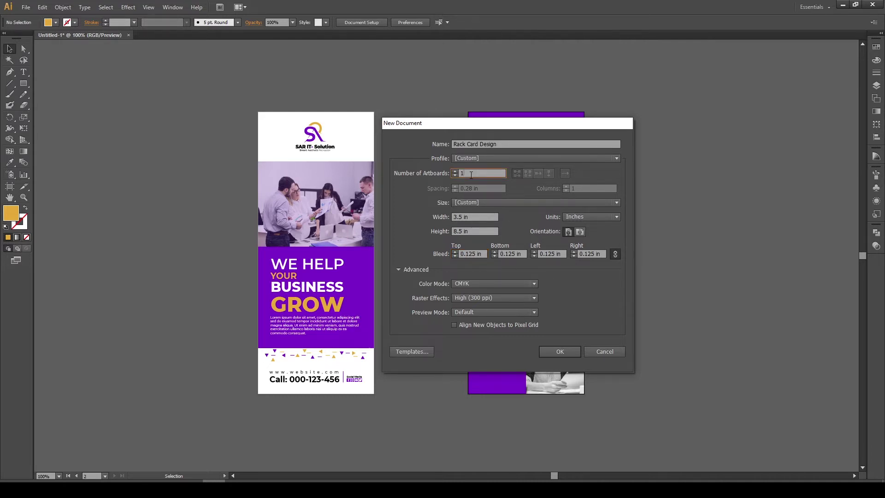
key(Up)
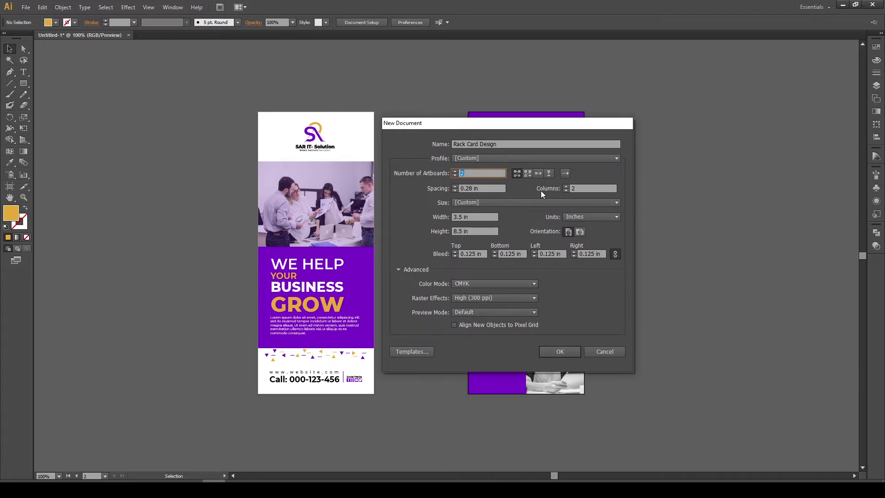
click(490, 189)
key(Up)
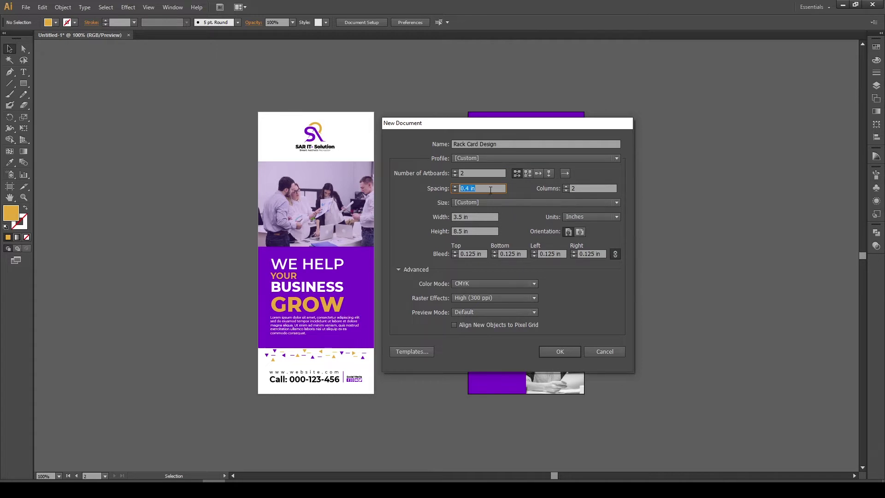
click(564, 351)
key(ctrl+minus)
key(ctrl+minus)
drag(582, 288, 419, 224)
drag(421, 225, 450, 223)
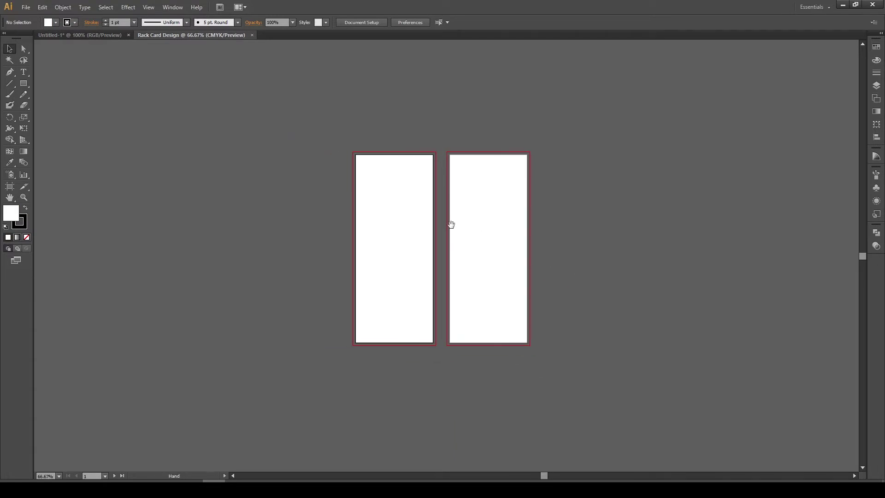
Draw a rectangle sized exactly 3.5 x 8.5 in
click(24, 84)
drag(24, 83, 51, 88)
click(480, 223)
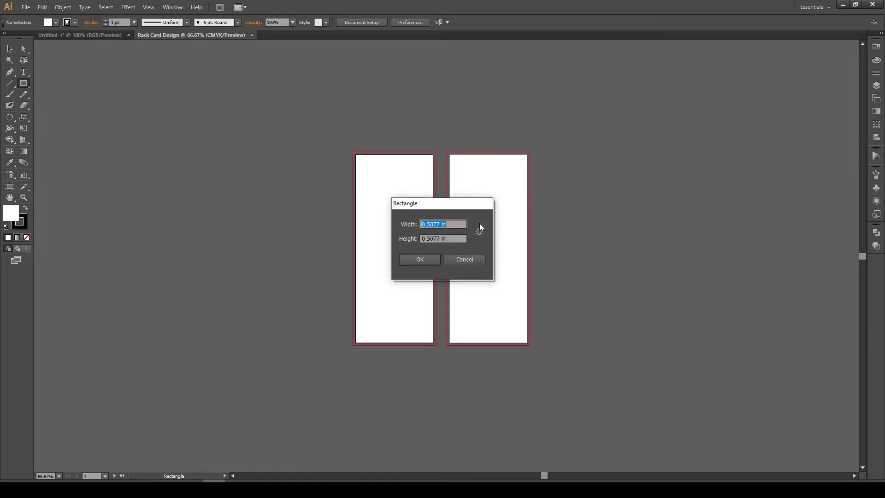
drag(435, 206, 474, 184)
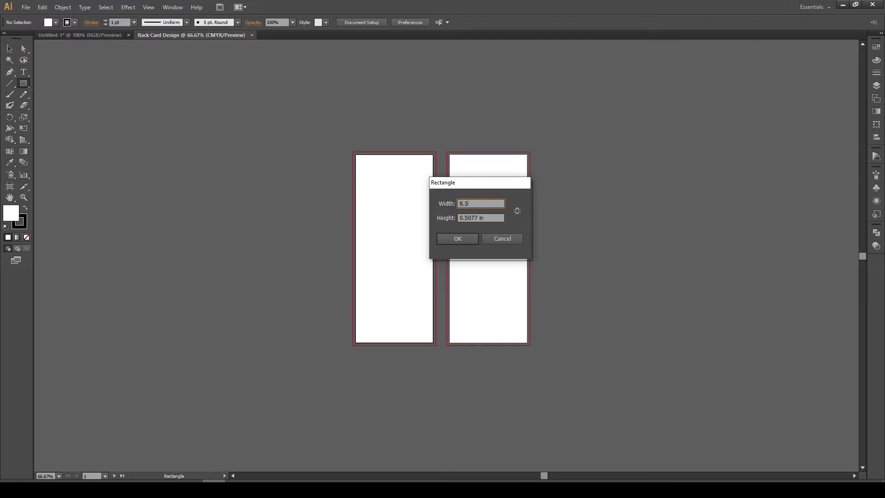
key(Tab)
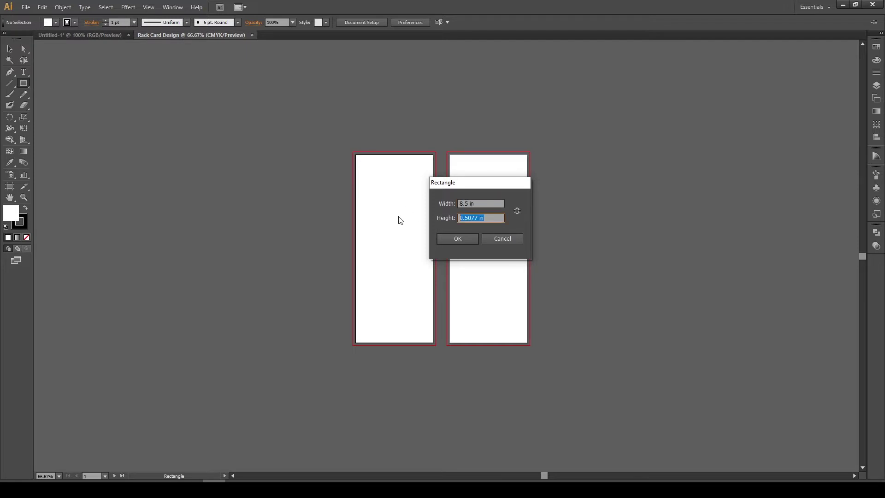
click(484, 204)
text(3.5)
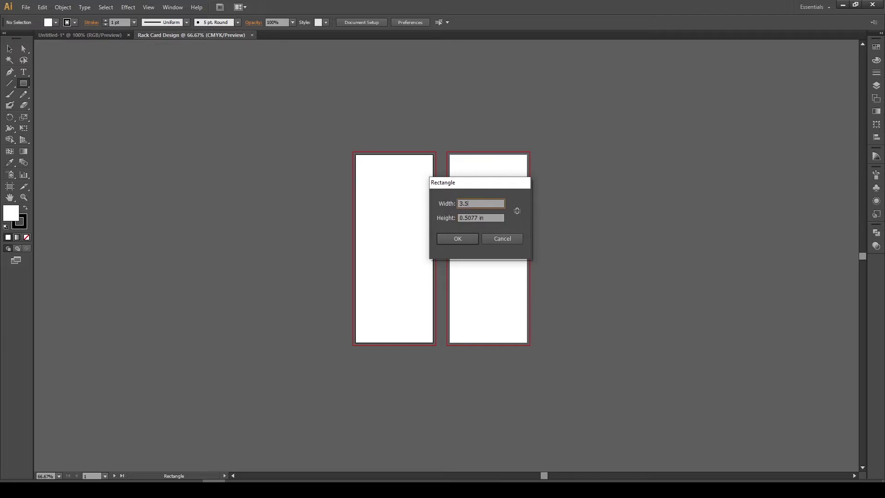
key(Tab)
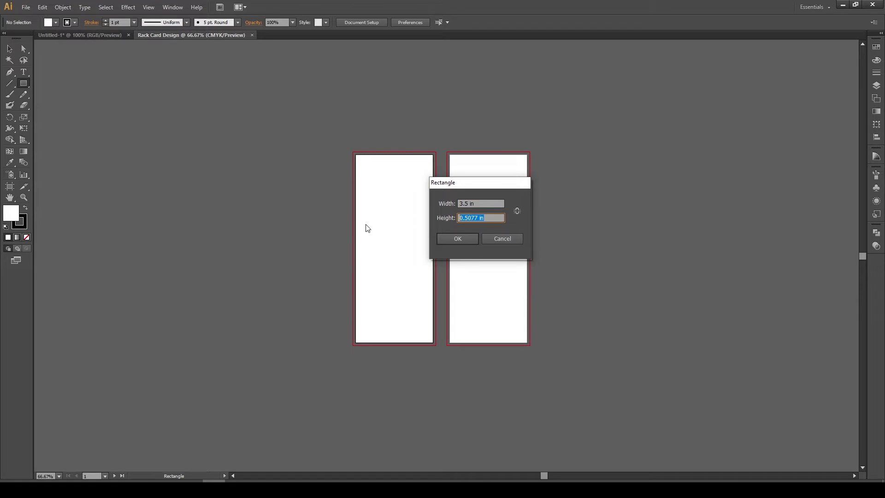
text(8.5)
key(Return)
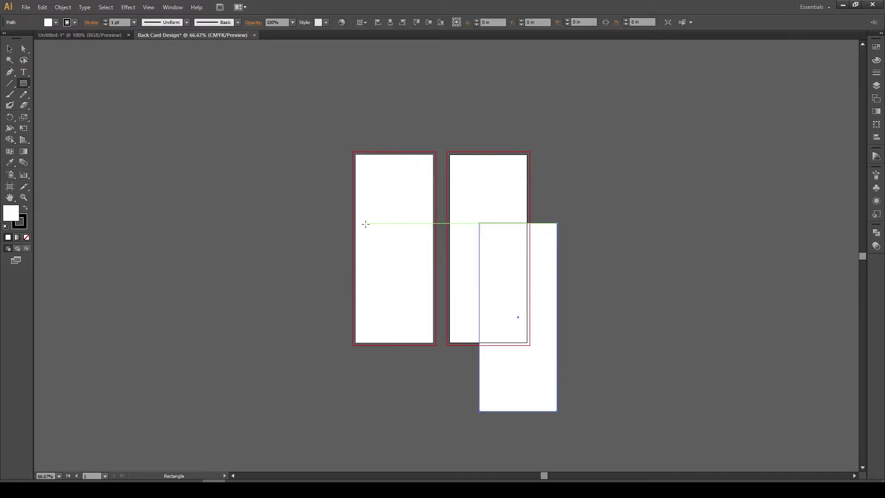
Remove the rectangle's stroke and centre it on the right artboard
click(10, 49)
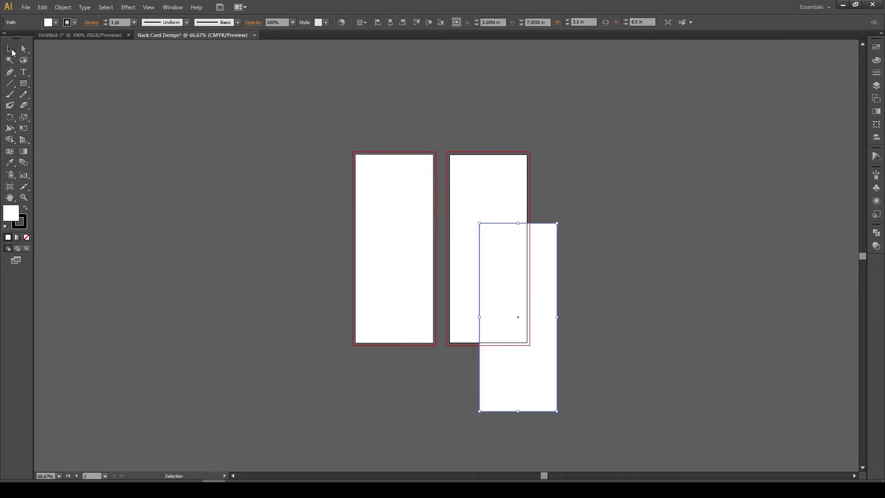
click(21, 222)
click(26, 237)
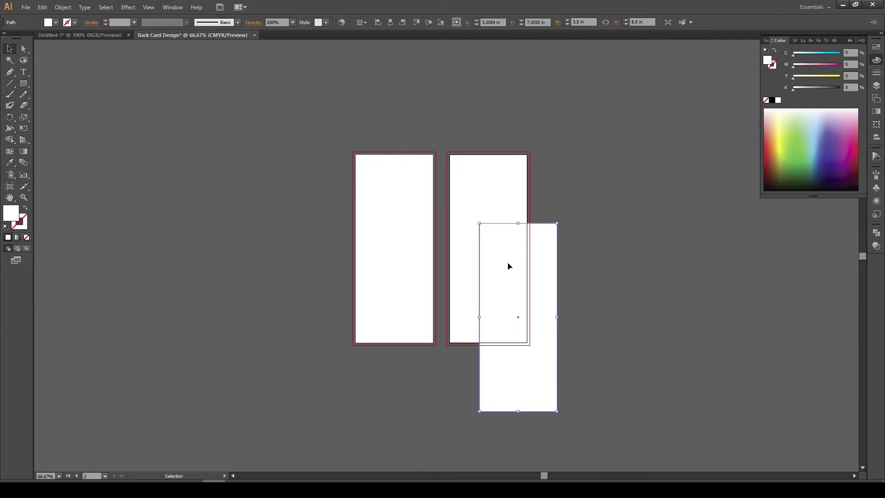
drag(509, 267, 406, 228)
click(390, 22)
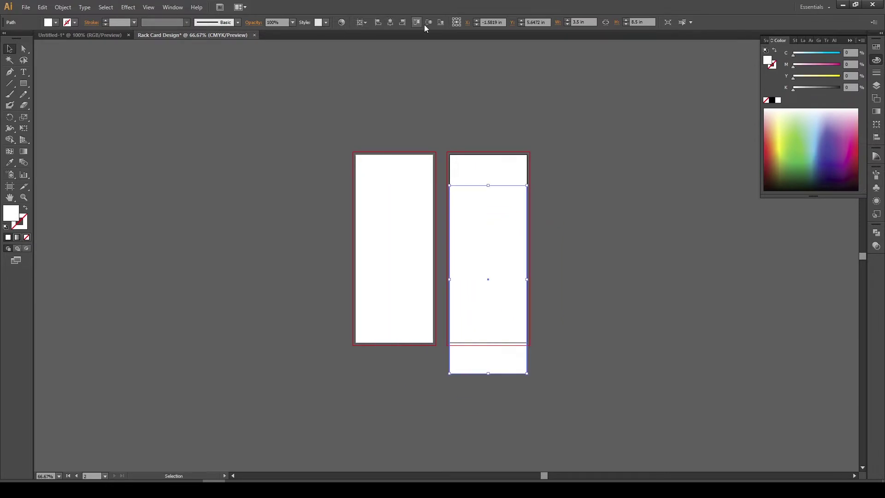
click(428, 22)
click(421, 143)
drag(589, 379, 526, 337)
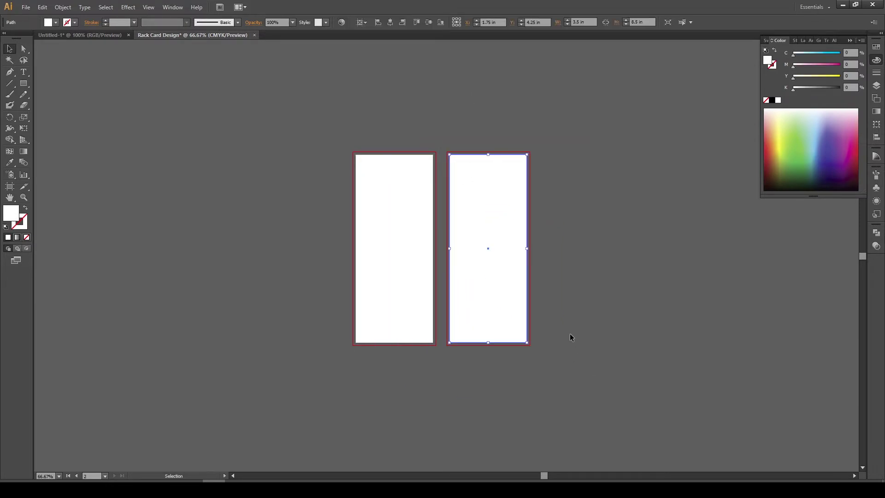
drag(483, 117, 560, 355)
Offset the rectangle's path by -0.25 in to make a 3 x 8 in inner path
click(63, 6)
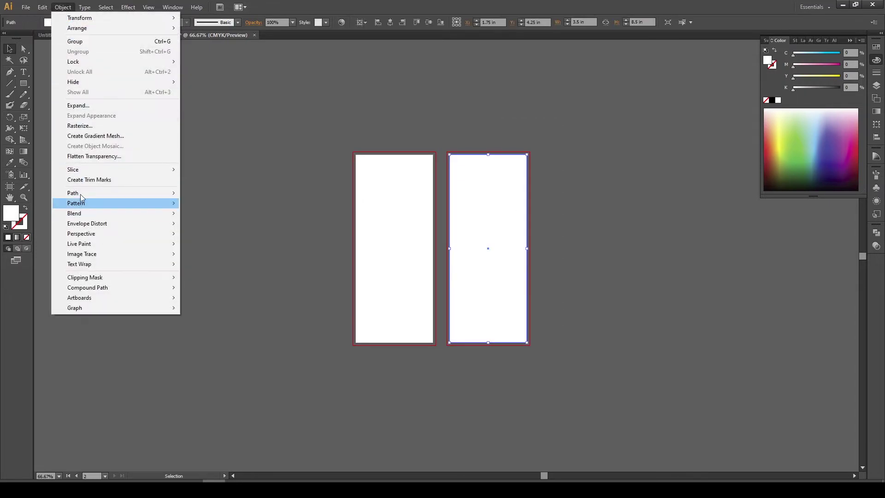
mouse_move(76, 193)
click(203, 226)
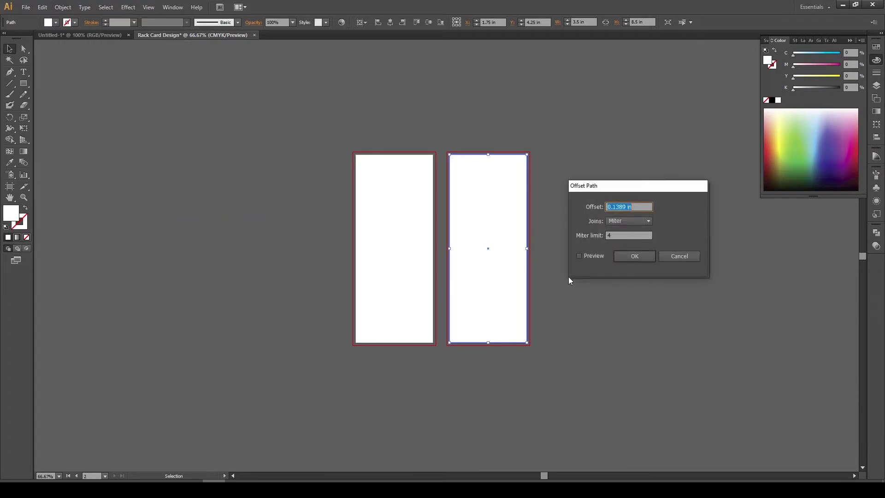
click(590, 256)
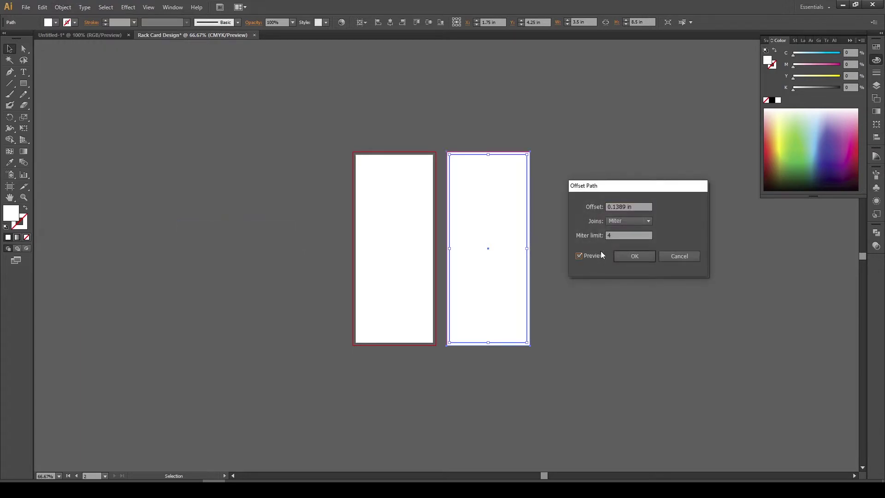
triple_click(634, 209)
text(-0.25)
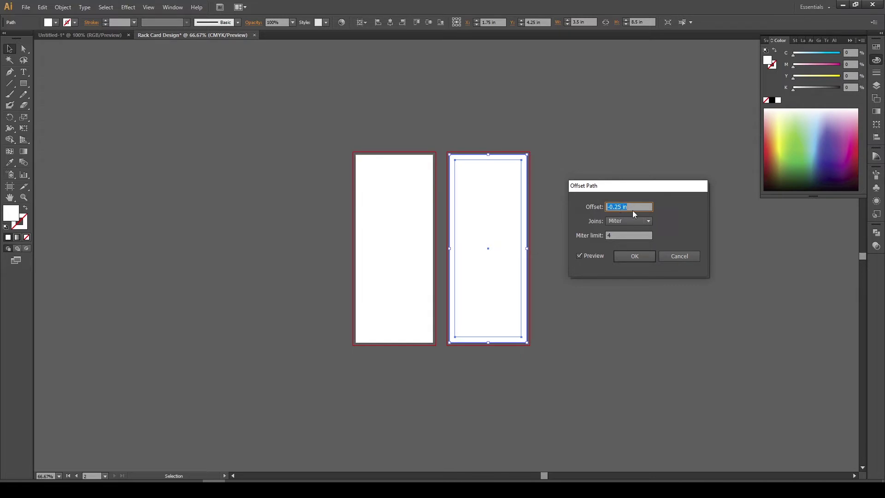
click(635, 256)
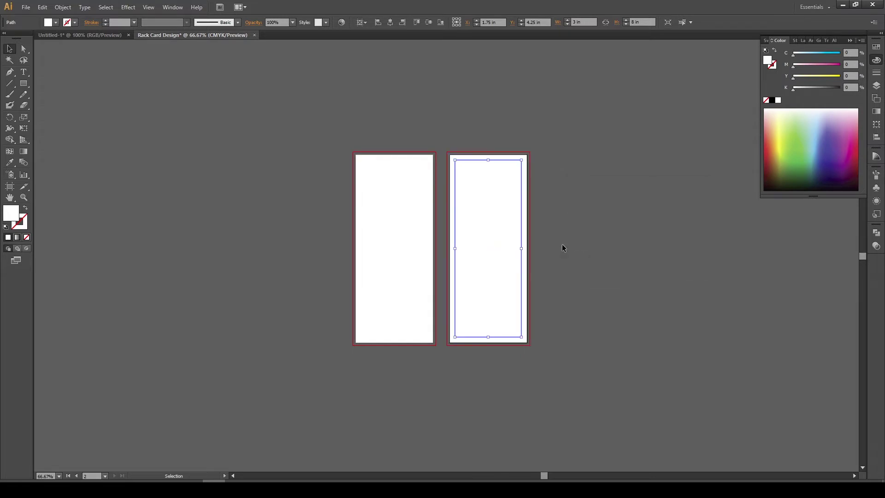
right_click(504, 206)
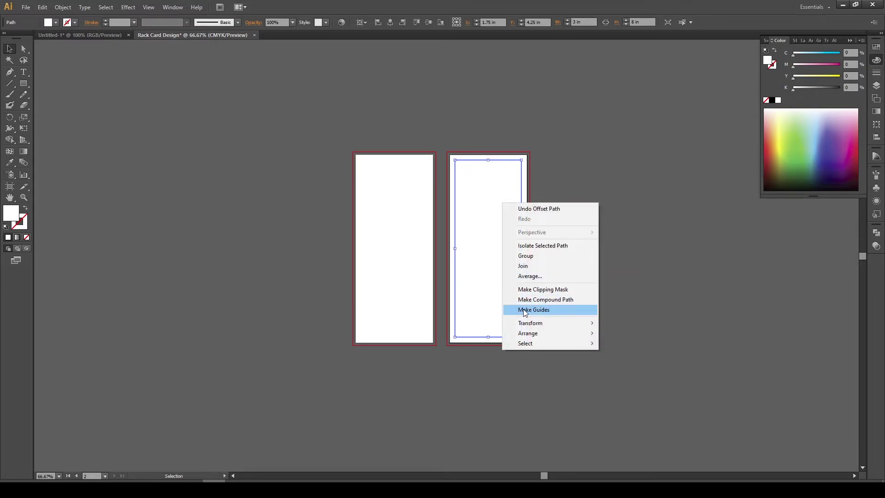
Convert the inset path into guides and check the 0.25 in margin up close
click(549, 310)
key(ctrl+1)
scroll(519, 182, up, 2)
scroll(533, 123, up, 1)
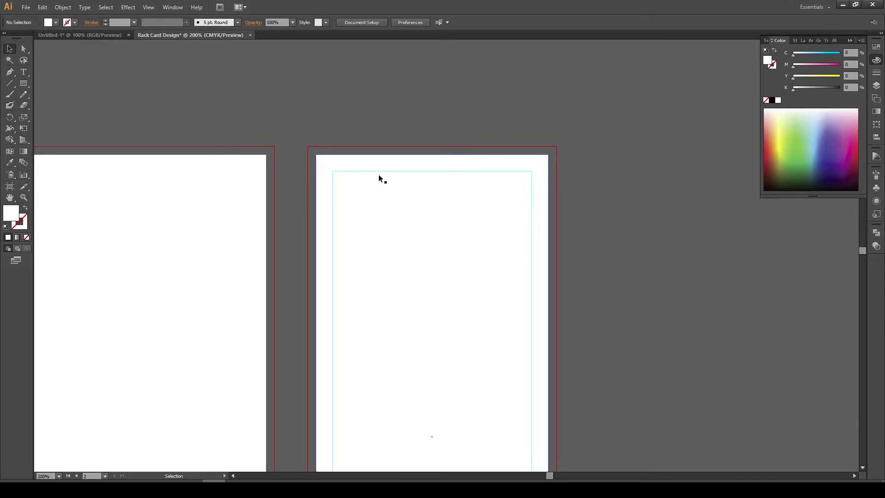
drag(408, 155, 486, 230)
click(399, 105)
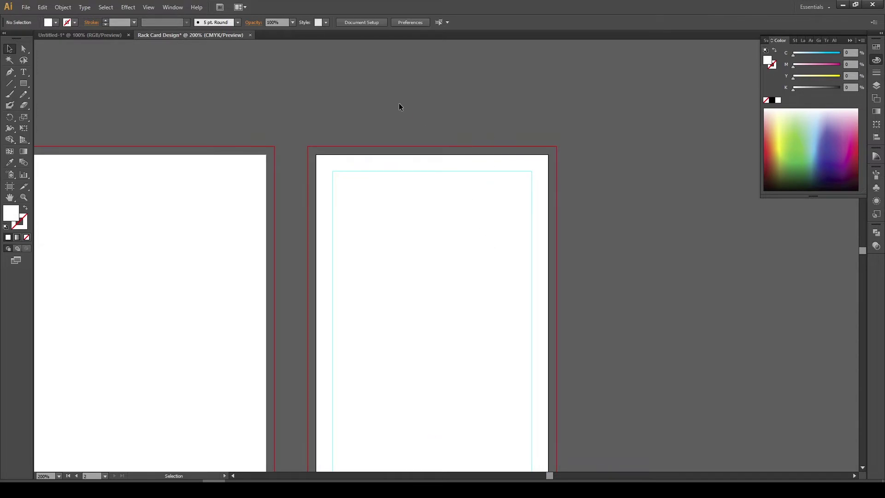
drag(399, 107, 486, 247)
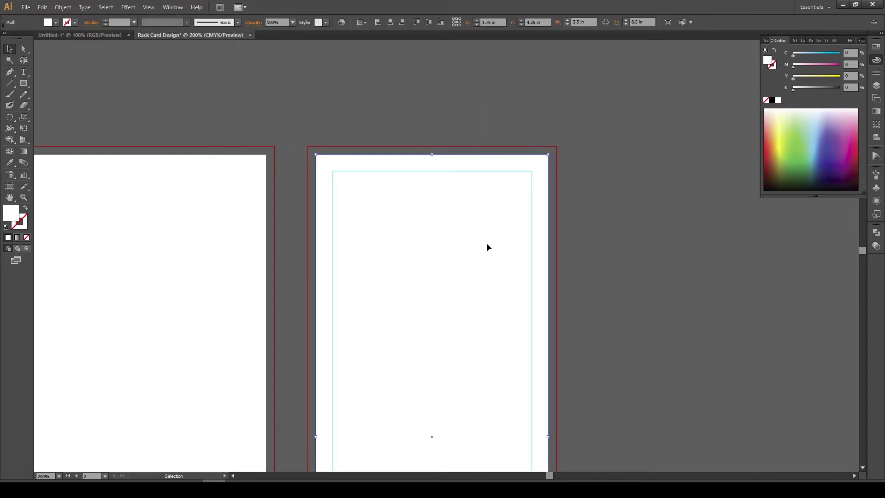
key(ctrl+shift+a)
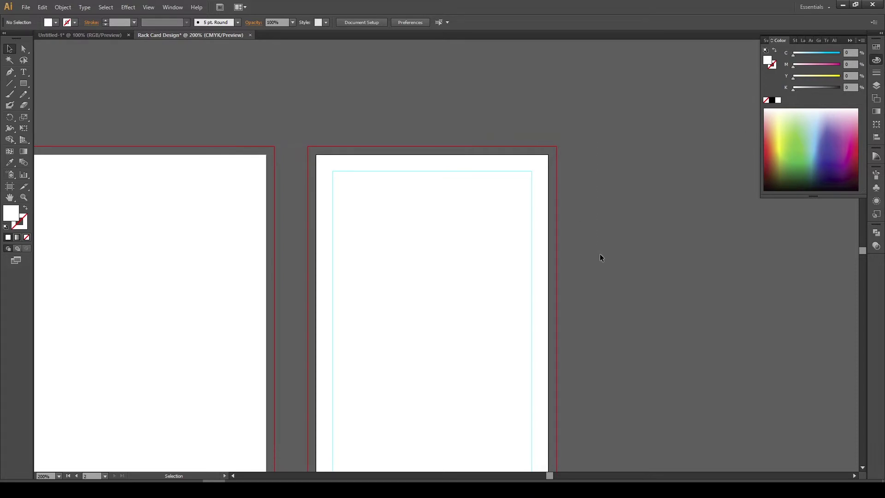
drag(320, 353, 535, 292)
scroll(627, 253, down, 1)
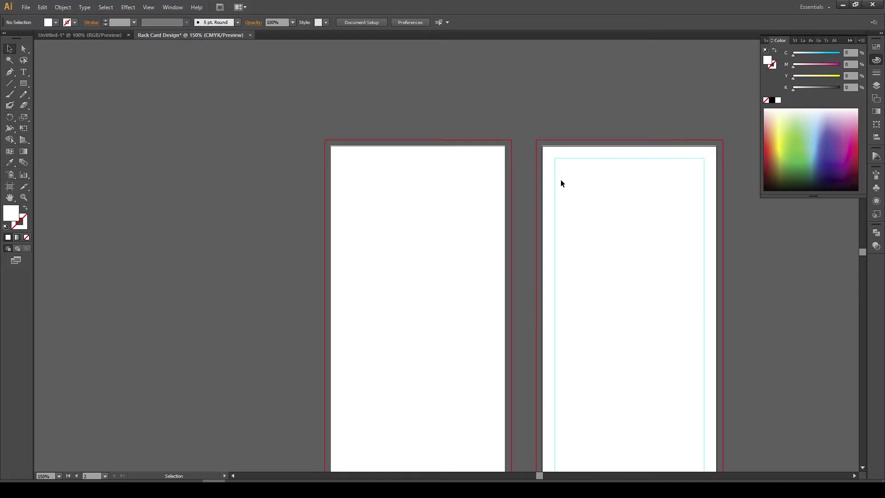
scroll(467, 290, down, 1)
drag(467, 290, 372, 213)
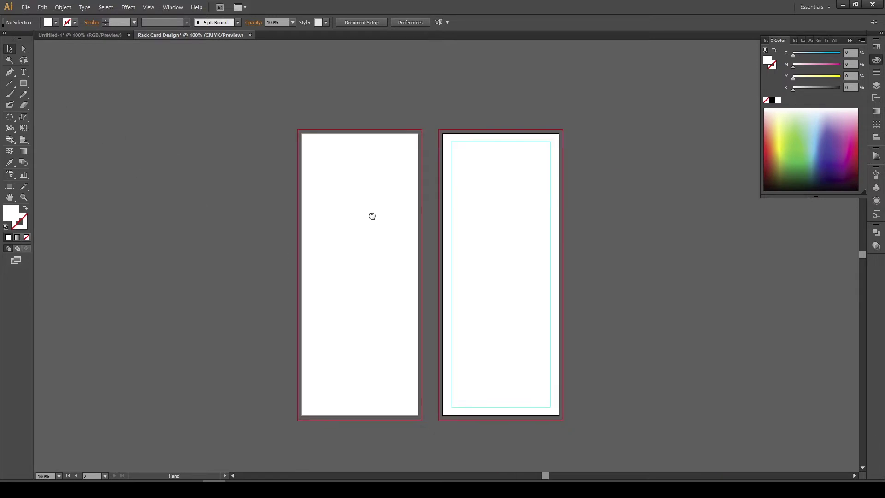
drag(478, 267, 452, 260)
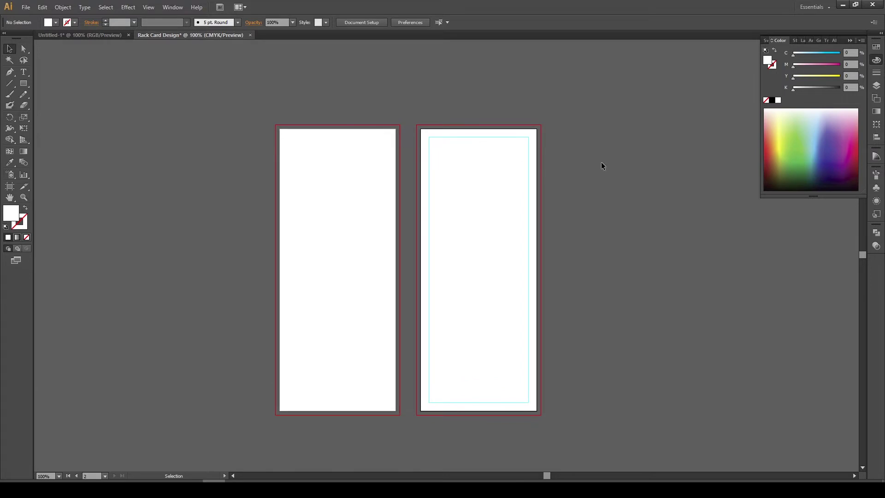
Duplicate the right artboard's margin guides onto the left artboard, then relock all guides
right_click(585, 190)
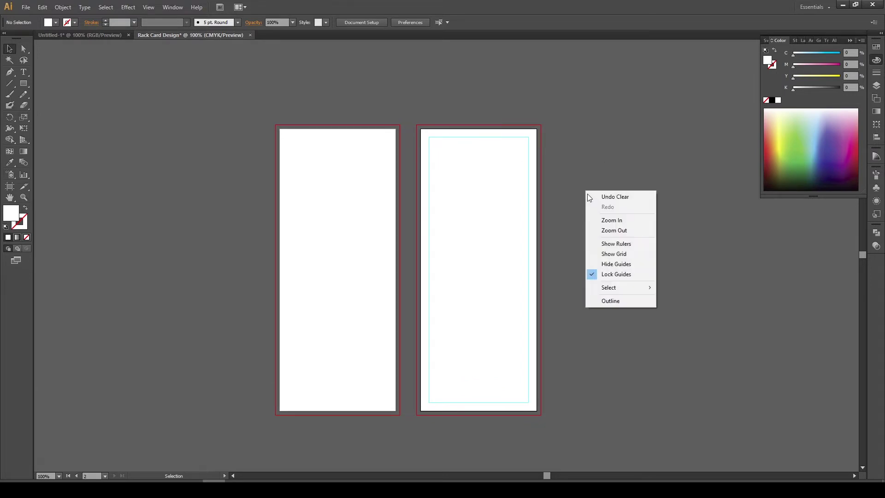
click(613, 275)
click(466, 137)
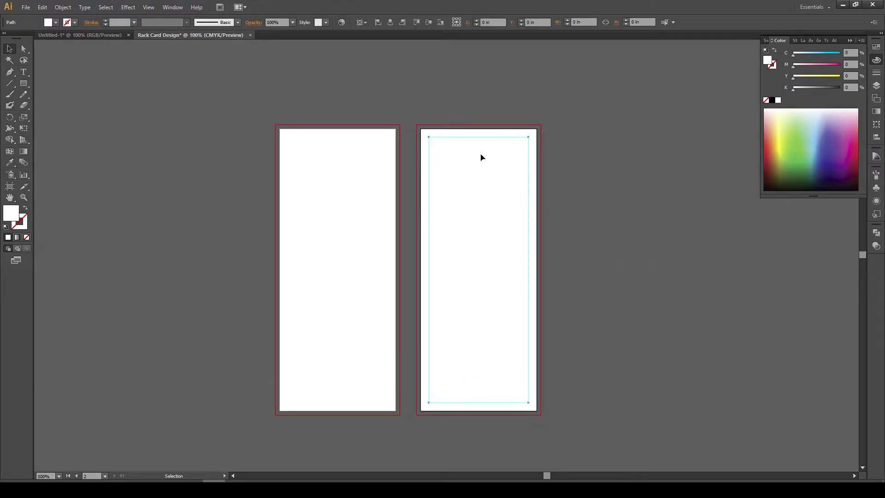
drag(471, 137, 331, 138)
click(714, 216)
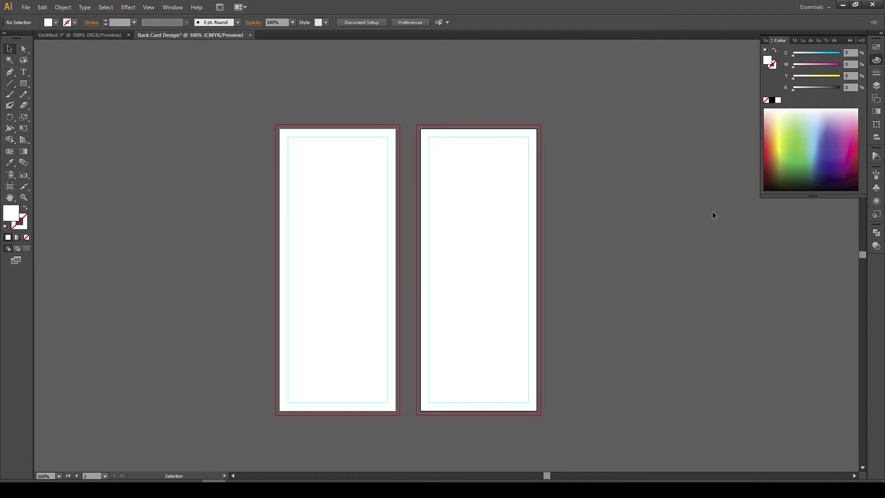
right_click(598, 181)
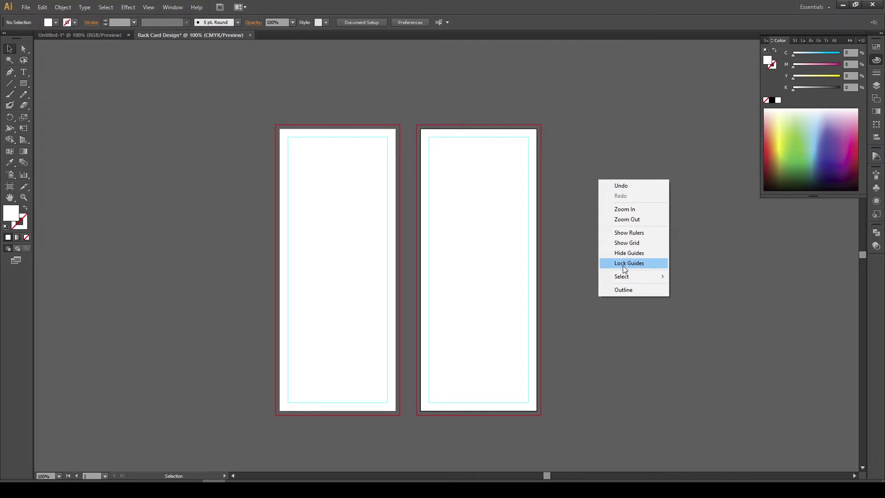
click(624, 266)
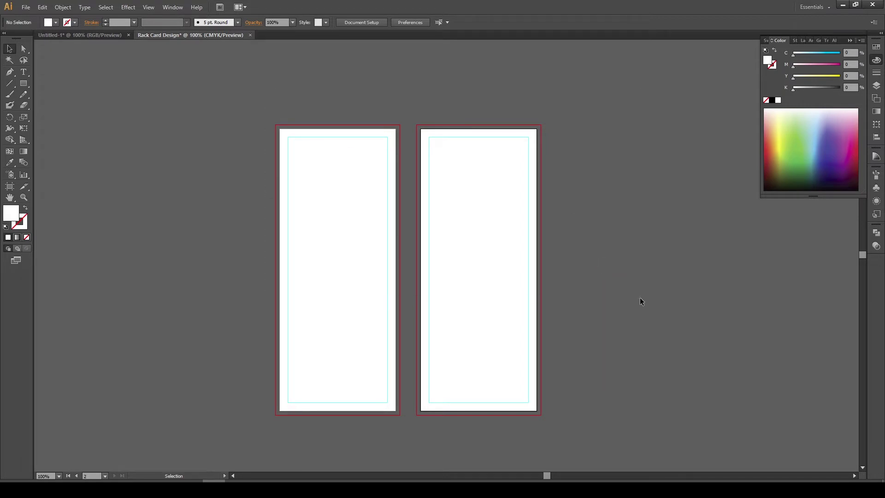
drag(499, 269, 495, 236)
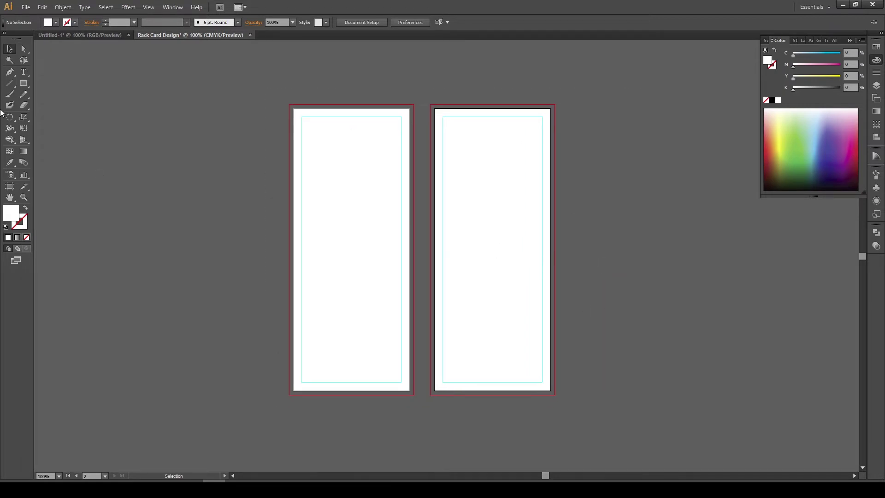
Draw another 3.5 x 8.5 in rectangle and move it onto the left artboard
click(25, 87)
drag(23, 87, 54, 85)
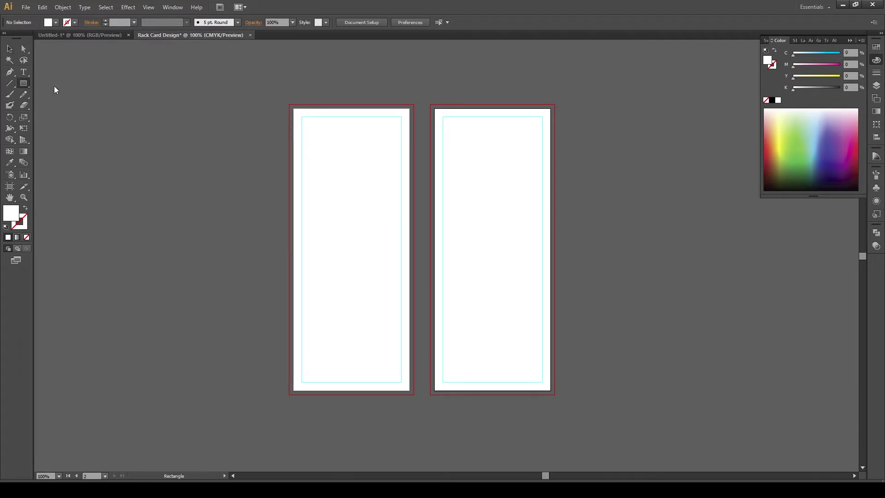
click(583, 206)
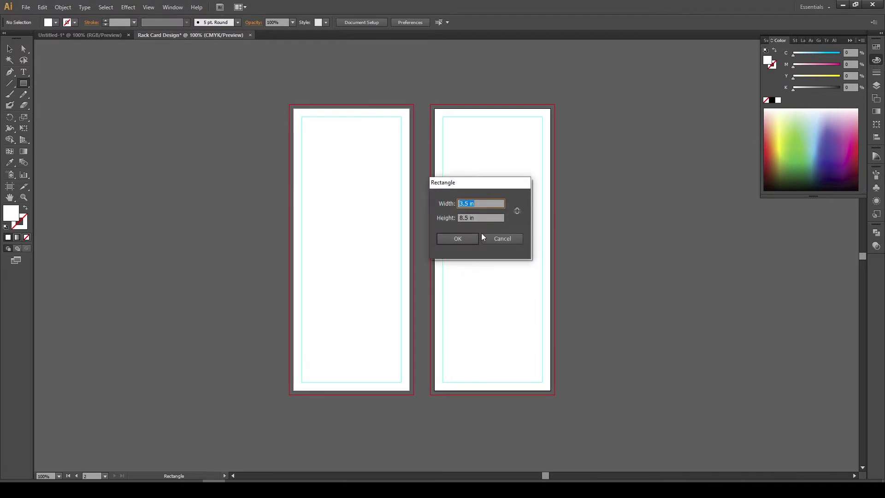
text(3.5)
key(Return)
click(10, 48)
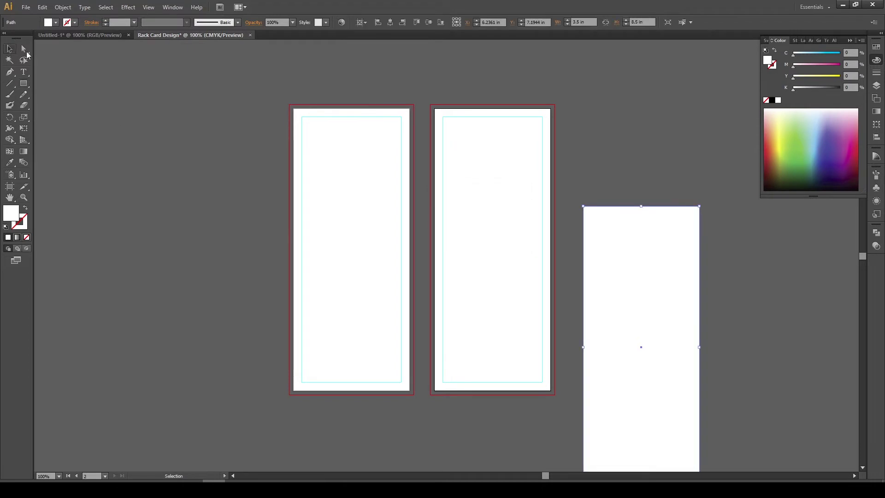
click(390, 23)
click(428, 22)
drag(463, 154, 359, 188)
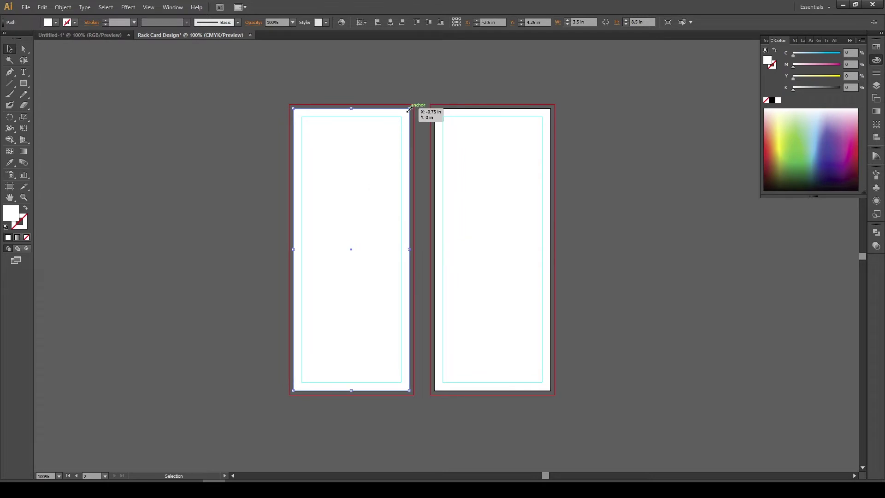
Stretch the left rectangle's corners and bottom edge out to the bleed, making it 3.75 x 8.75 in
scroll(410, 109, up, 2)
drag(409, 109, 418, 100)
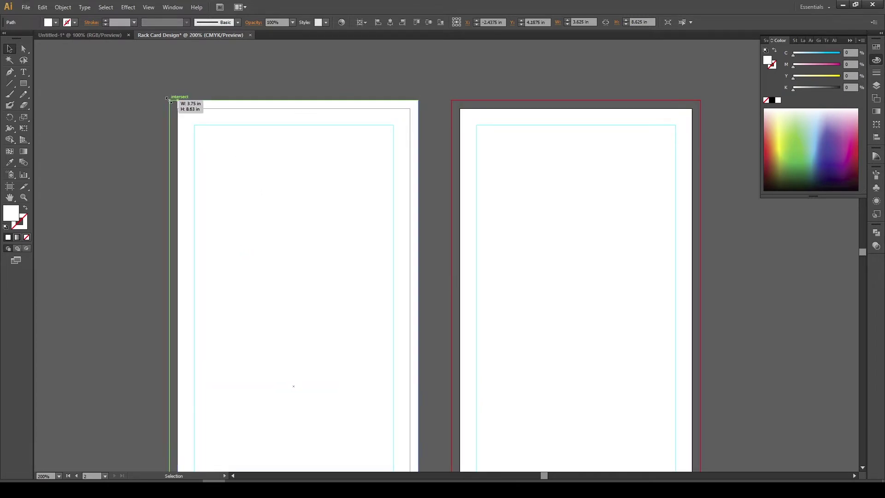
drag(178, 99, 170, 100)
drag(337, 291, 367, 137)
scroll(352, 182, down, 4)
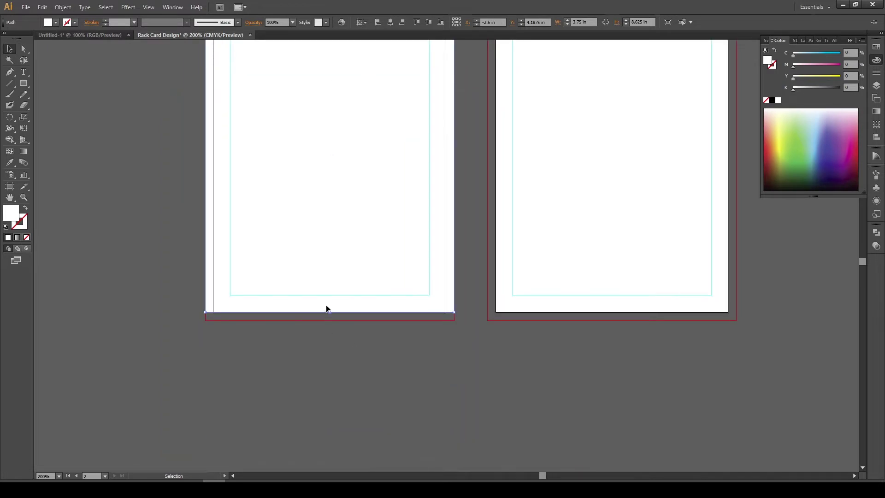
drag(331, 313, 331, 321)
click(479, 371)
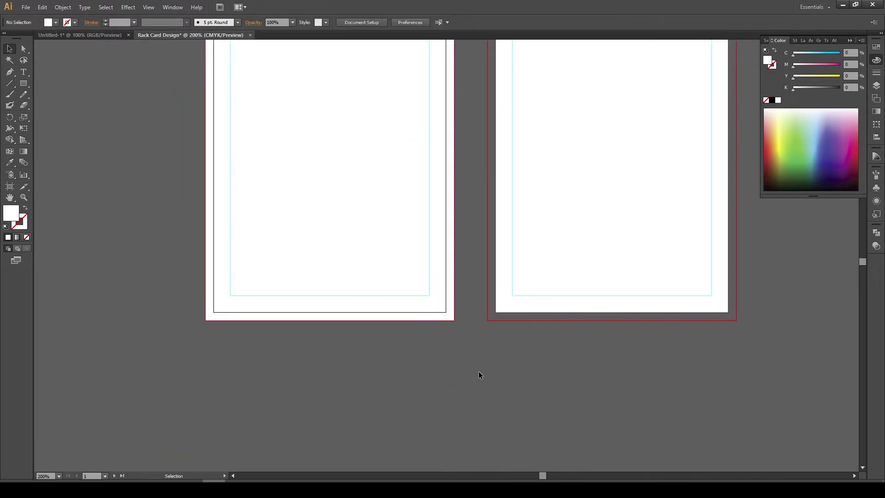
Check the enlarged white rectangle on the left artboard at 100% zoom, then deselect it
alt+scroll(426, 316, down, 2)
key(ctrl+1)
click(395, 306)
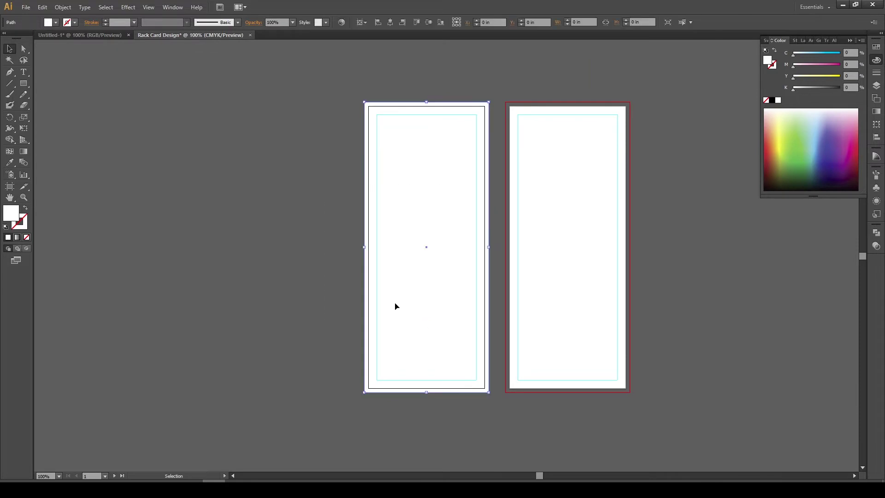
click(315, 200)
click(460, 339)
key(ctrl+shift+a)
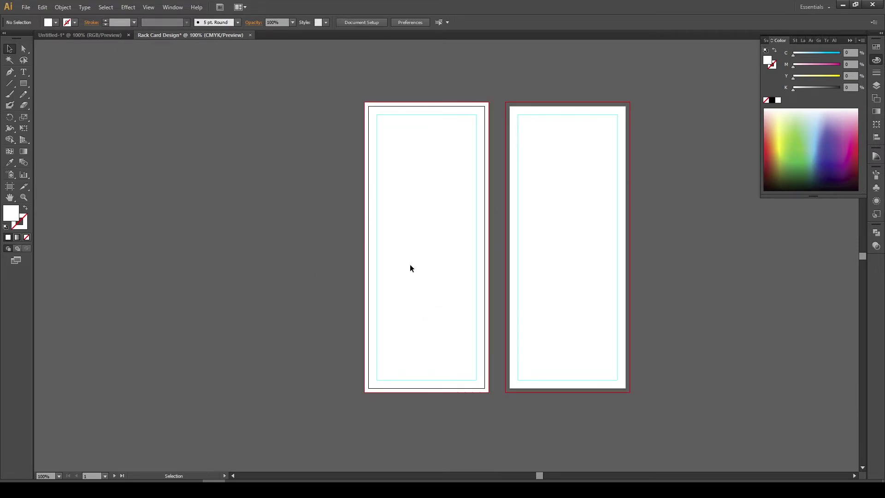
Switch to the finished SAR IT-Solution rack card document
click(65, 35)
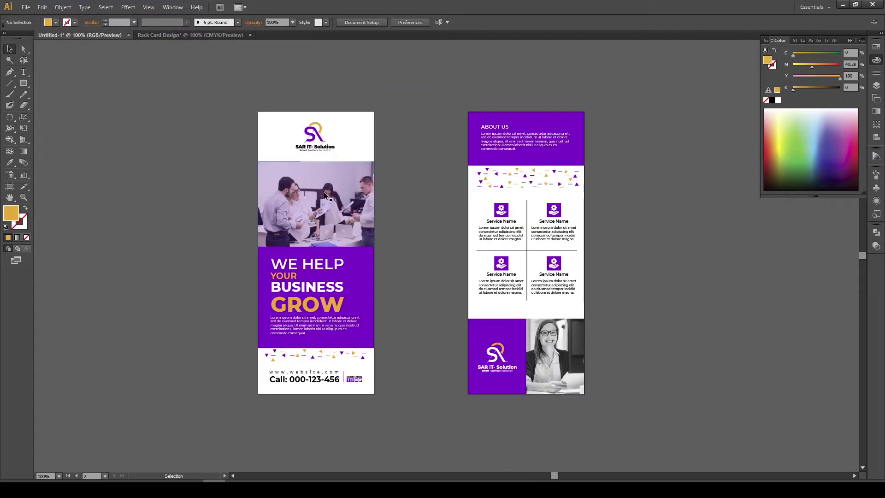
drag(703, 468, 702, 468)
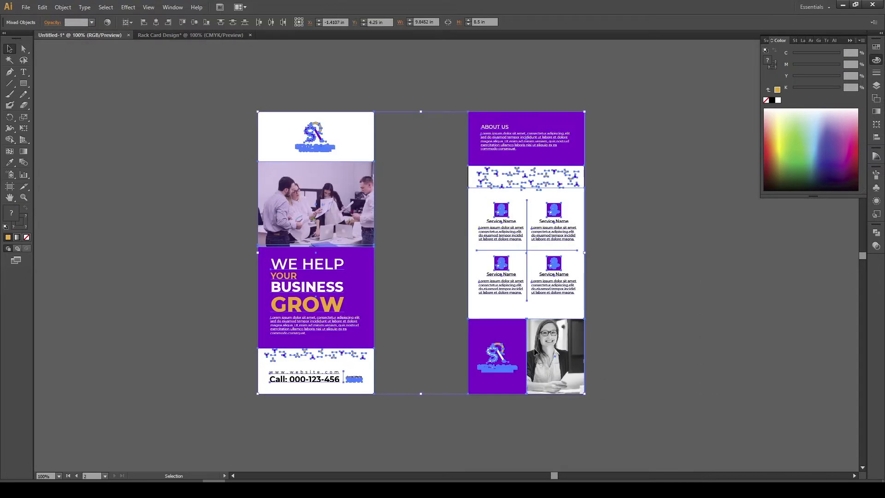
click(639, 326)
Export each artboard as a 300 ppi, maximum-quality RGB JPEG to the Desktop
click(26, 7)
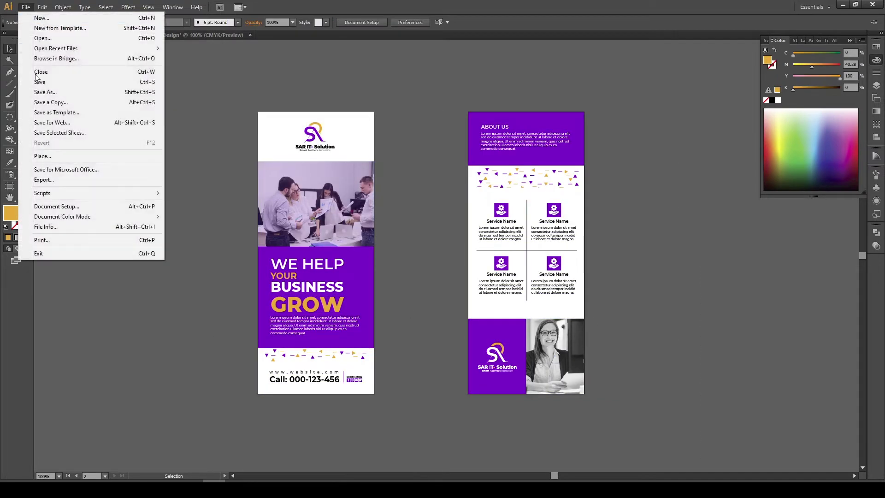
click(52, 181)
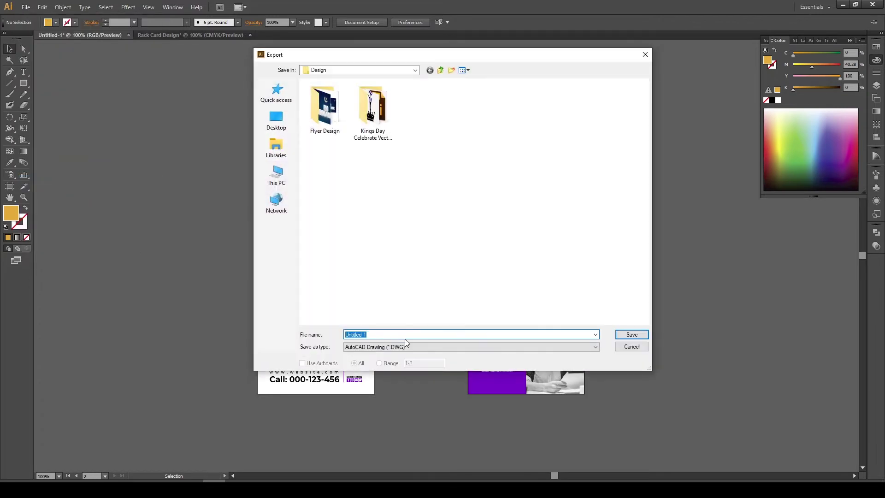
click(383, 346)
click(377, 387)
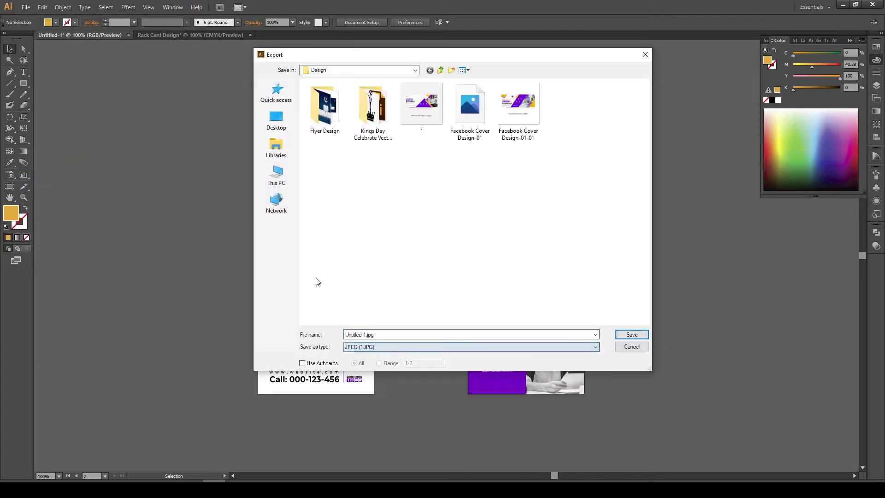
click(276, 121)
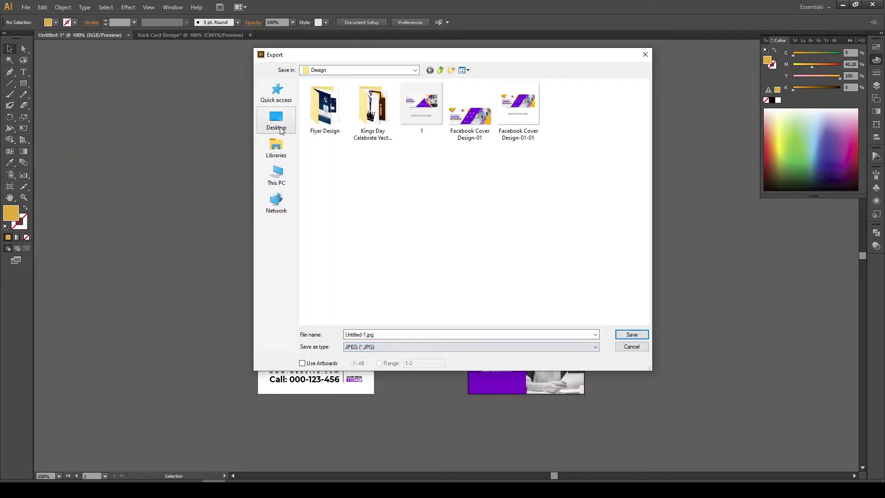
click(322, 363)
click(632, 335)
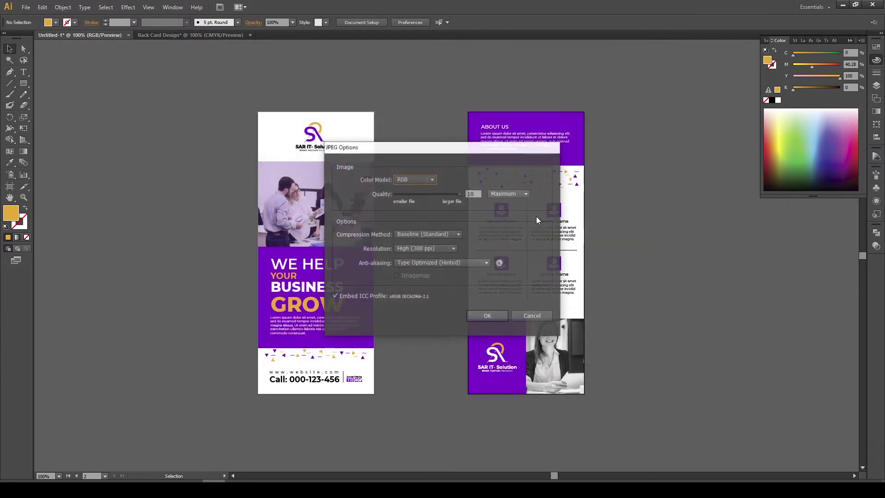
click(497, 314)
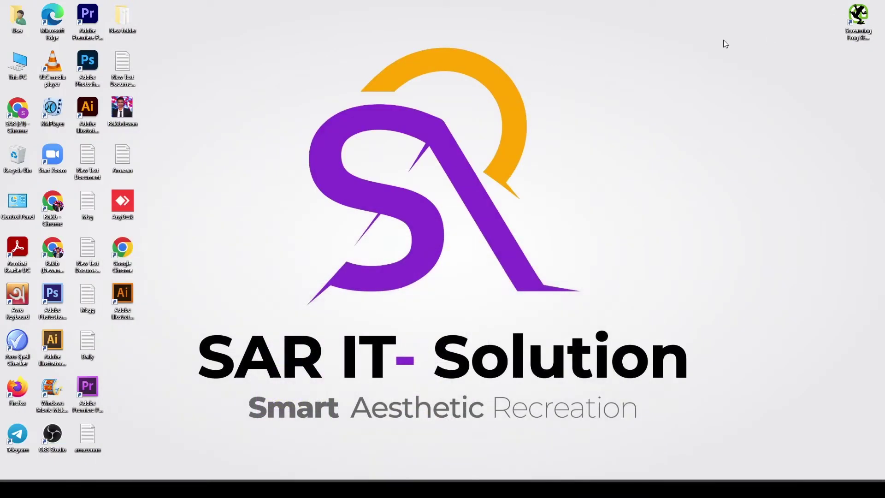
Place and embed the exported front and back card JPEGs to the right of the artboards
drag(131, 347, 760, 234)
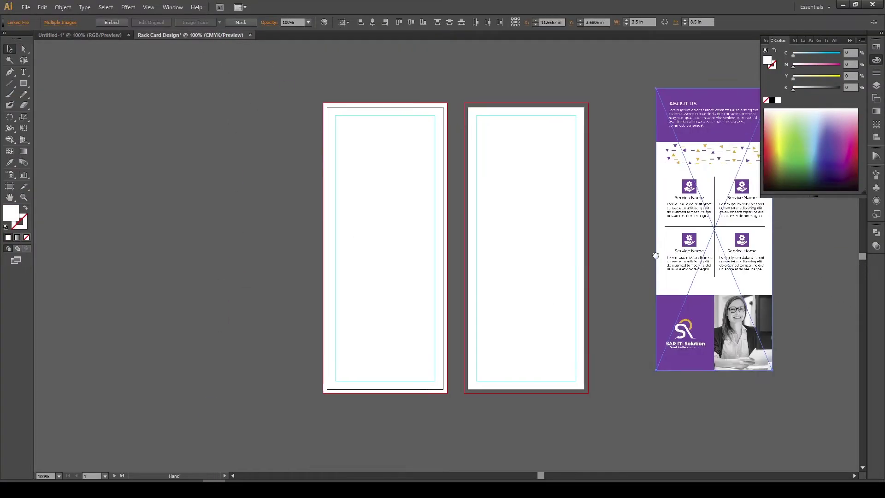
click(109, 21)
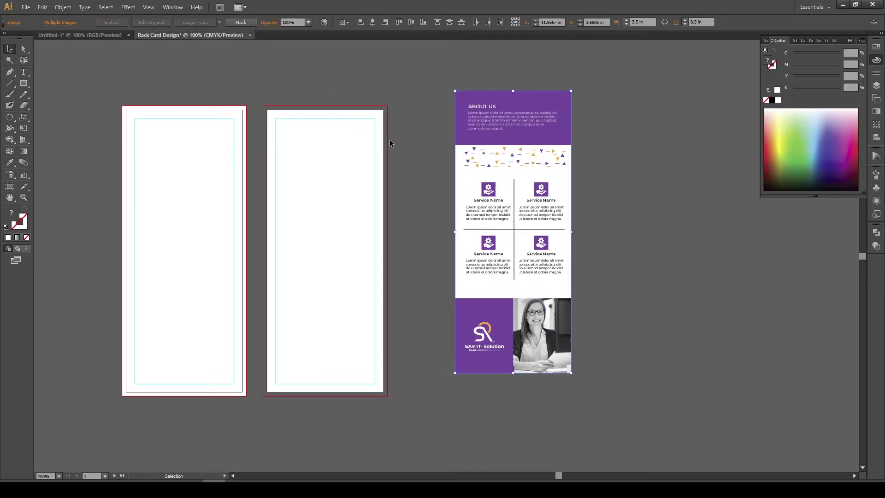
drag(535, 211, 705, 212)
scroll(475, 207, left, 2)
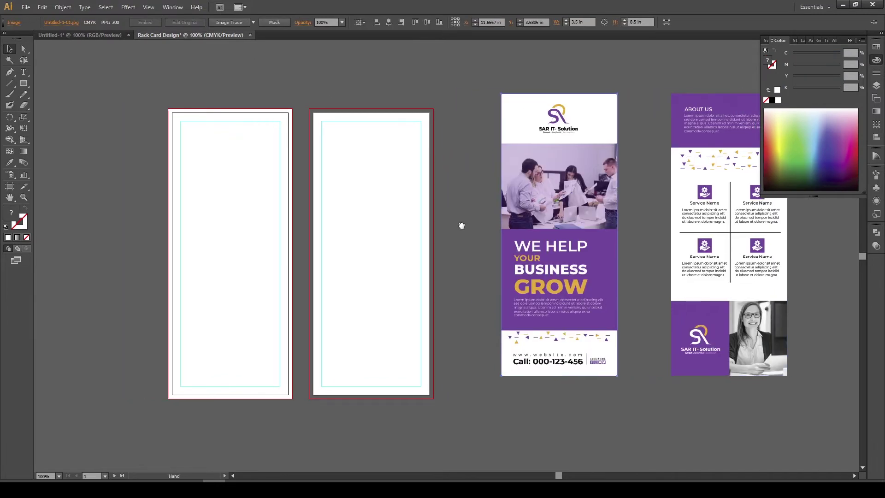
click(460, 223)
drag(494, 198, 529, 207)
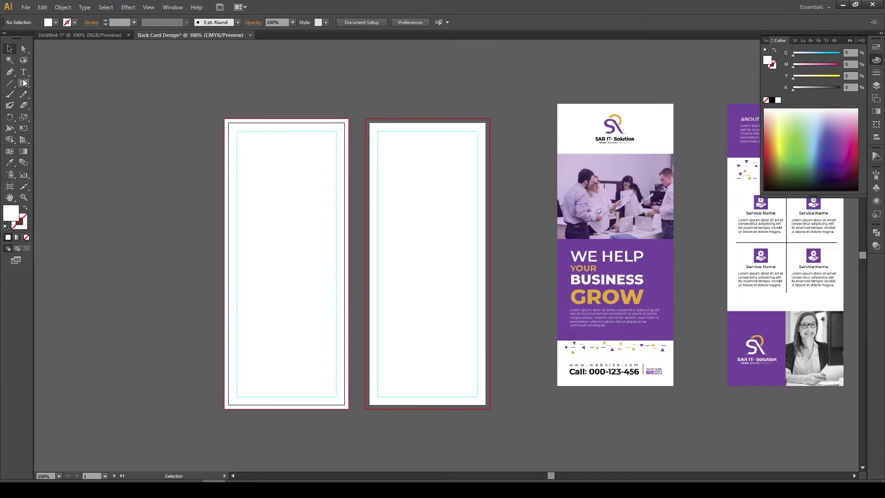
Copy the SAR IT-Solution logo from Untitled-1 into Rack Card Design, above the left artboard
click(76, 36)
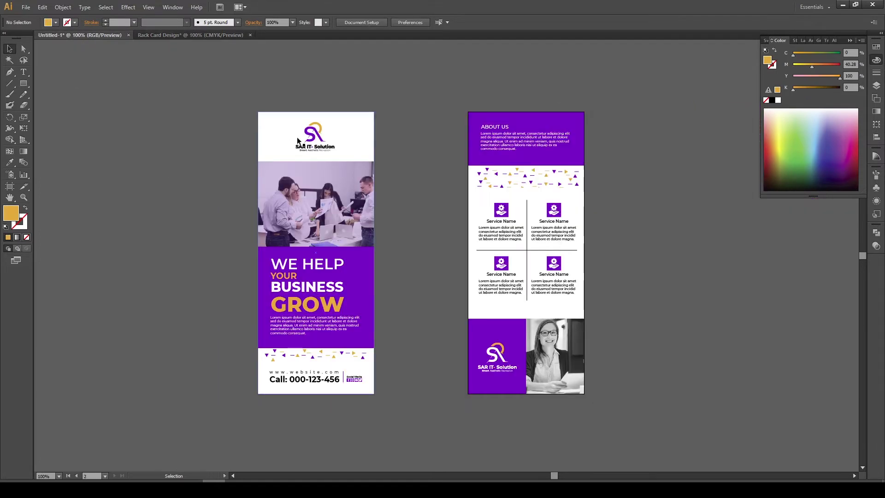
drag(268, 89, 343, 138)
click(380, 189)
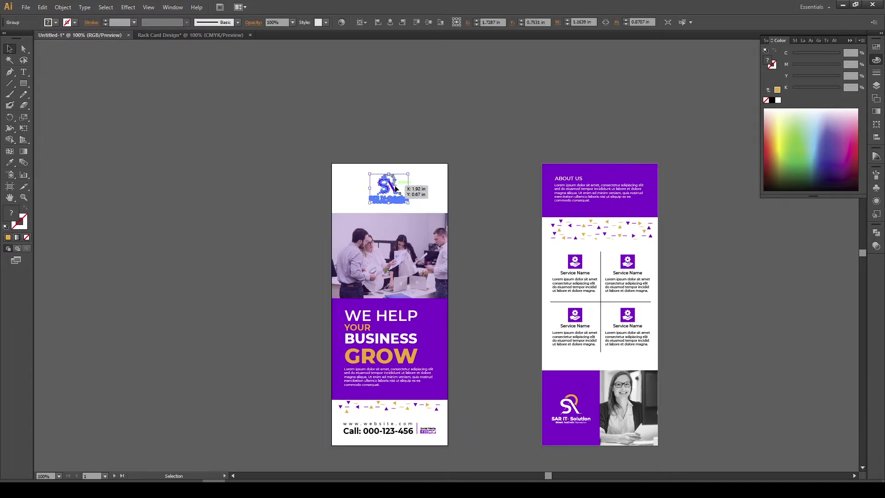
drag(381, 189, 471, 150)
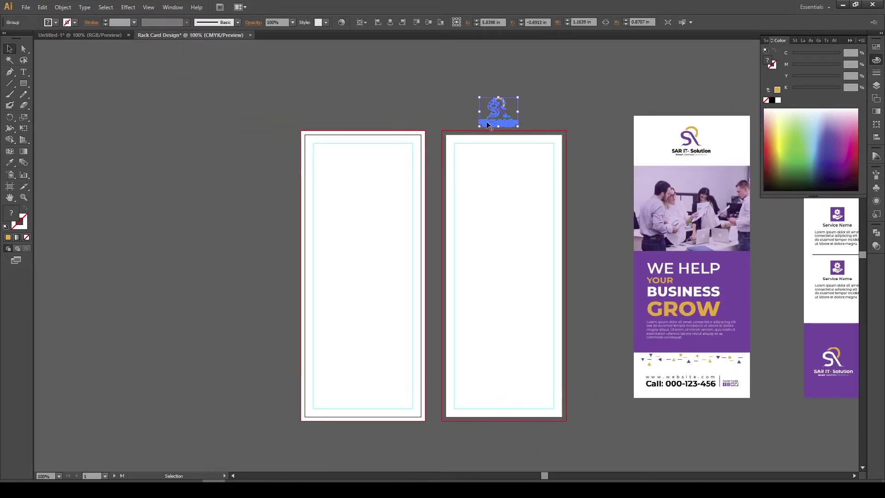
drag(487, 121, 425, 95)
click(486, 101)
scroll(485, 101, left, 1)
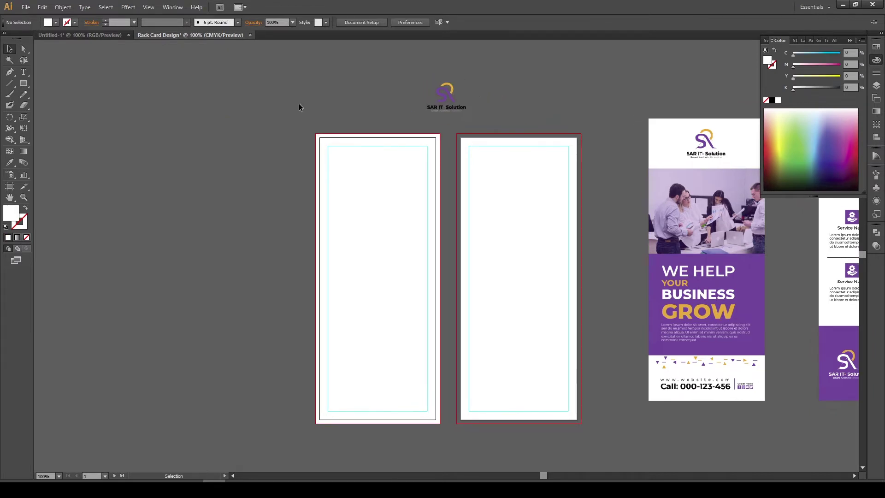
Draw a 3.74 x 2.56 in rectangle across the front card's width
click(24, 84)
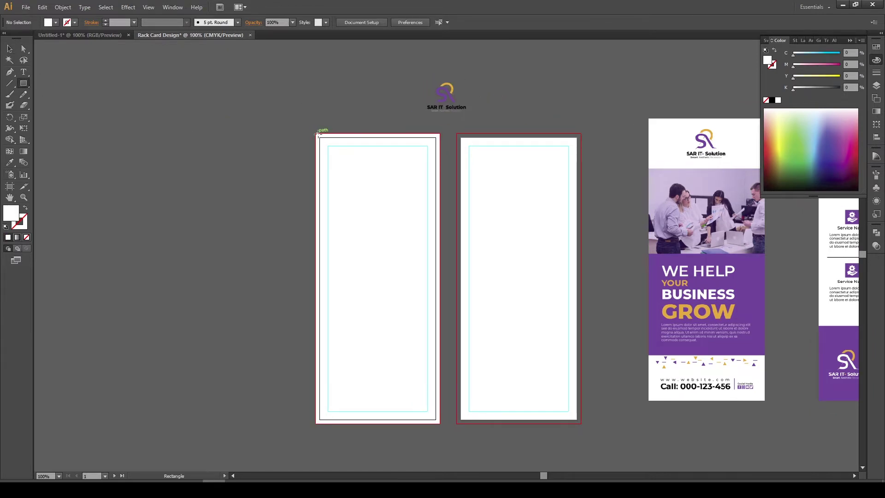
scroll(343, 179, down, 1)
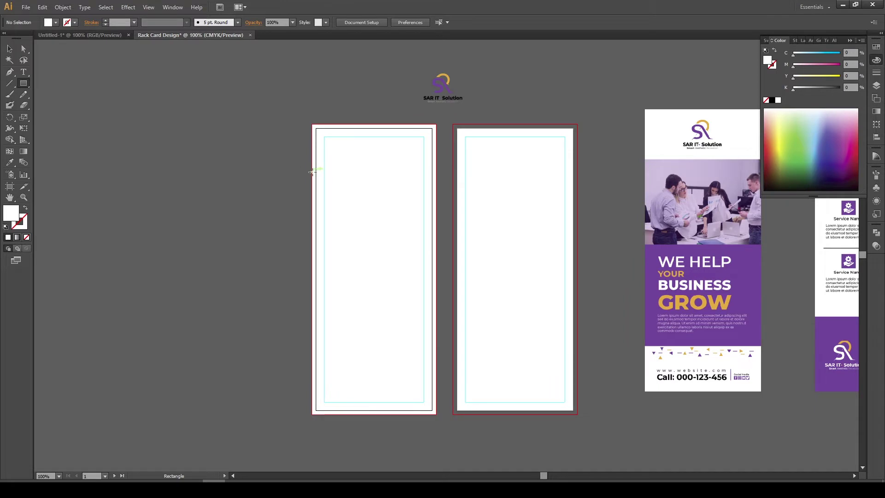
drag(311, 170, 437, 255)
Fill the rectangle light green and duplicate it lower down the front card
key(v)
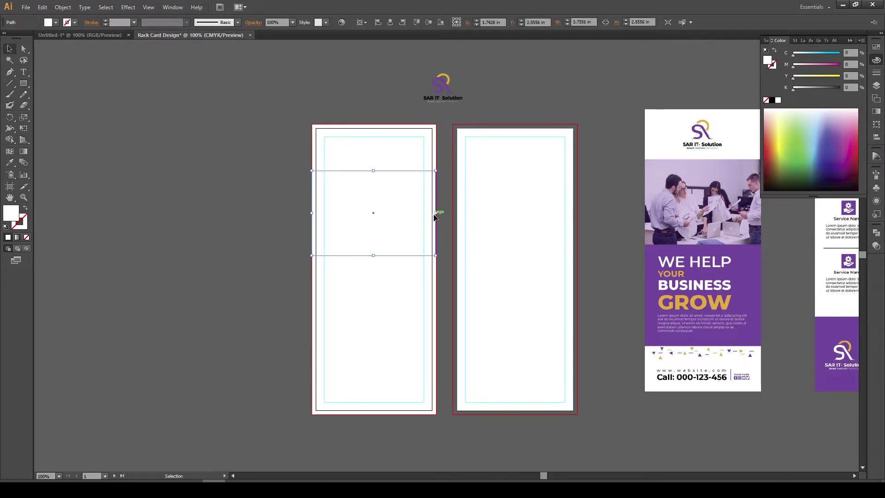
scroll(437, 213, up, 4)
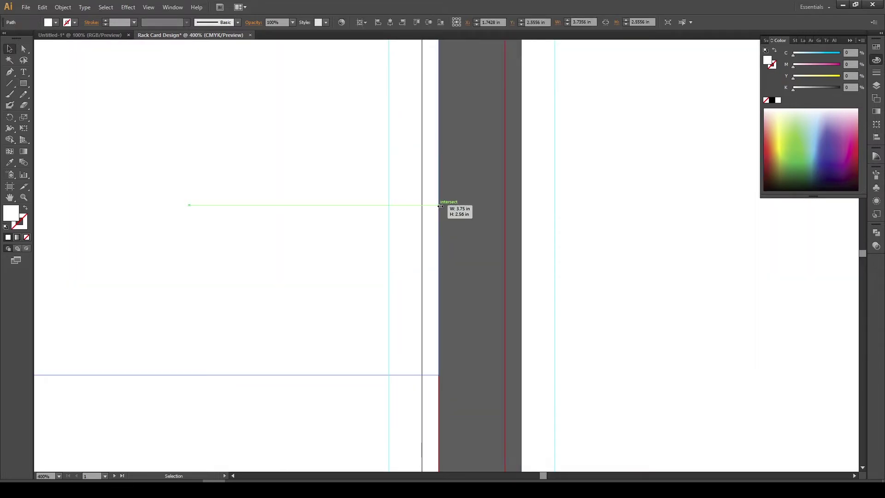
click(463, 229)
scroll(463, 229, down, 3)
click(389, 203)
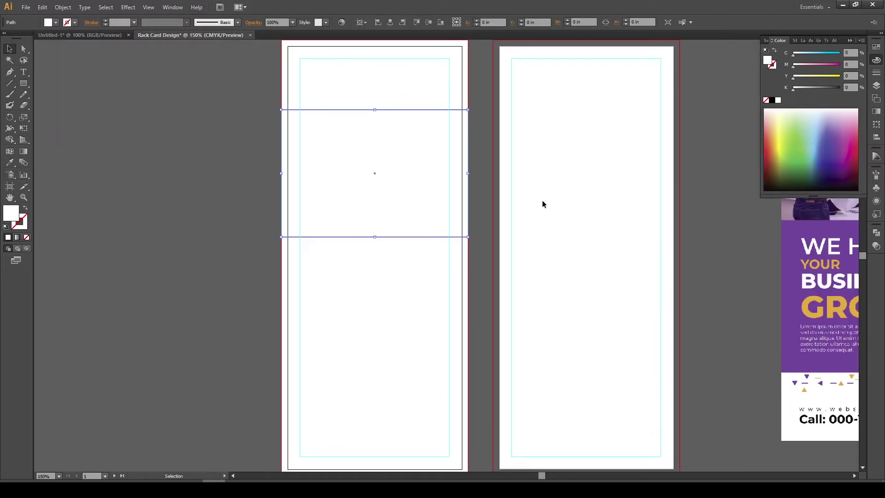
click(792, 118)
scroll(209, 243, down, 2)
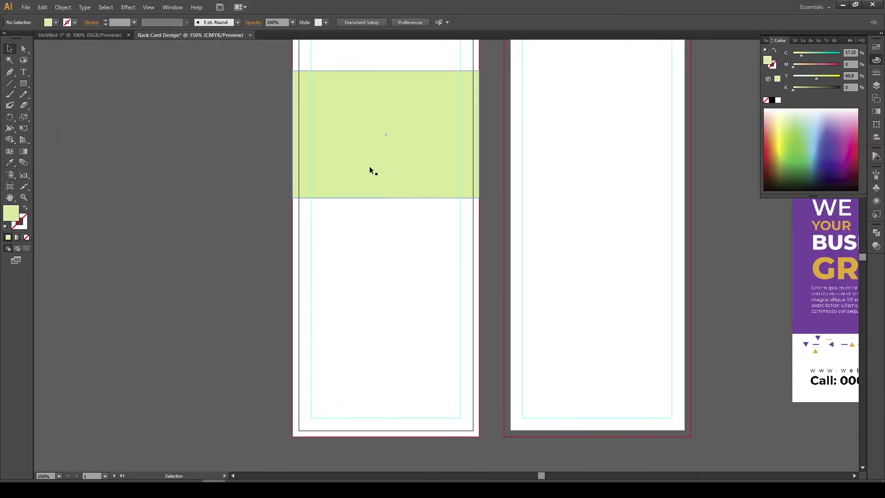
drag(383, 147, 382, 276)
Stretch the lower copy to 3.75 x 2.86 in and colour it the reference purple at 81% cyan
click(263, 265)
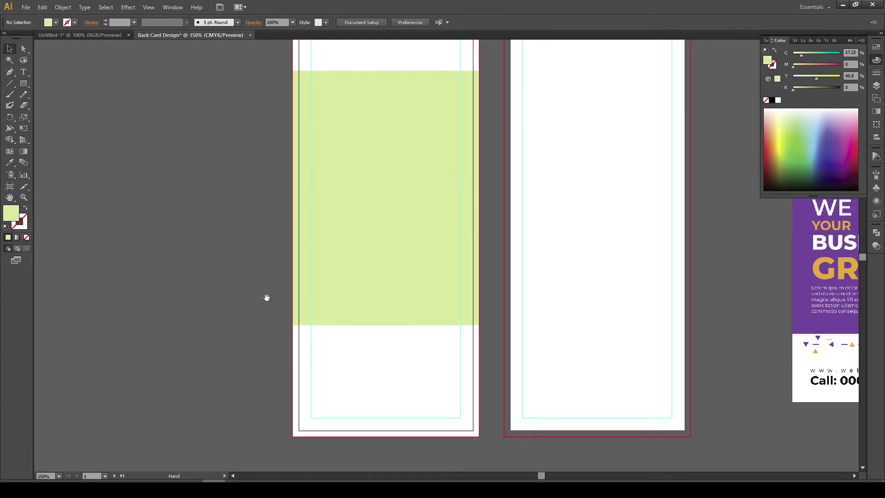
drag(265, 299, 217, 207)
scroll(218, 208, down, 1)
drag(284, 169, 318, 233)
click(319, 234)
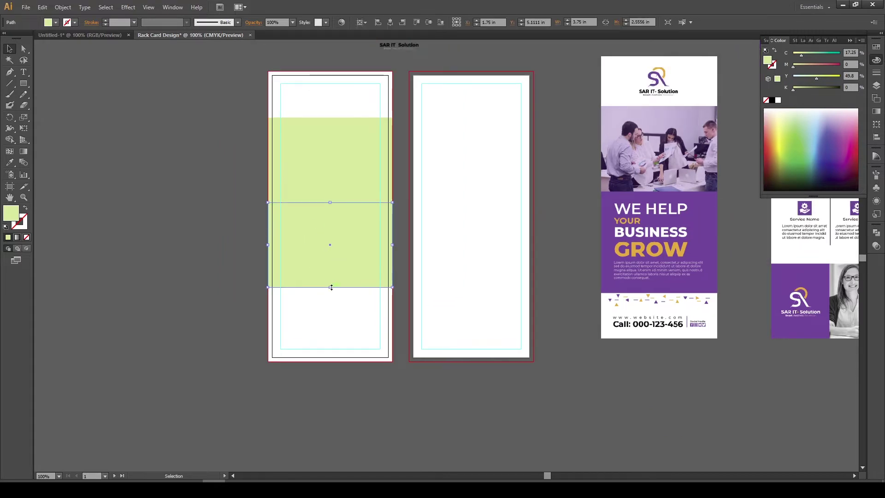
drag(330, 288, 335, 298)
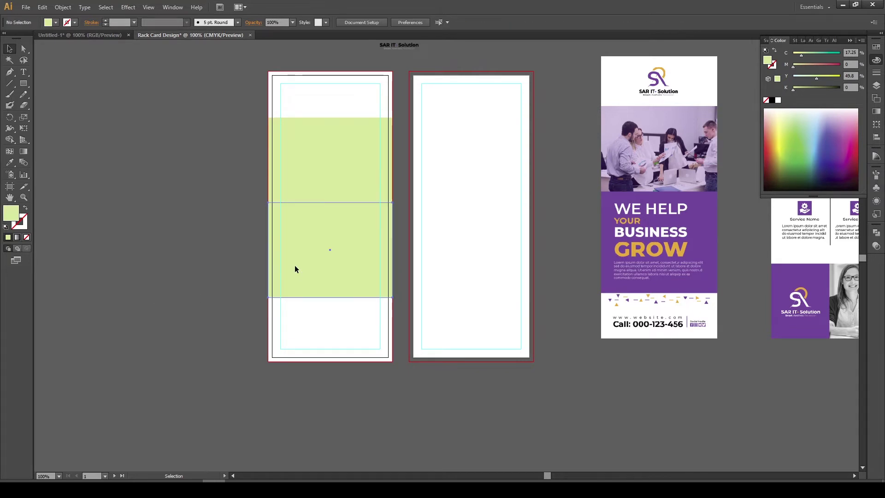
click(10, 164)
click(613, 240)
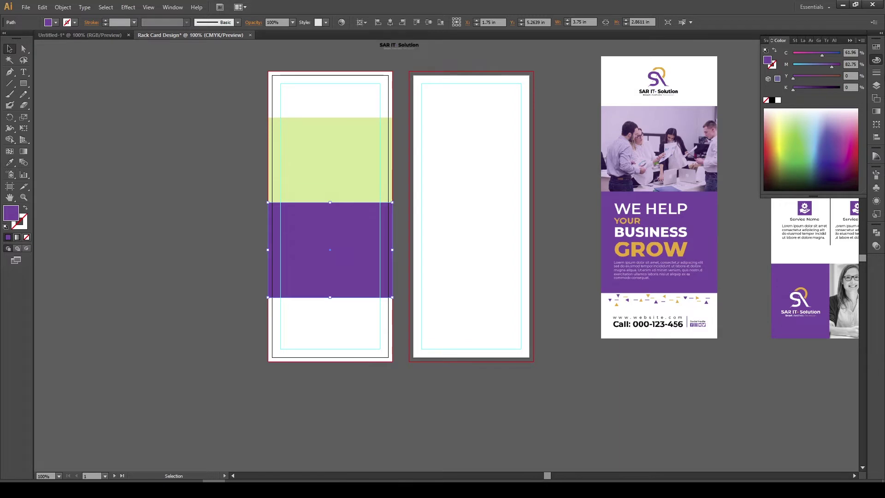
drag(822, 59, 836, 67)
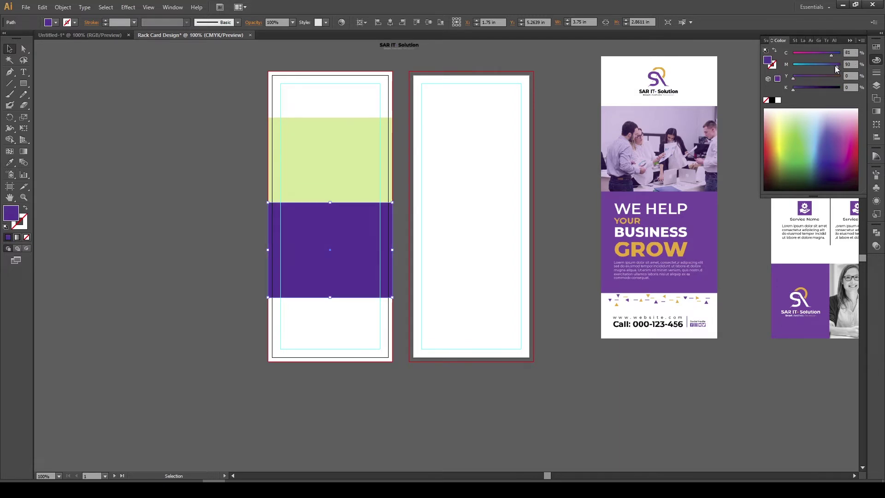
click(575, 233)
drag(575, 233, 455, 211)
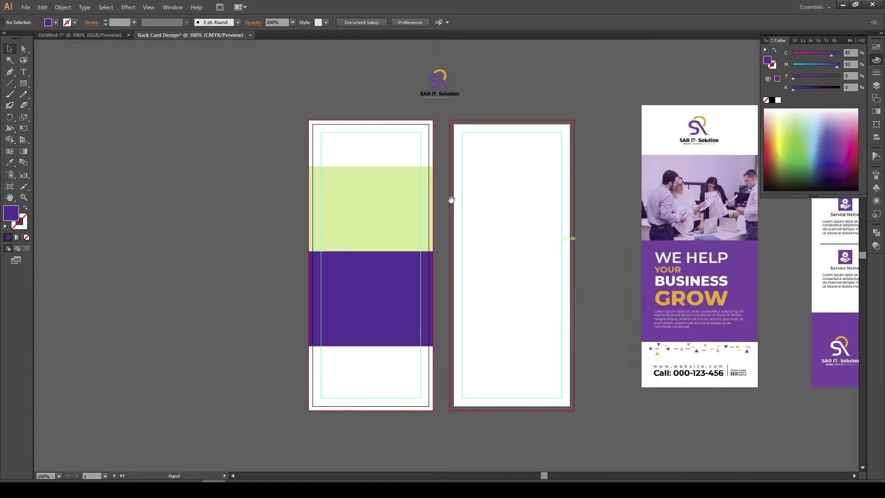
Move the SAR IT-Solution logo onto the top of the front card and centre it horizontally
click(444, 84)
drag(444, 84, 369, 145)
scroll(369, 145, up, 4)
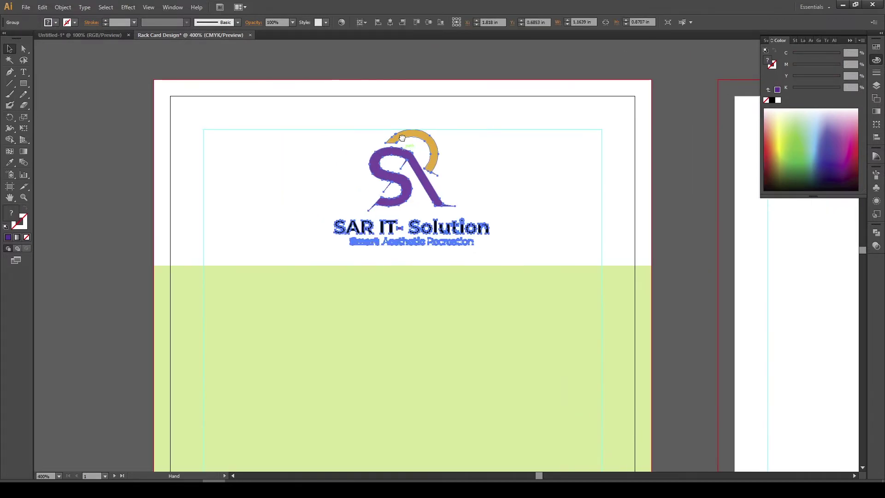
drag(309, 143, 545, 238)
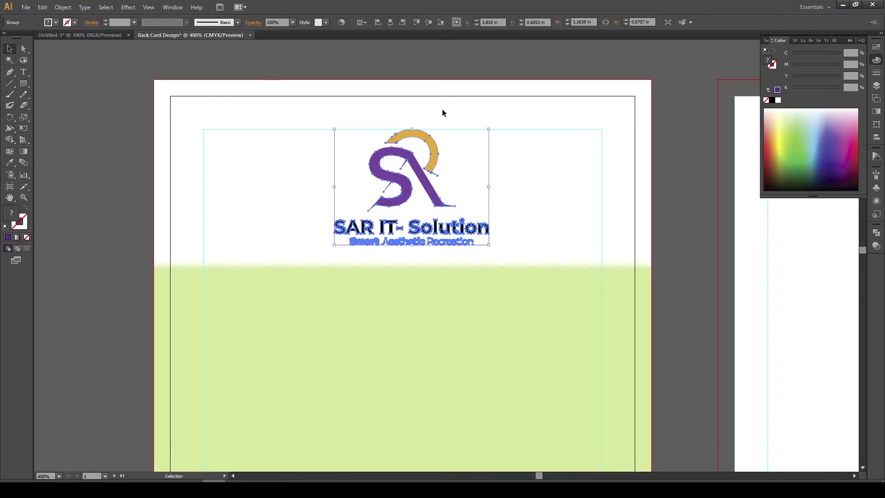
click(391, 22)
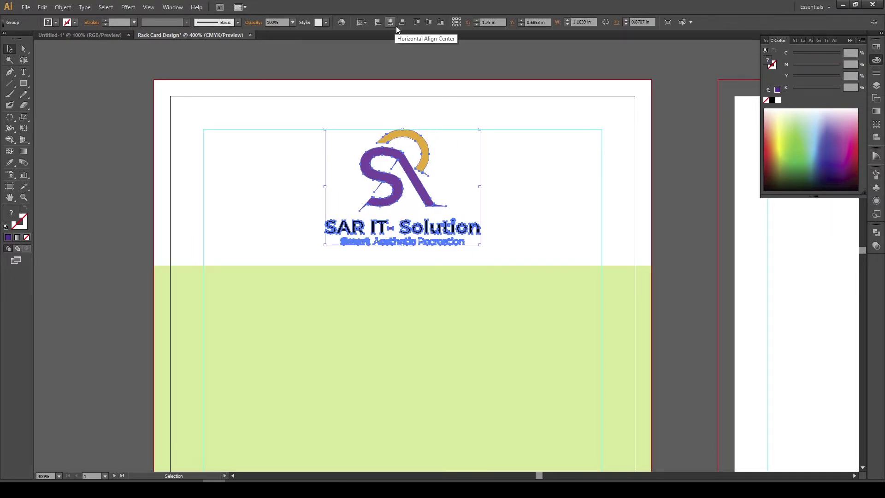
click(541, 189)
Zoom in to check the logo's centring, then zoom out to show both artboards and the sample
scroll(383, 136, up, 3)
drag(338, 97, 527, 275)
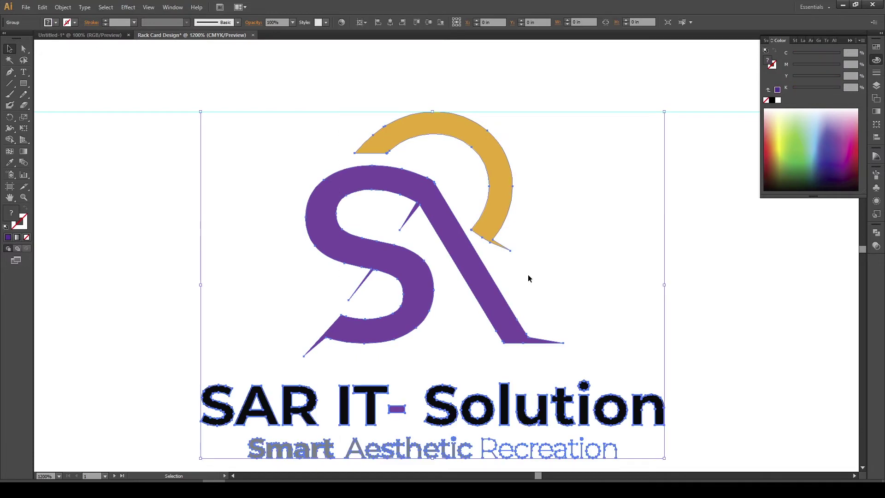
click(527, 237)
scroll(413, 100, up, 3)
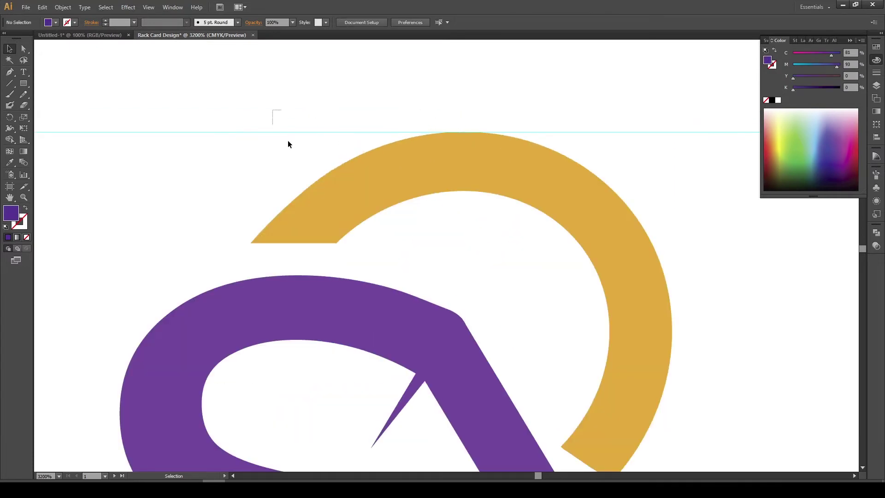
drag(289, 141, 501, 279)
scroll(399, 157, down, 6)
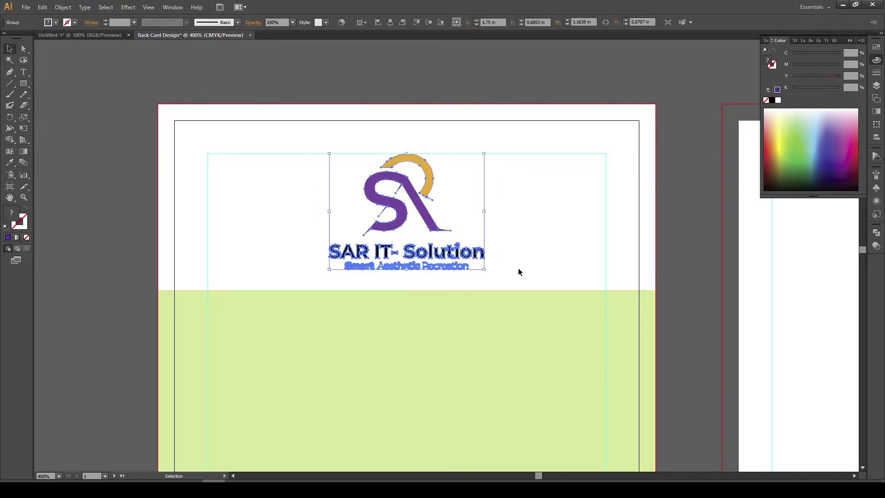
click(519, 272)
scroll(518, 267, down, 2)
scroll(484, 303, down, 3)
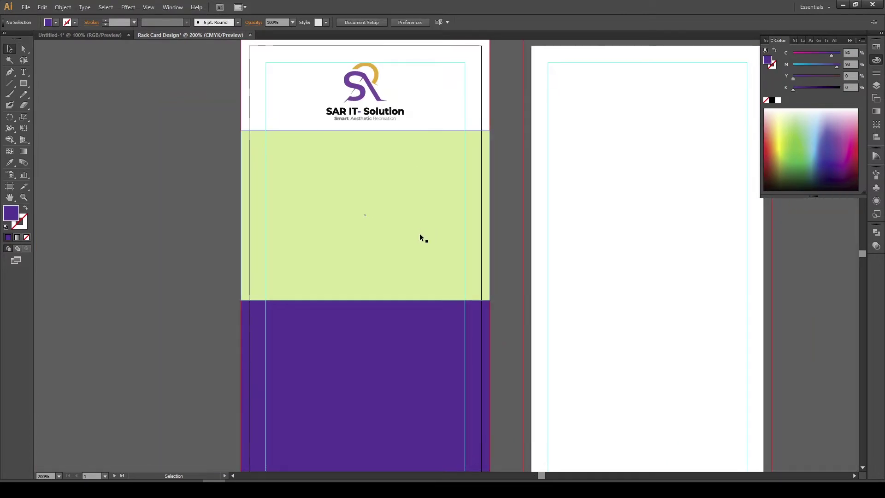
scroll(423, 238, down, 2)
drag(362, 252, 328, 219)
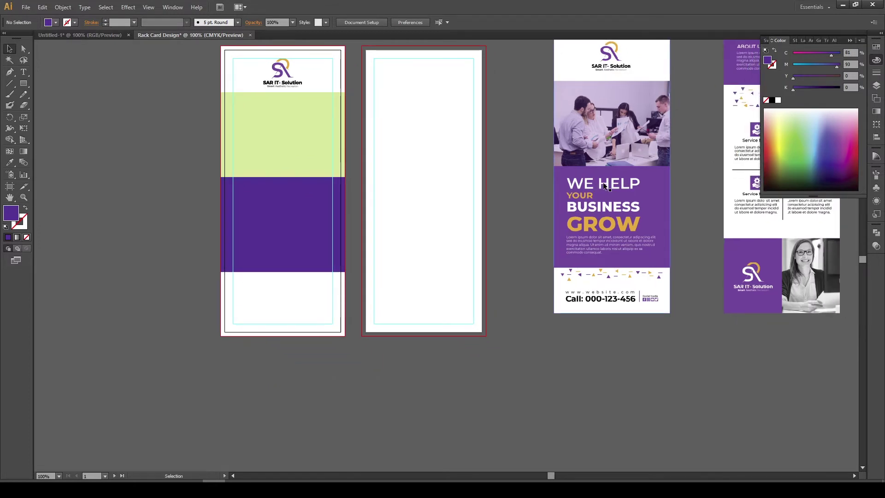
Pull the office team photo out of the Untitled-1 sample card and release its clipping mask
drag(407, 254, 415, 214)
drag(312, 196, 328, 228)
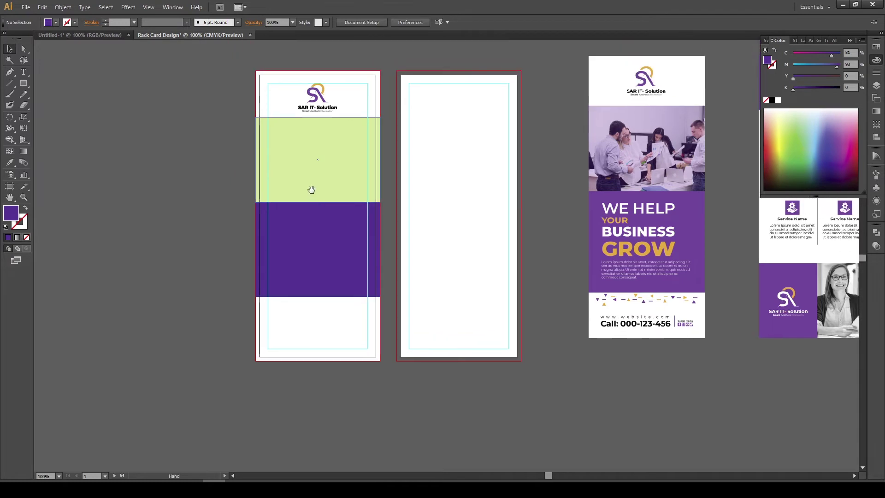
drag(460, 186, 451, 241)
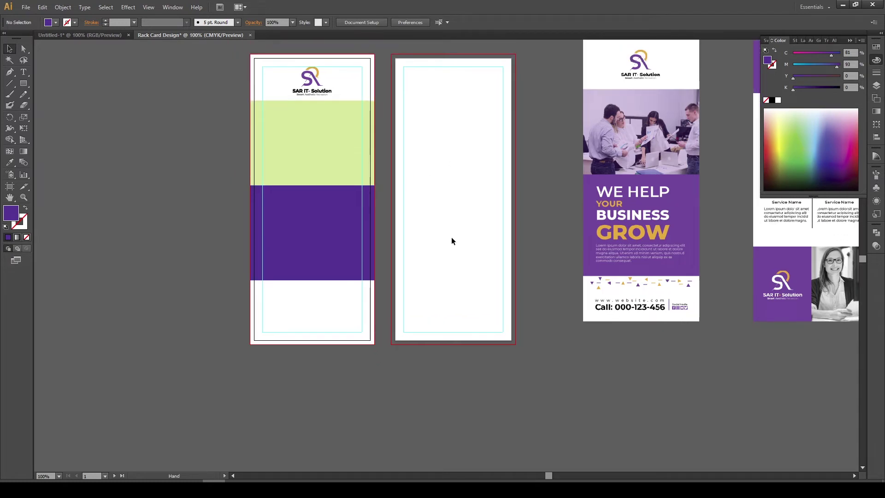
click(80, 35)
key(ctrl+shift+a)
key(ctrl+v)
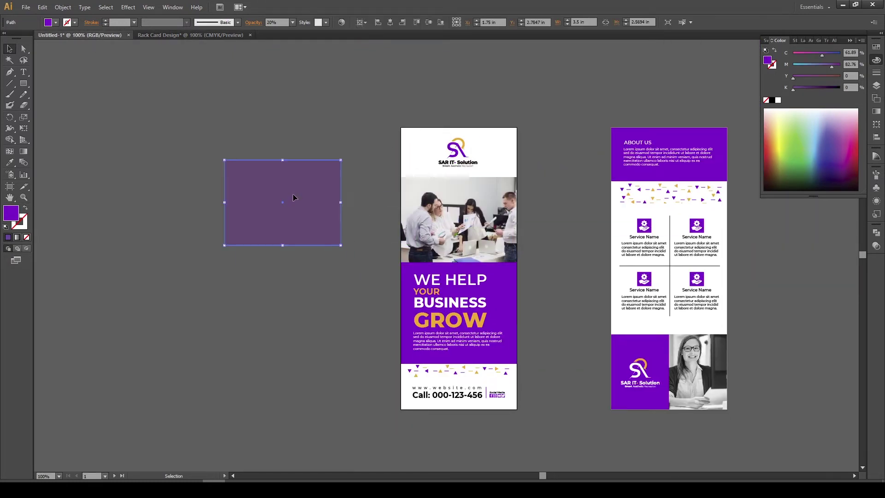
drag(293, 193, 511, 202)
drag(682, 208, 316, 217)
right_click(395, 272)
click(424, 323)
click(518, 349)
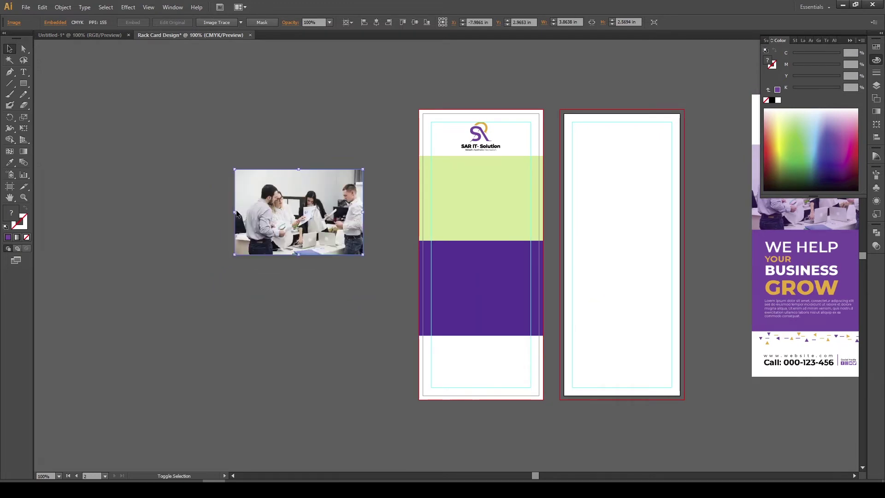
Copy the light-green rectangle onto the office photo and bring the copy to the front
drag(233, 212, 225, 212)
click(389, 265)
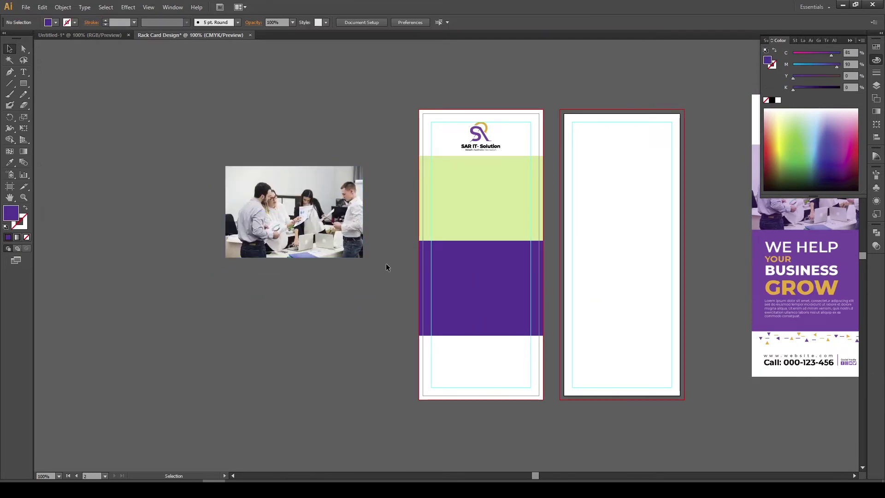
click(426, 183)
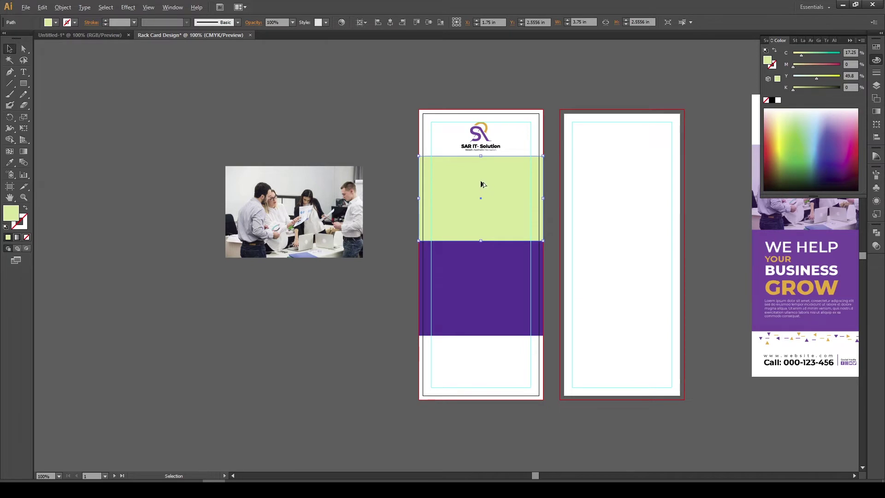
drag(481, 180, 410, 234)
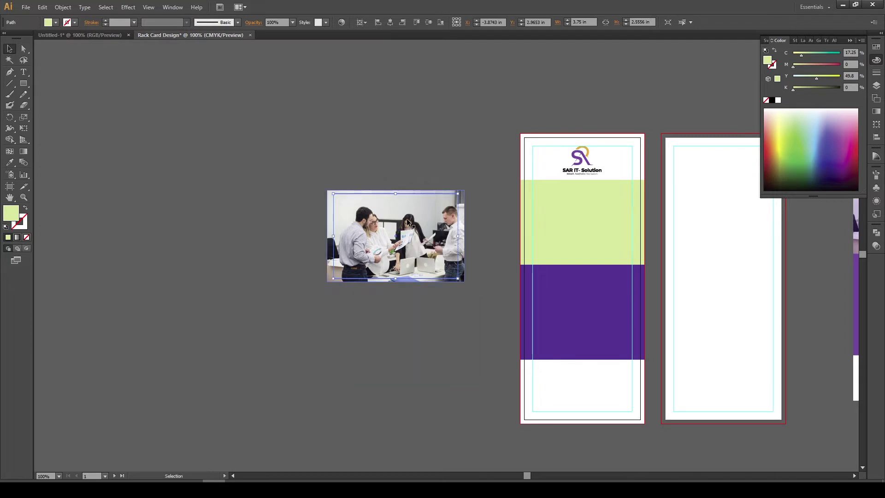
right_click(408, 222)
mouse_move(444, 351)
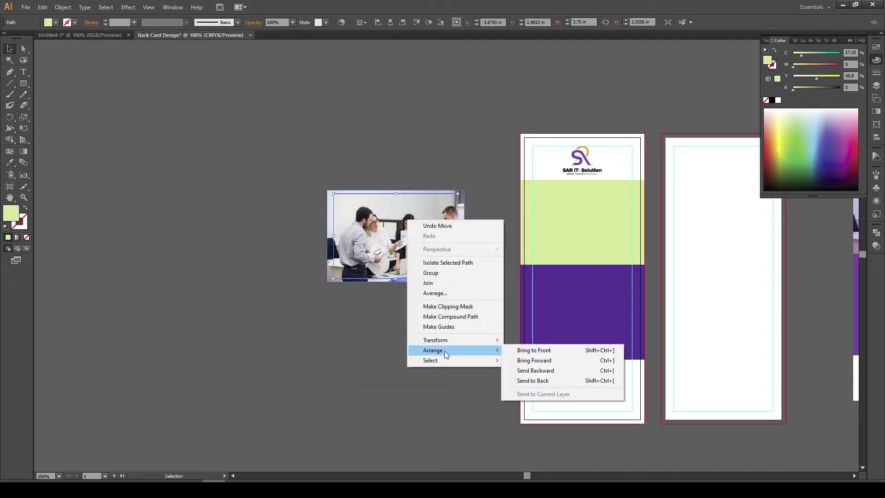
click(556, 351)
Trim the photo's width, then clip it to the green rectangle copy with a clipping mask
click(328, 208)
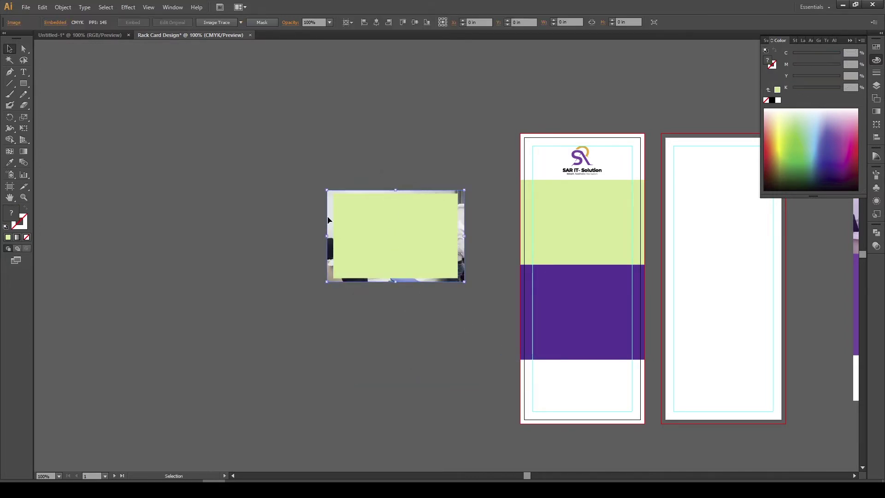
scroll(329, 220, up, 2)
drag(327, 248, 336, 249)
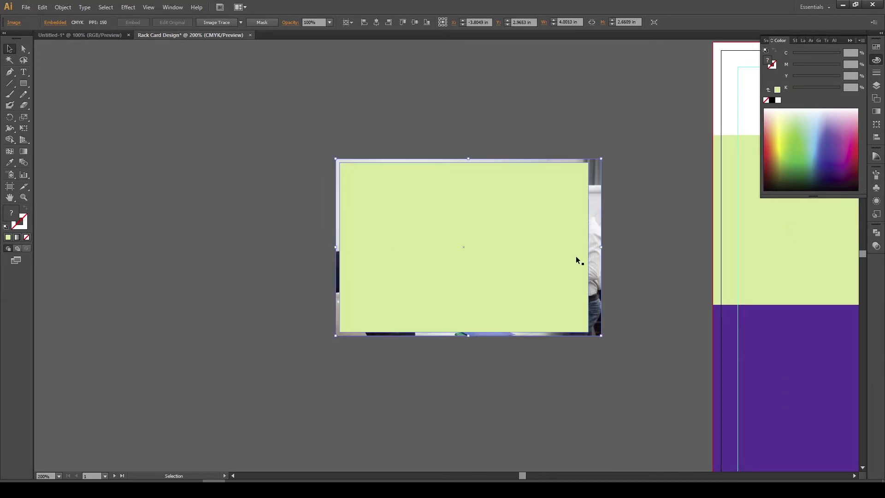
drag(601, 247, 571, 259)
click(627, 262)
drag(394, 265, 261, 191)
right_click(459, 216)
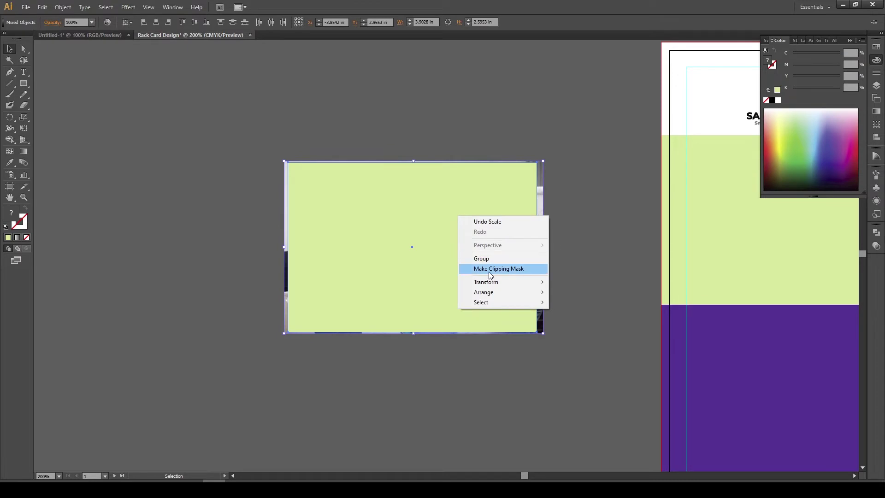
click(489, 268)
click(576, 289)
key(ctrl+minus)
scroll(452, 292, right, 3)
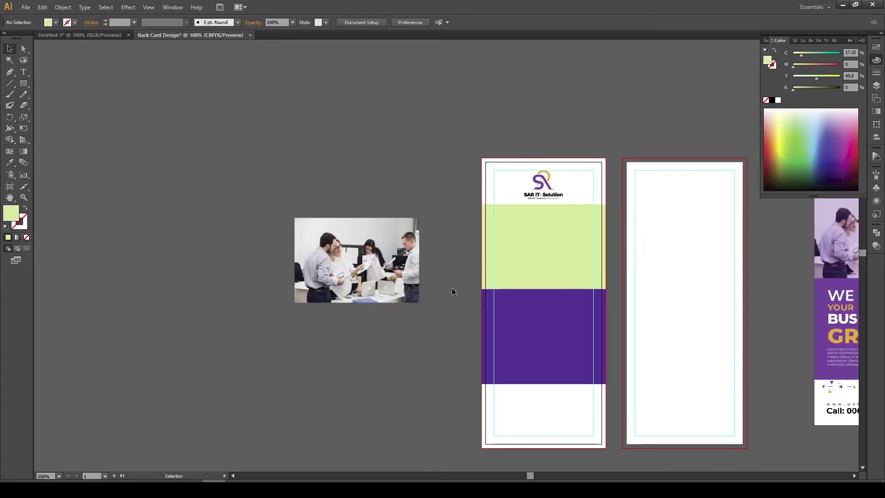
click(384, 276)
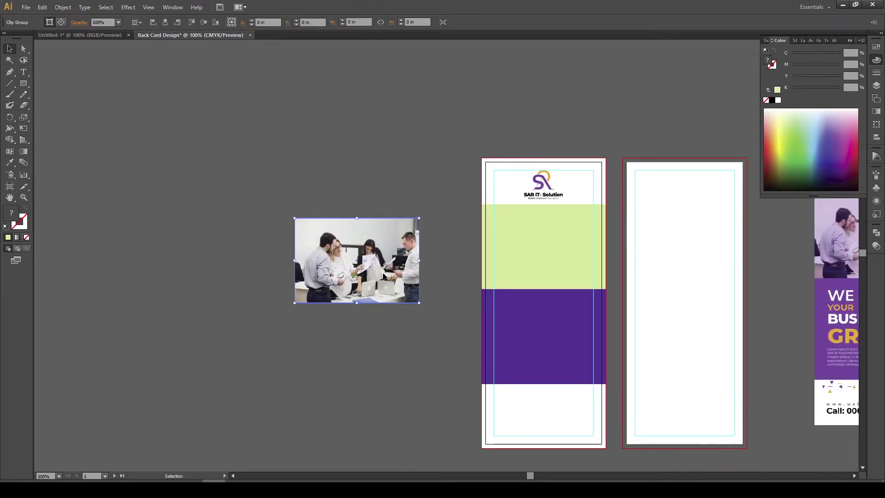
Centre the clipped photo horizontally and vertically on the green band, using the band as key object
shift+click(557, 242)
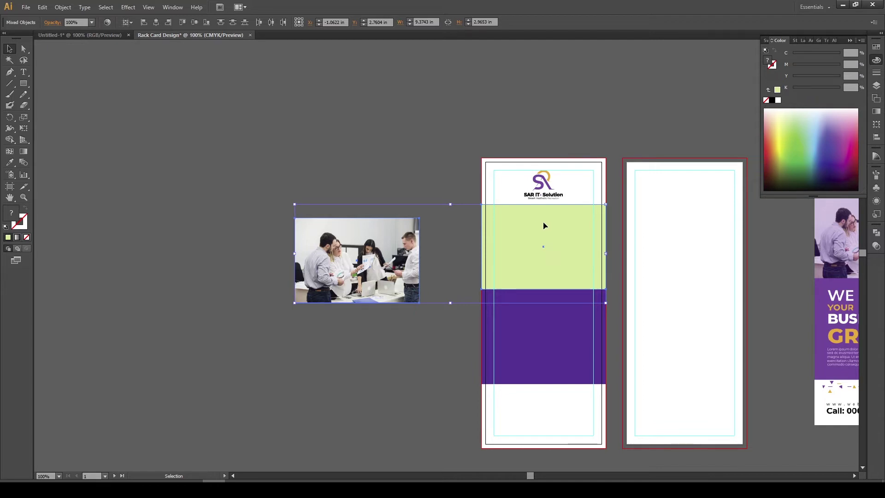
click(544, 226)
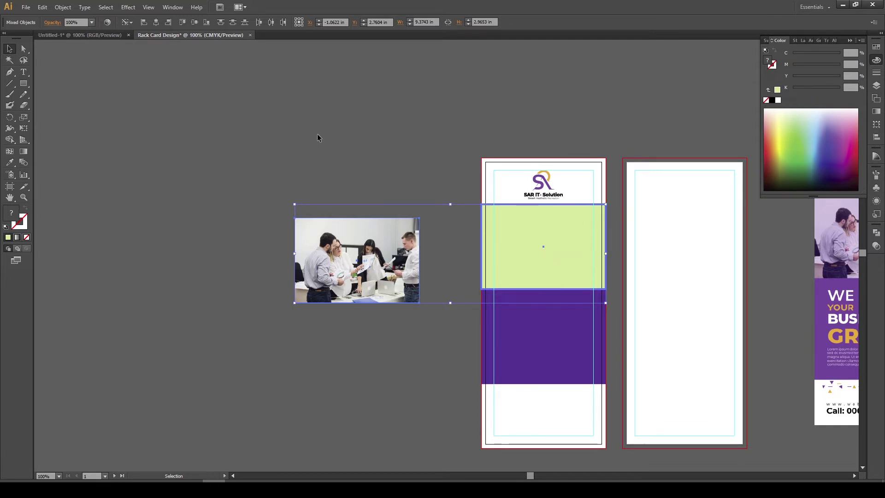
click(160, 23)
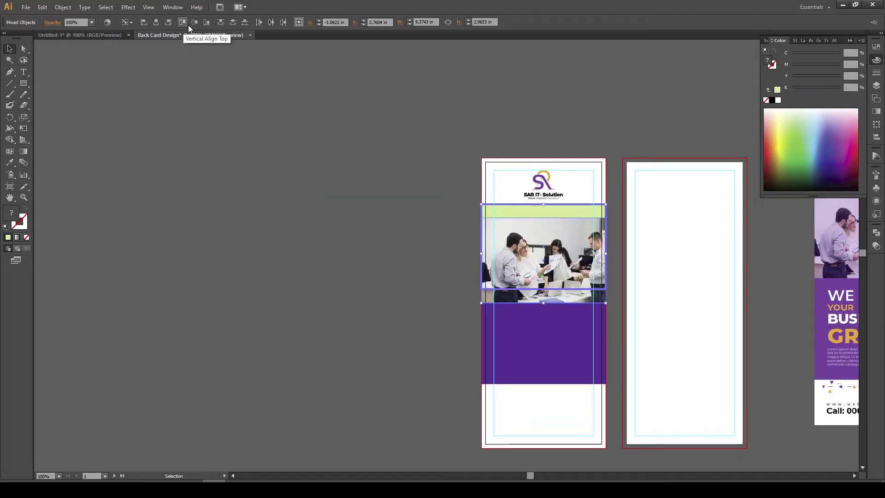
click(192, 24)
click(379, 224)
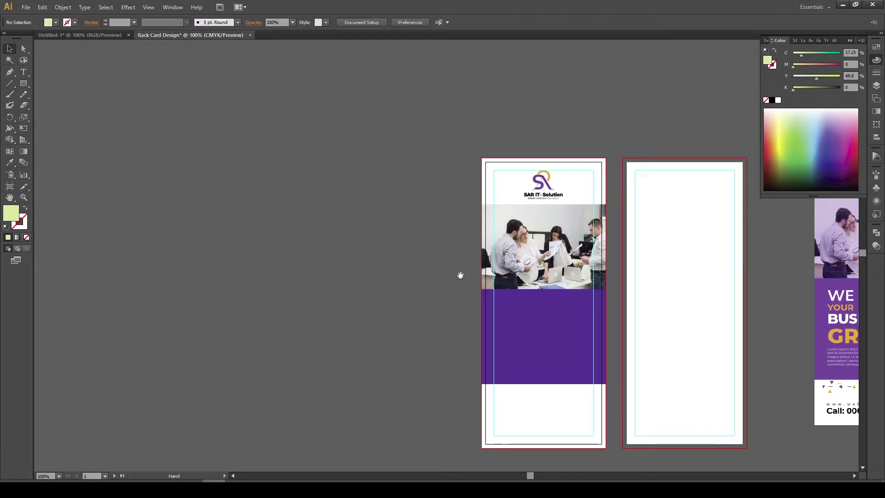
drag(458, 275, 302, 241)
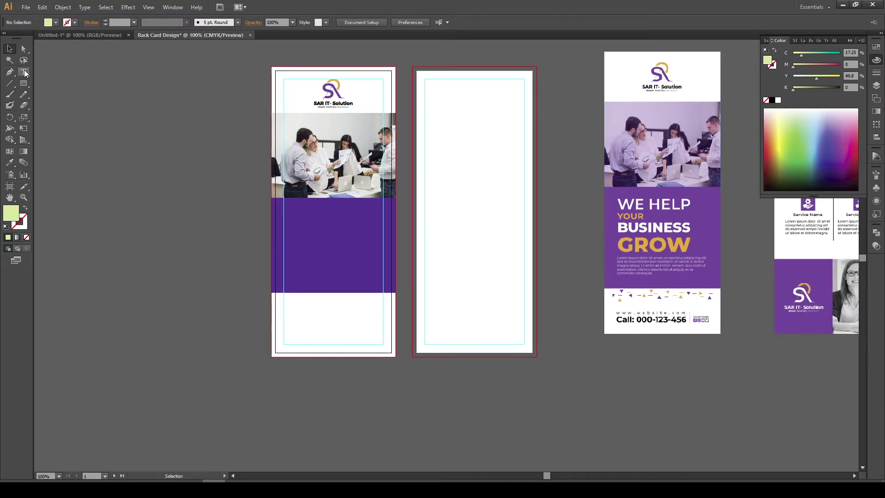
click(23, 72)
Type the line 'we help your business grow' below the cards and enlarge it
click(611, 379)
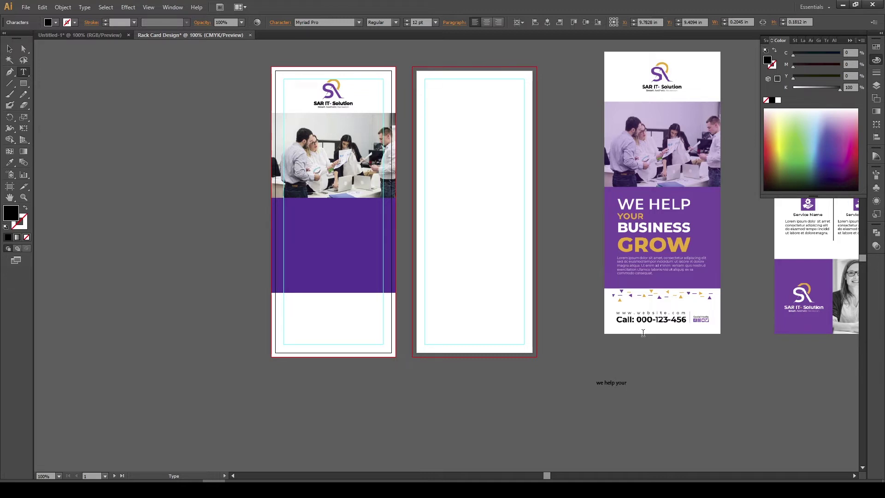
text(siness grow)
click(10, 49)
scroll(389, 249, down, 3)
scroll(390, 249, right, 5)
click(417, 289)
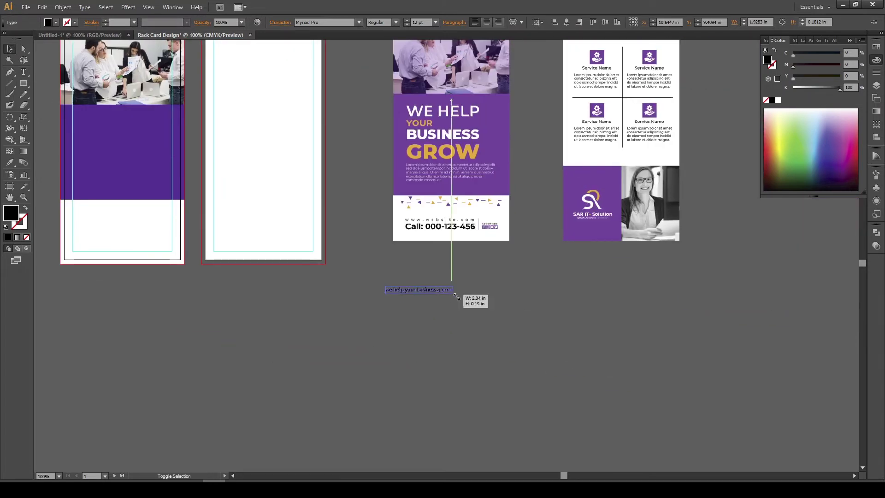
drag(456, 296, 688, 318)
drag(554, 309, 528, 309)
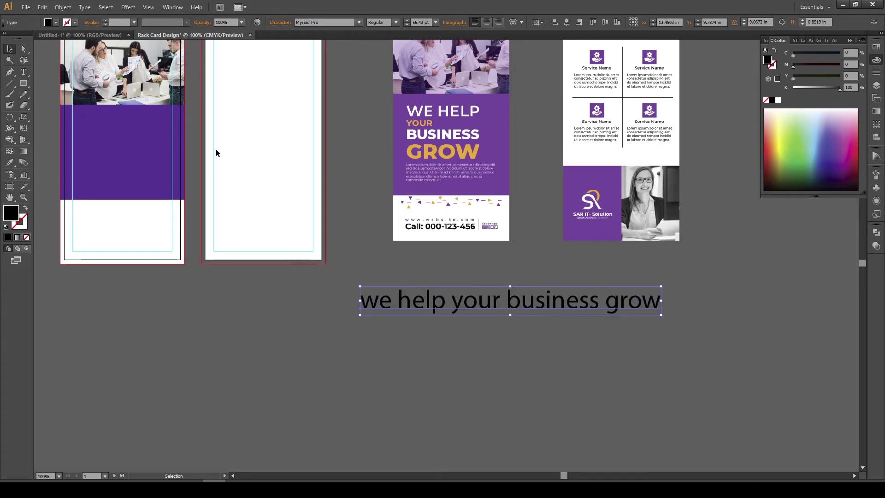
Convert the headline to UPPERCASE with Type > Change Case
click(85, 7)
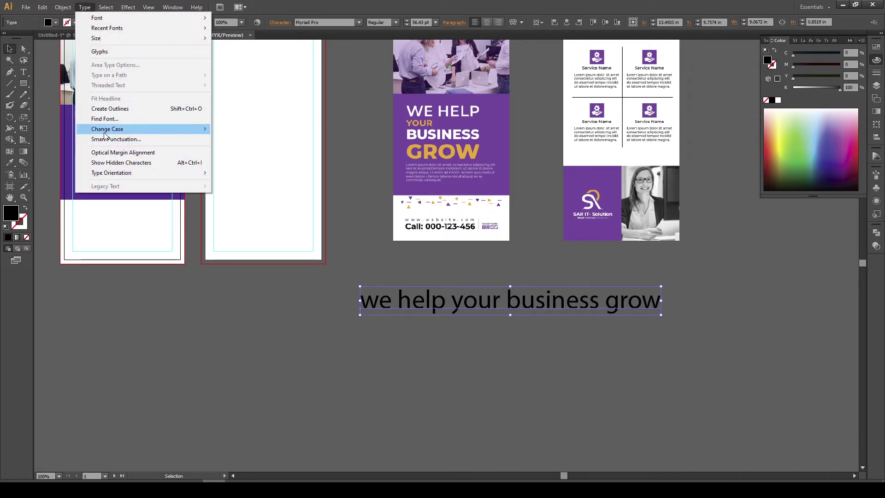
mouse_move(104, 133)
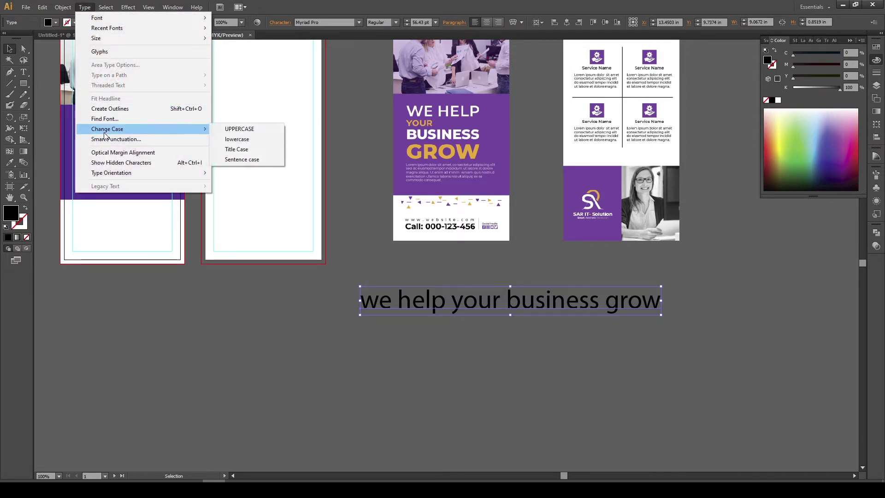
click(231, 131)
Break the headline into four lines: WE HELP / YOUR / BUSINESS / GROW
drag(506, 307, 473, 300)
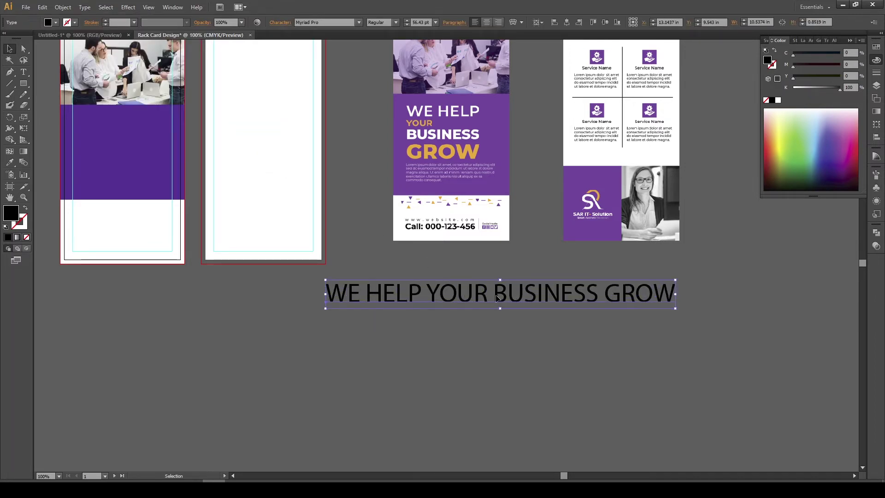
double_click(431, 297)
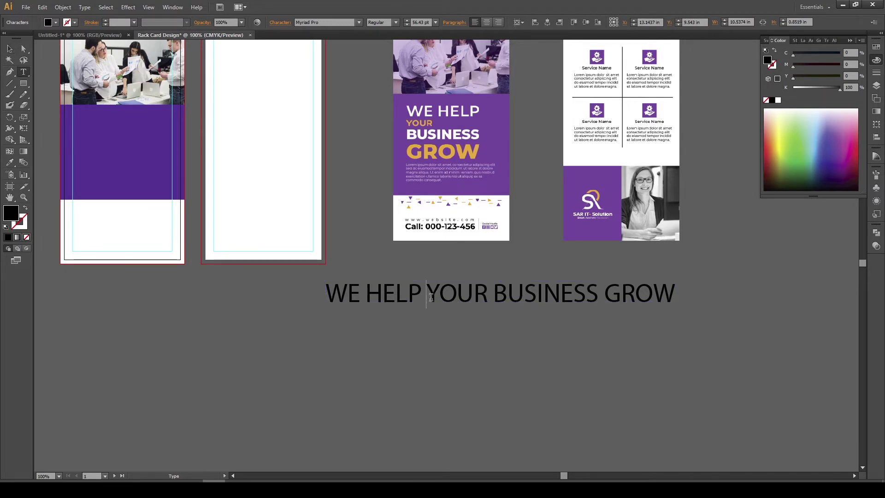
key(BackSpace)
key(Return)
click(393, 321)
key(BackSpace)
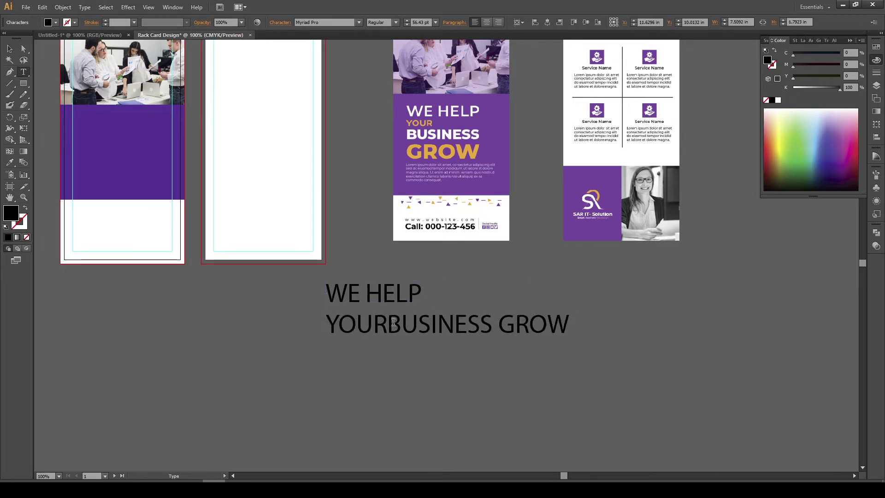
key(Return)
click(437, 354)
key(BackSpace)
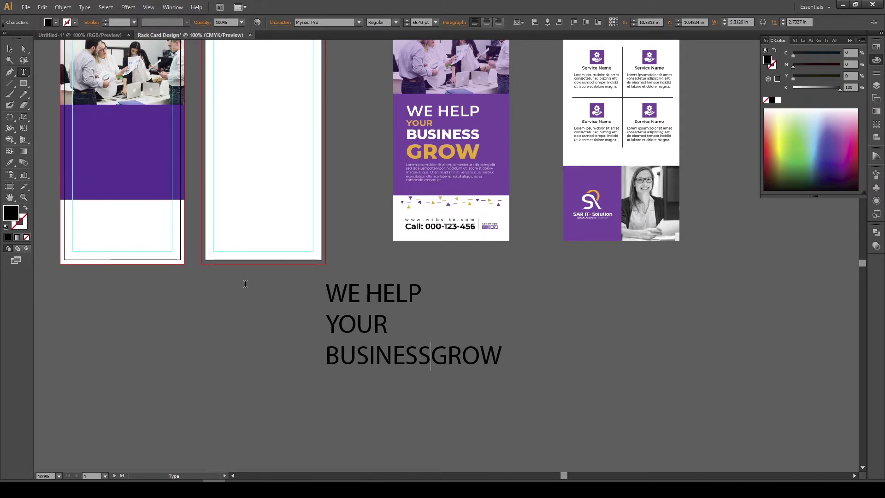
key(Return)
key(Escape)
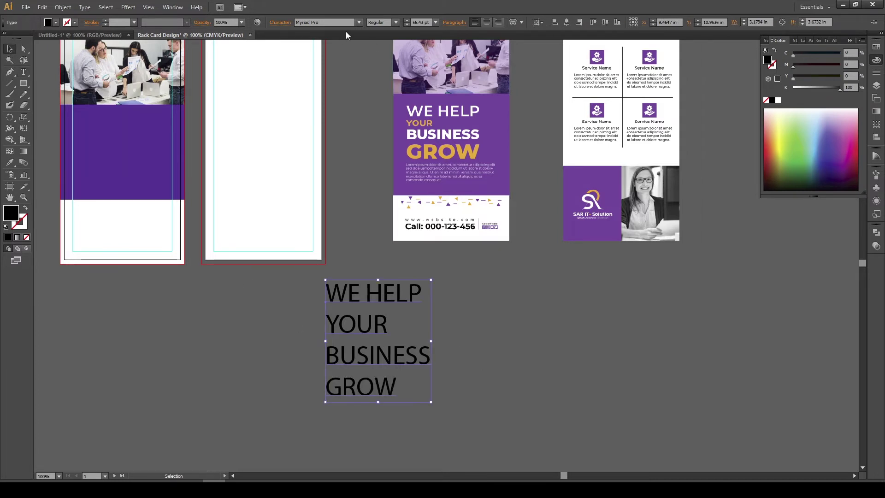
Set the headline in Montserrat Bold
click(360, 25)
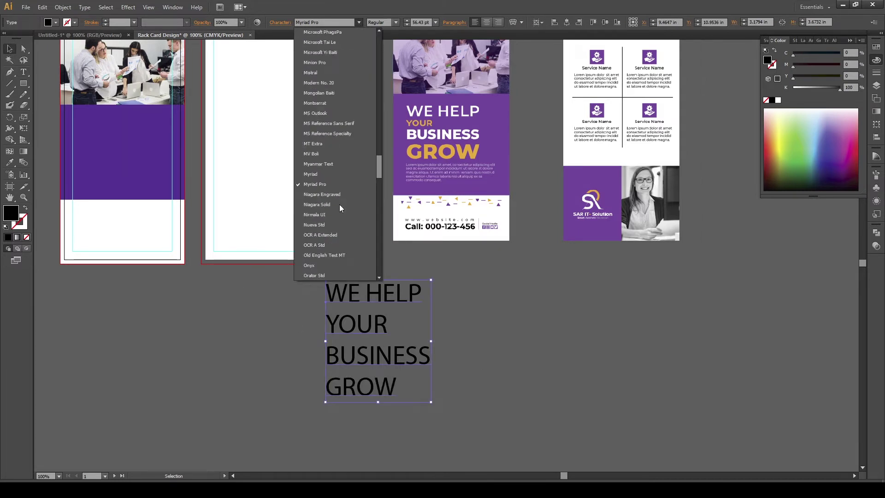
click(323, 104)
drag(395, 295, 445, 293)
click(396, 22)
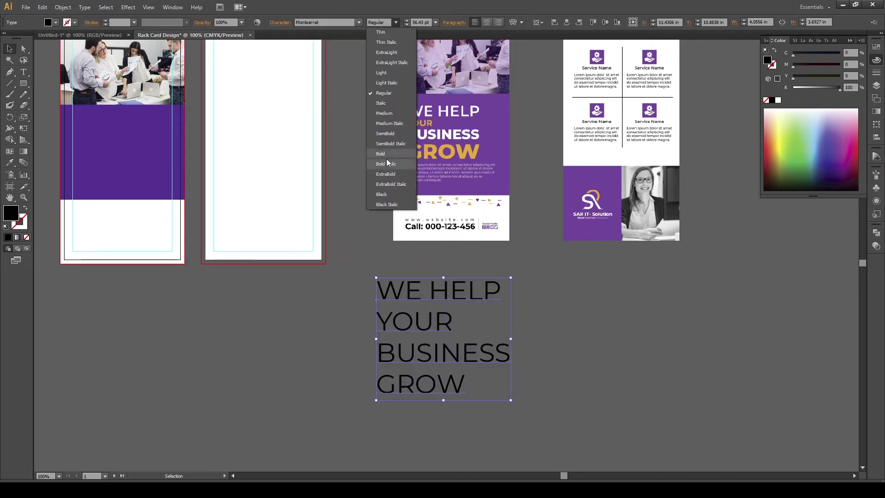
click(385, 154)
click(620, 314)
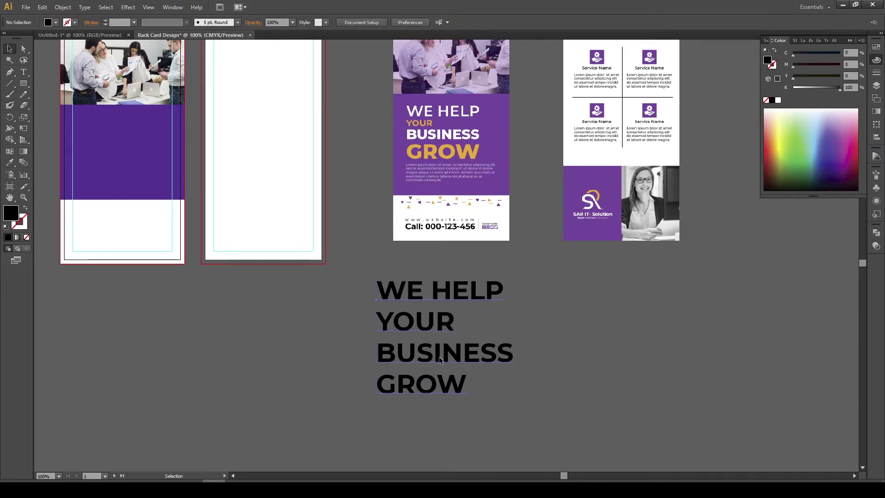
key(t)
drag(474, 392, 343, 381)
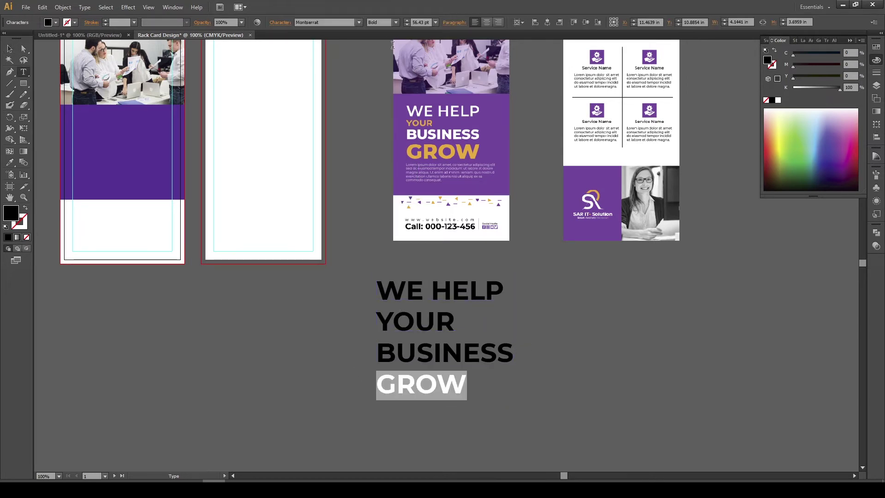
Set GROW to 86 pt with 83 pt leading
click(425, 22)
scroll(425, 22, up, 20)
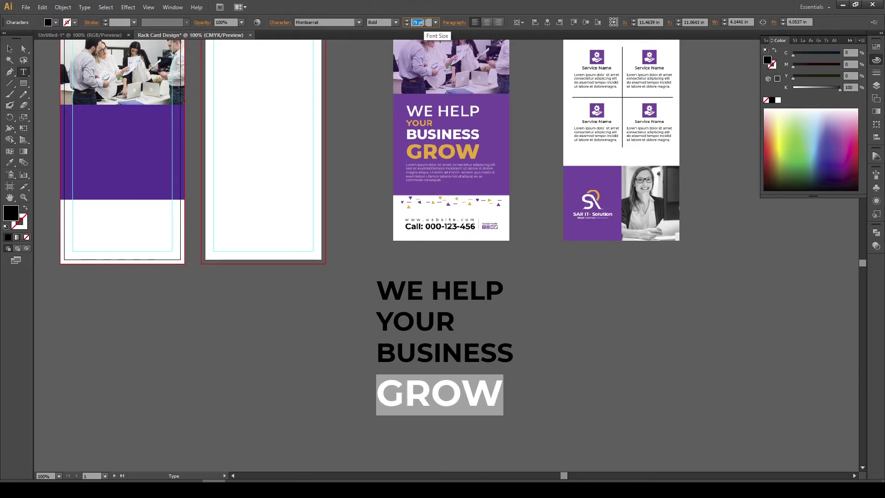
scroll(425, 23, up, 4)
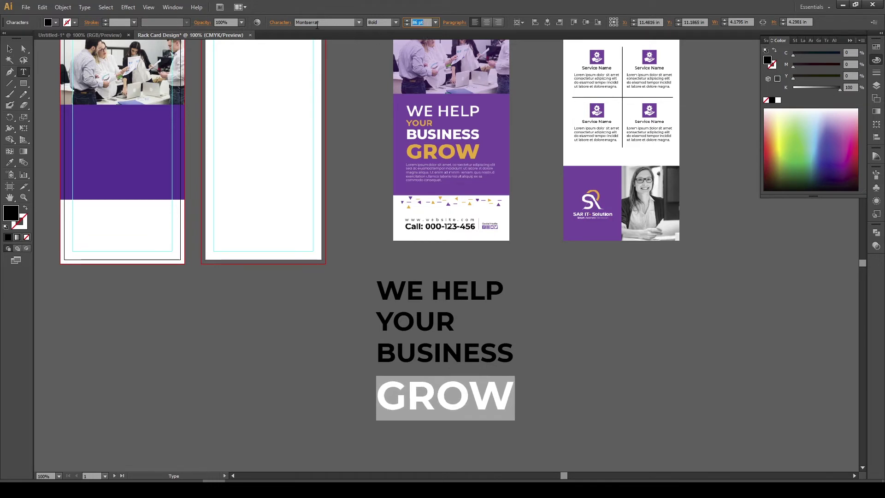
click(276, 24)
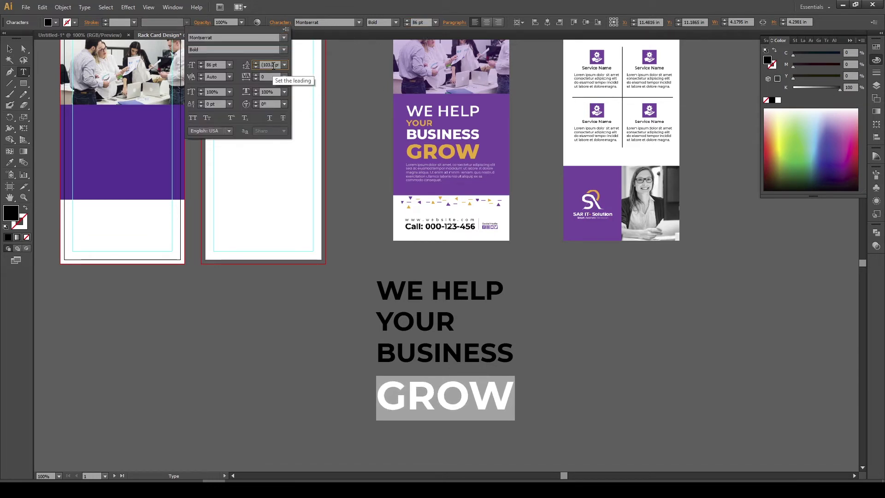
click(273, 65)
scroll(273, 65, down, 8)
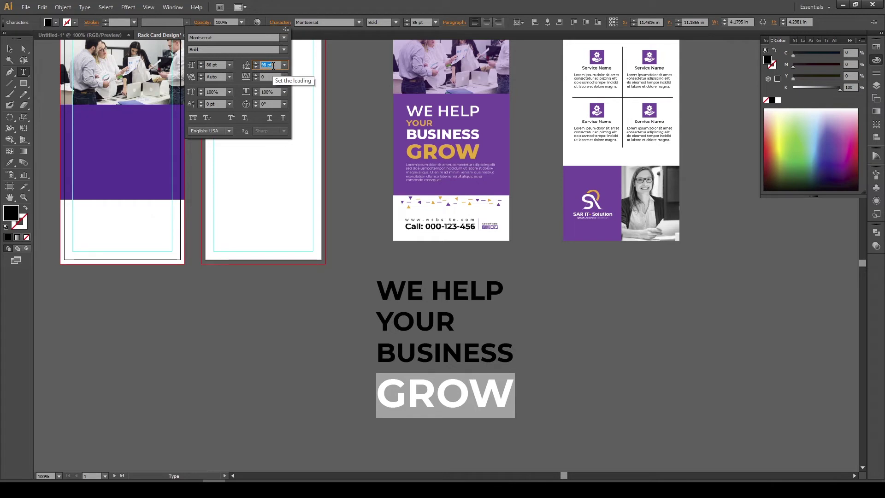
scroll(273, 66, down, 11)
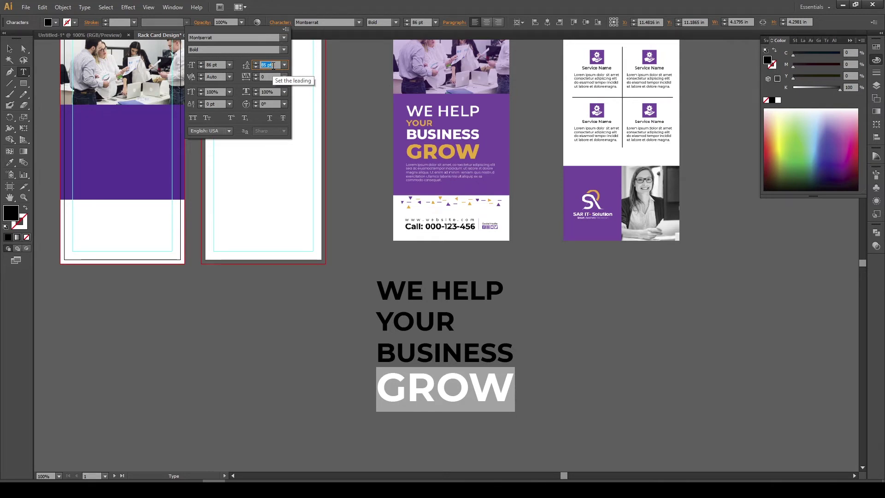
scroll(273, 66, down, 1)
click(490, 346)
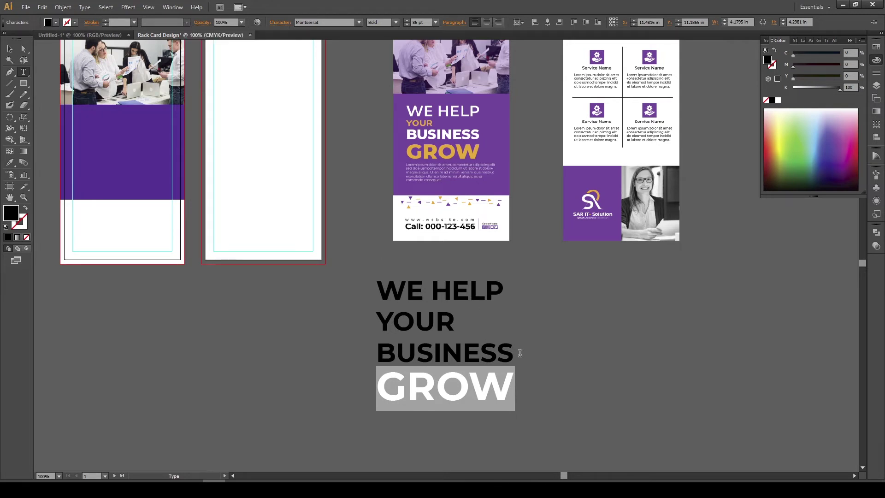
Colour GROW the reference card's orange, with Magenta raised to 53
click(515, 351)
drag(515, 388, 346, 384)
click(10, 164)
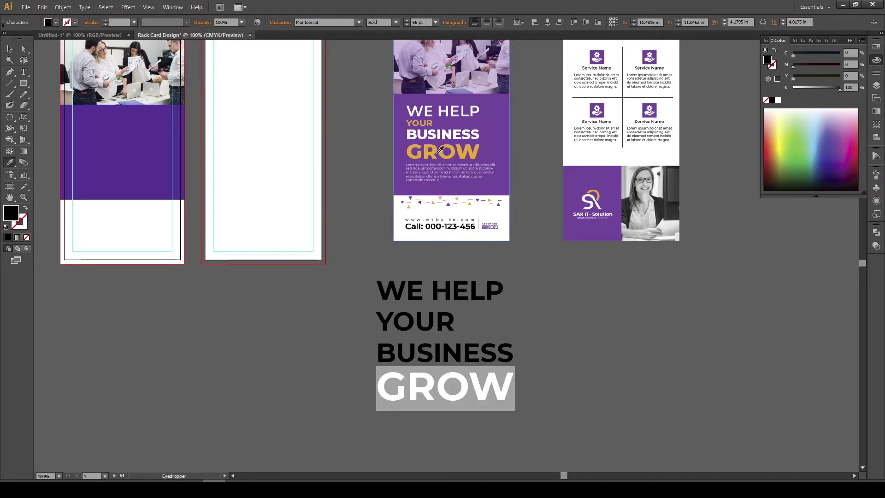
click(438, 150)
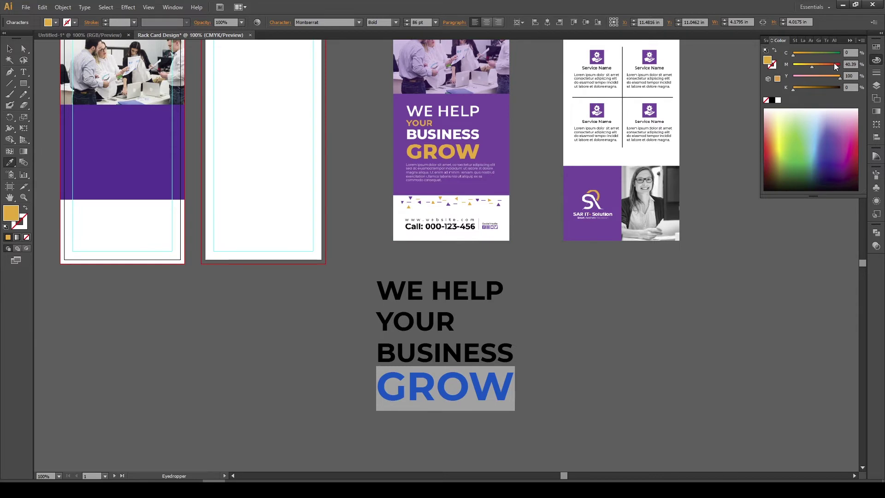
drag(812, 67, 818, 67)
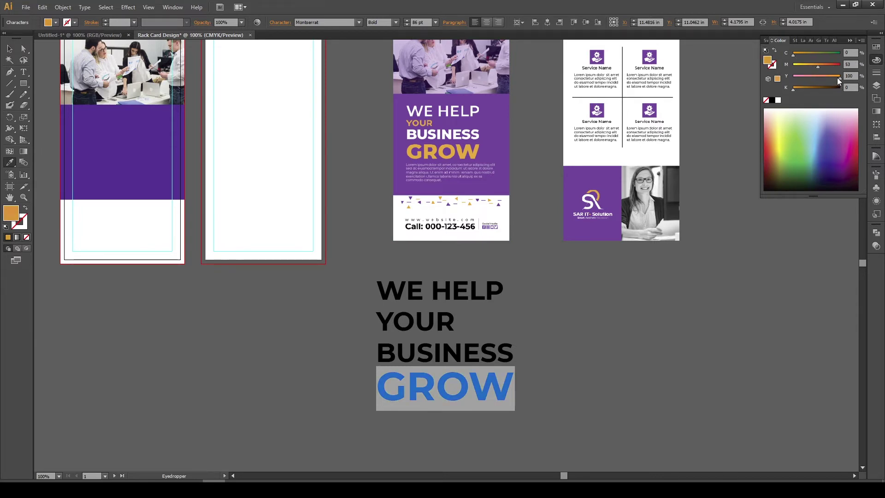
click(9, 48)
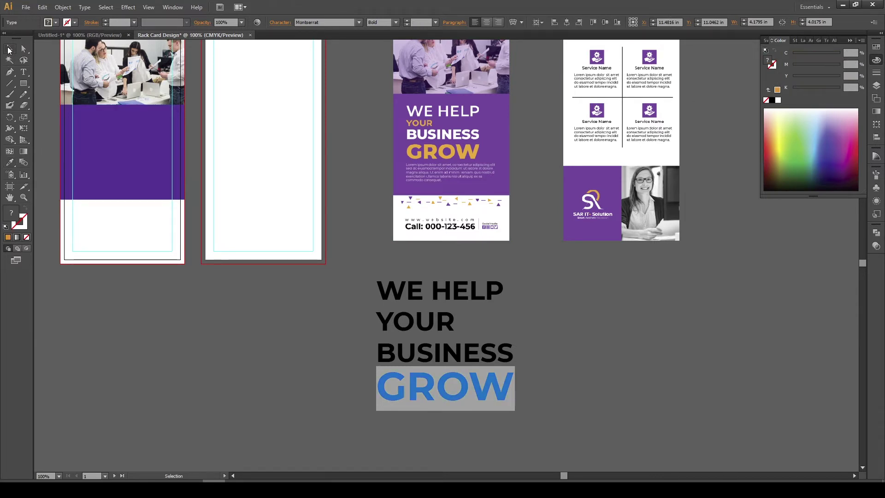
click(618, 366)
Make the word BUSINESS white
key(t)
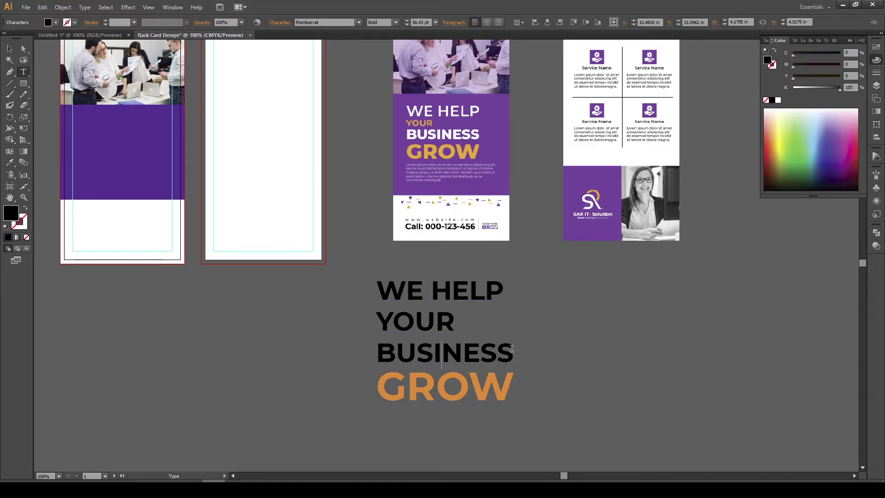
double_click(512, 349)
click(778, 100)
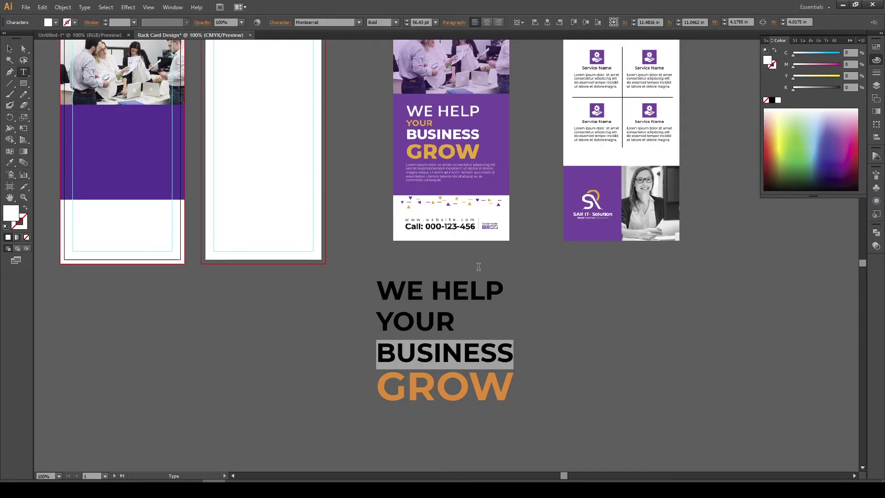
Give YOUR the orange style of GROW at 53 pt SemiBold
drag(457, 316, 361, 318)
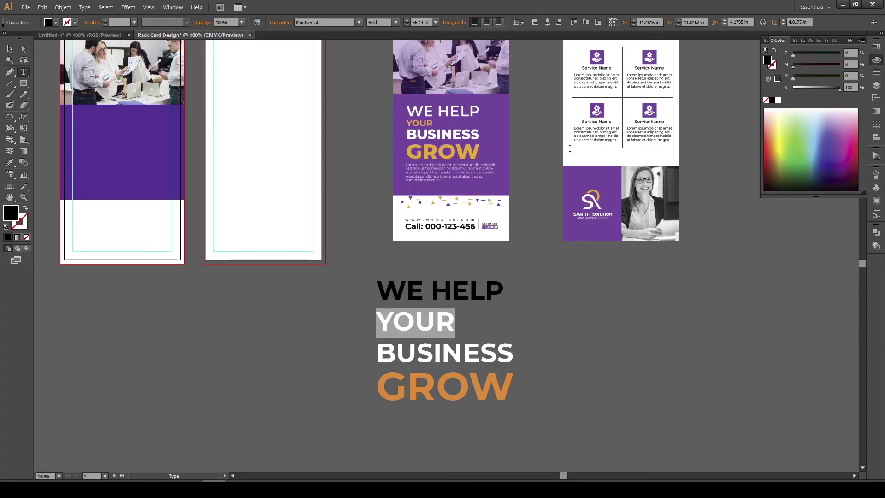
click(9, 162)
click(394, 384)
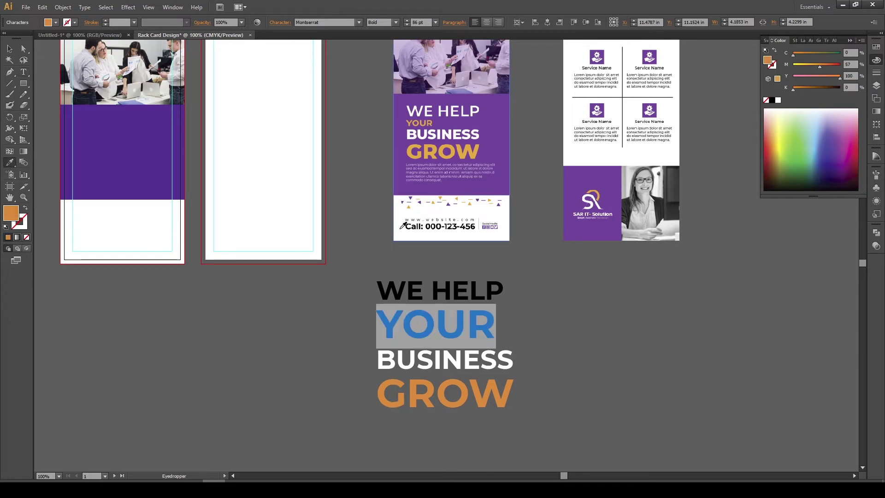
click(417, 23)
scroll(419, 23, down, 20)
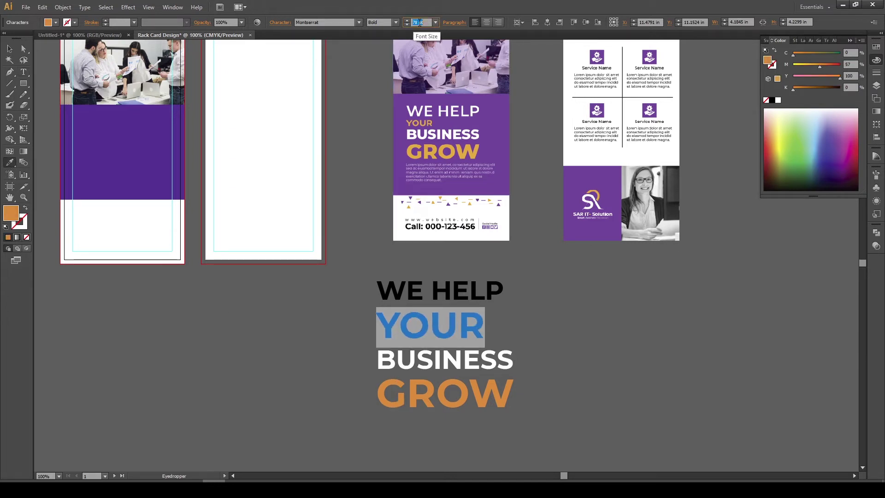
scroll(420, 23, down, 5)
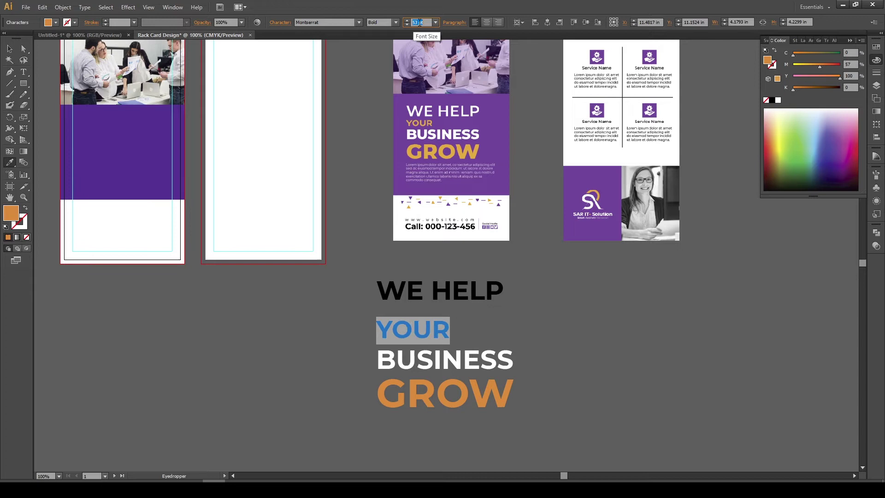
click(395, 22)
click(391, 134)
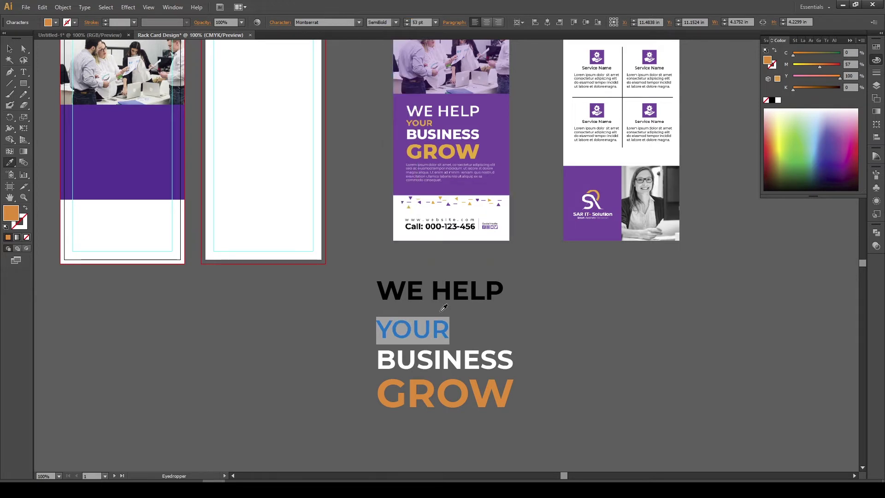
Tighten YOUR's leading to 53 pt so it sits closer under WE HELP
click(282, 22)
click(269, 65)
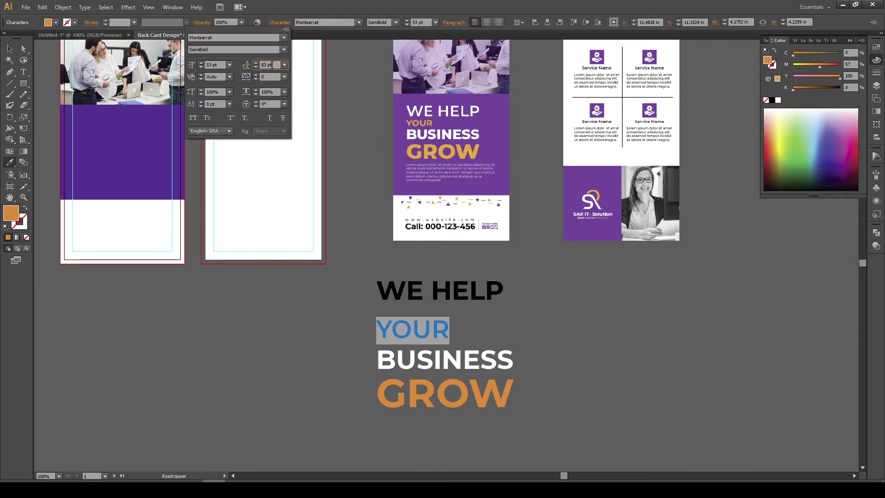
scroll(272, 66, down, 10)
scroll(273, 65, down, 12)
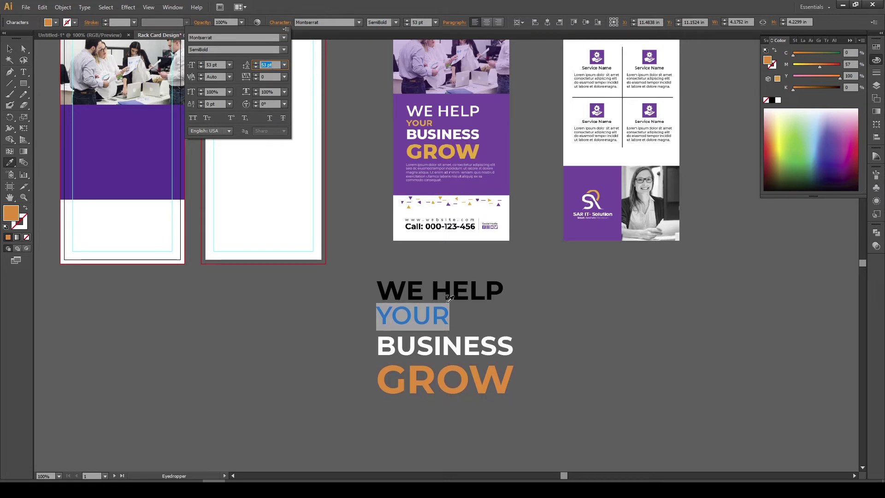
key(Escape)
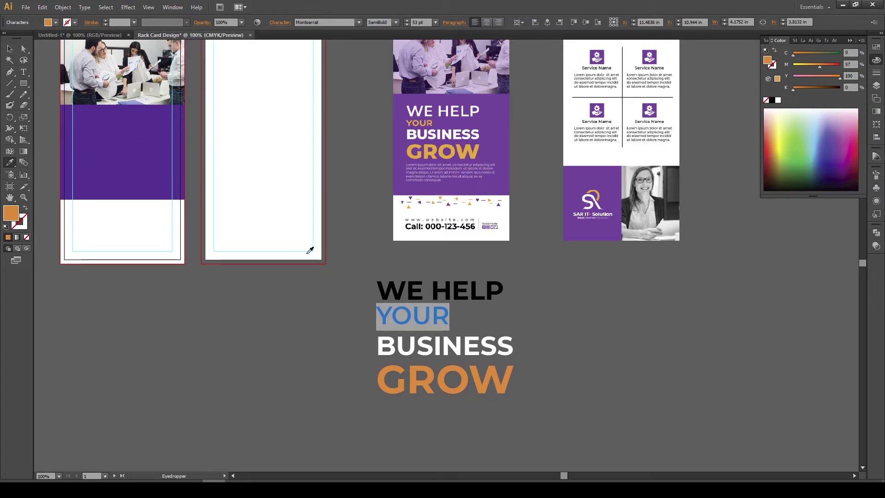
click(9, 48)
Make the WE HELP line white
double_click(478, 292)
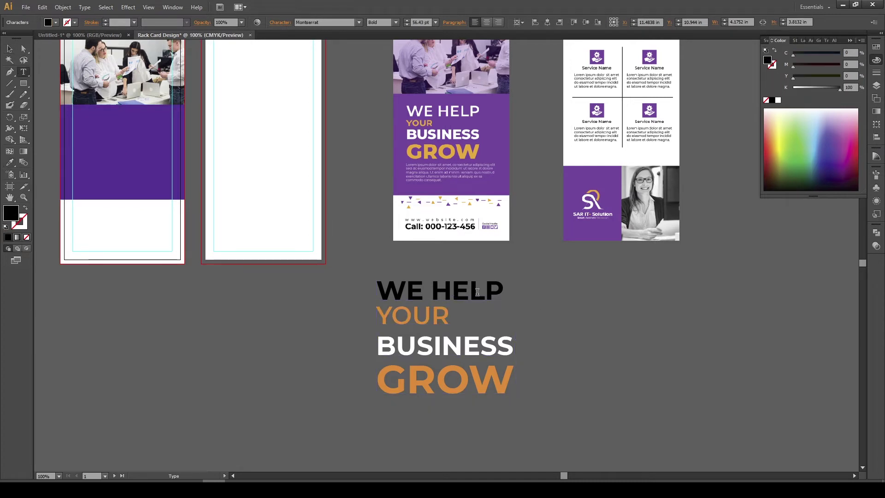
drag(518, 287, 350, 293)
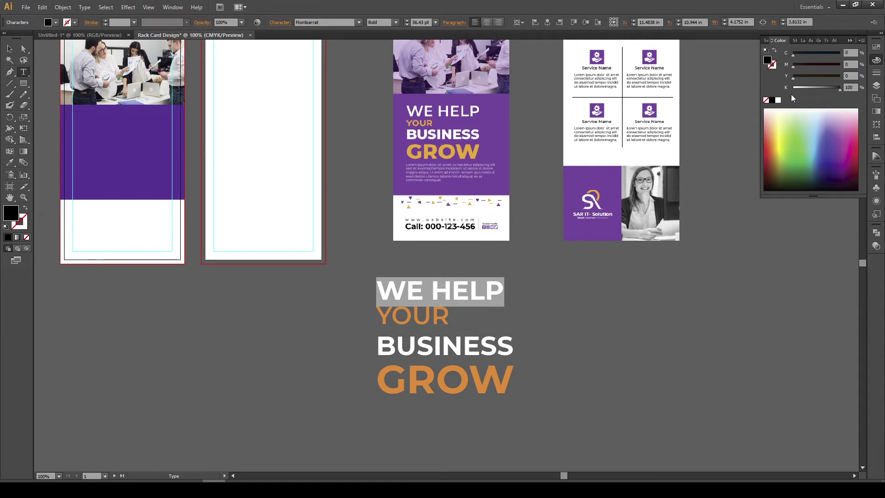
click(779, 101)
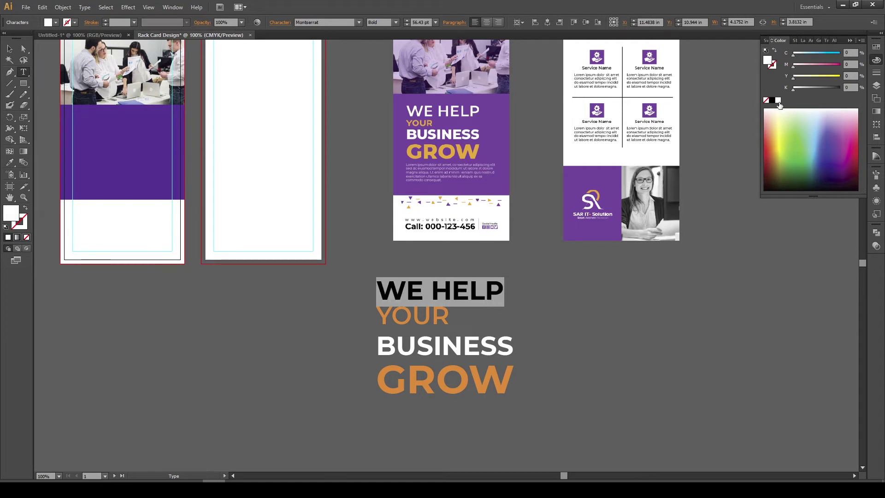
Shrink the headline group and move it onto the first card's purple band
click(10, 49)
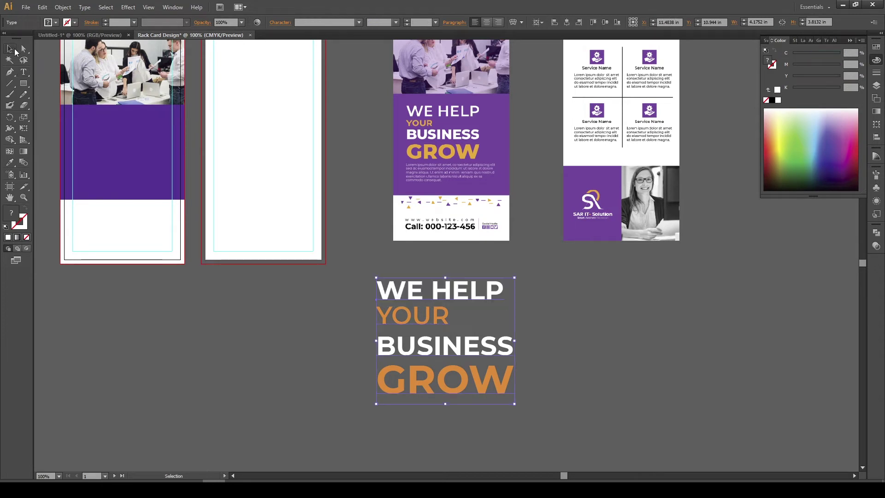
drag(479, 356, 621, 374)
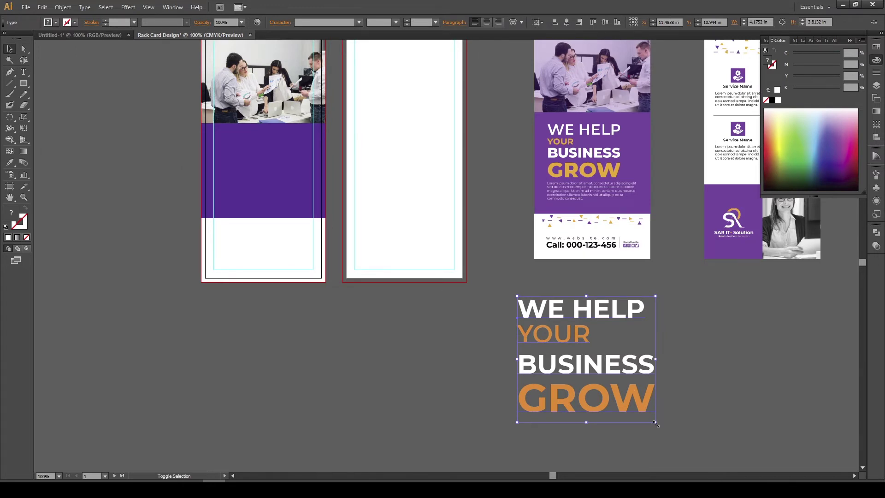
drag(655, 422, 570, 343)
drag(555, 312, 355, 183)
scroll(255, 155, up, 1)
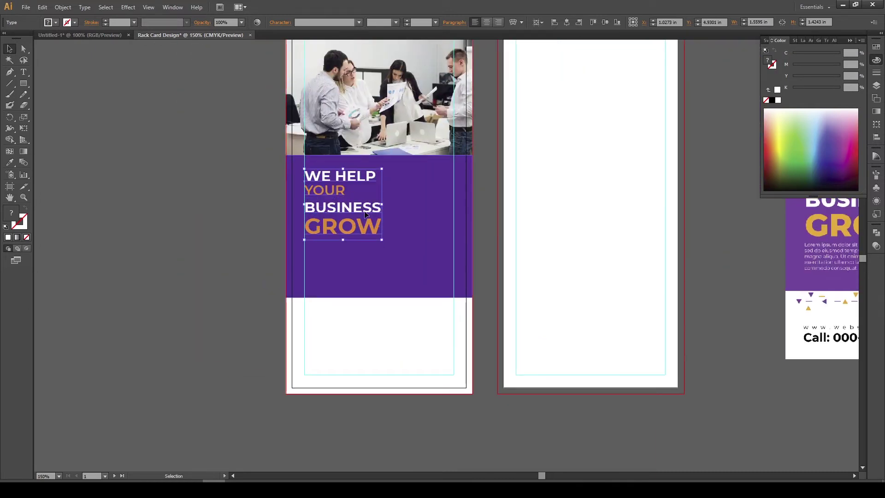
click(381, 241)
Rescale the headline to about 1.99 in wide and nudge it up slightly
click(344, 192)
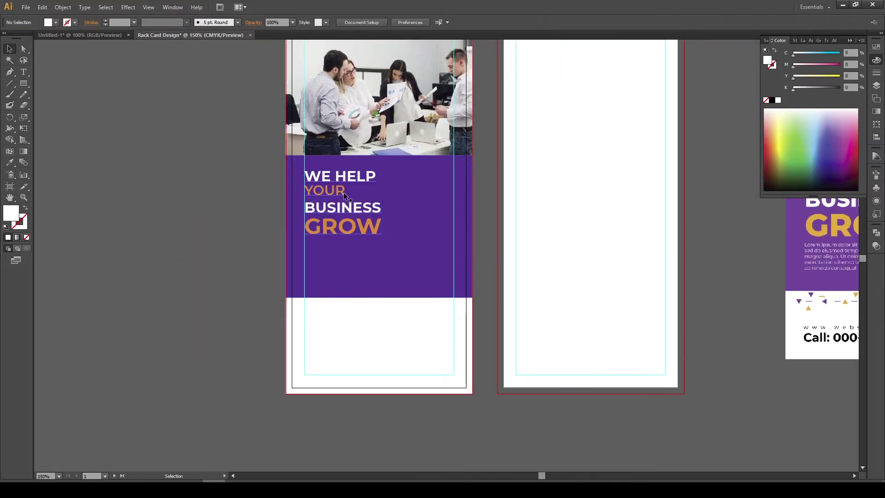
drag(382, 240, 401, 250)
scroll(372, 249, down, 2)
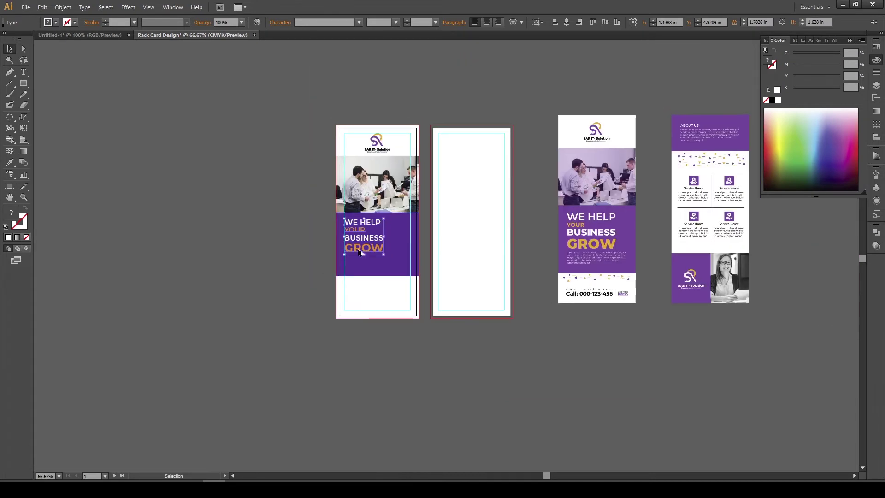
scroll(361, 250, up, 1)
scroll(360, 251, up, 1)
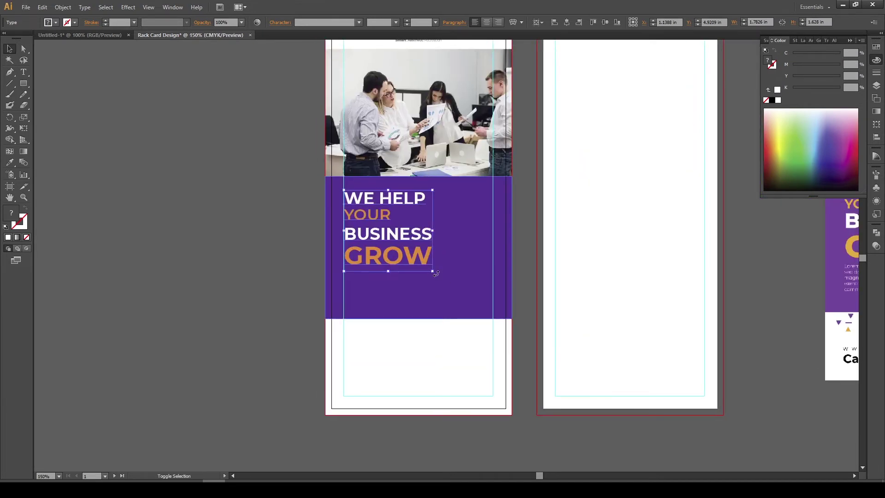
drag(433, 272, 443, 280)
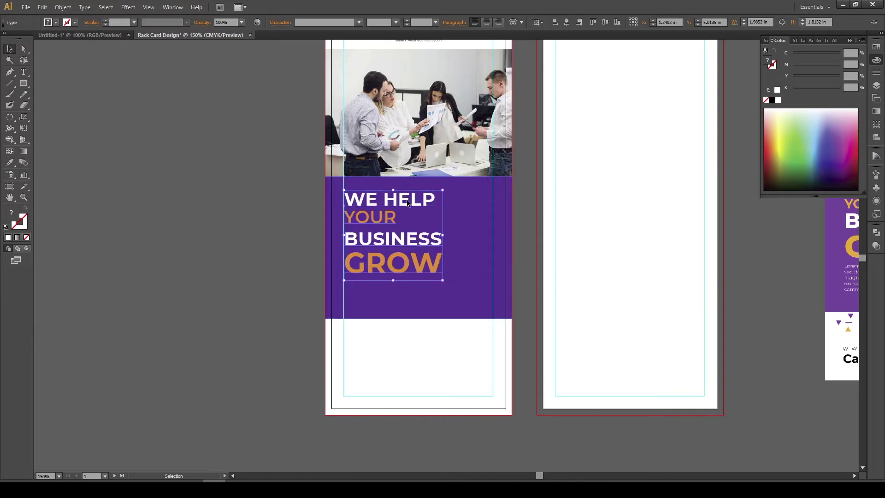
drag(406, 199, 406, 198)
click(397, 277)
click(397, 277)
Set GROW and BUSINESS to ExtraBold
key(t)
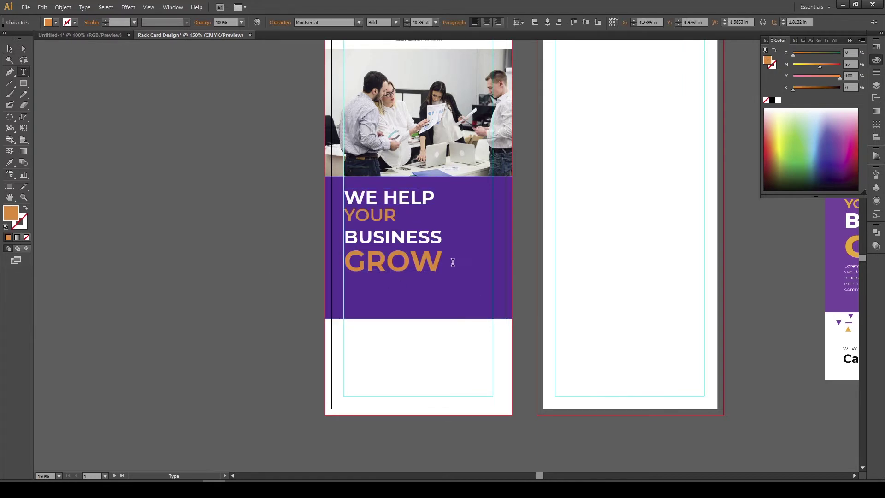
drag(453, 262, 329, 255)
click(396, 23)
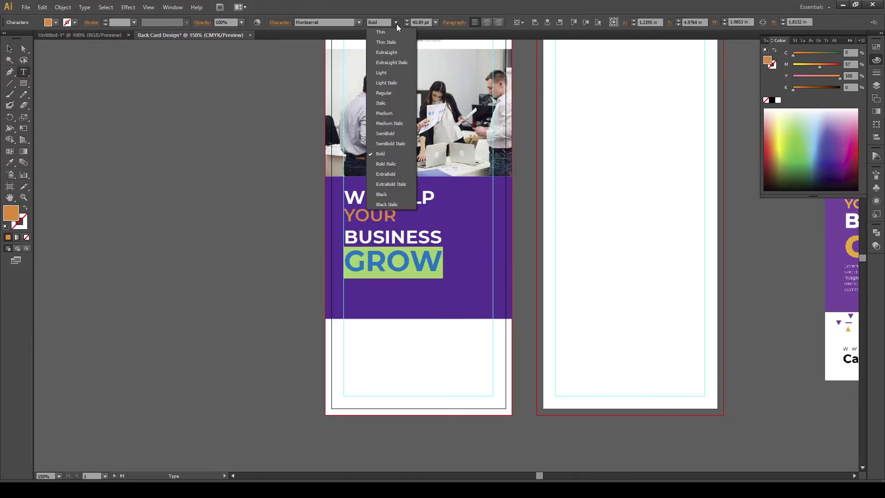
click(387, 174)
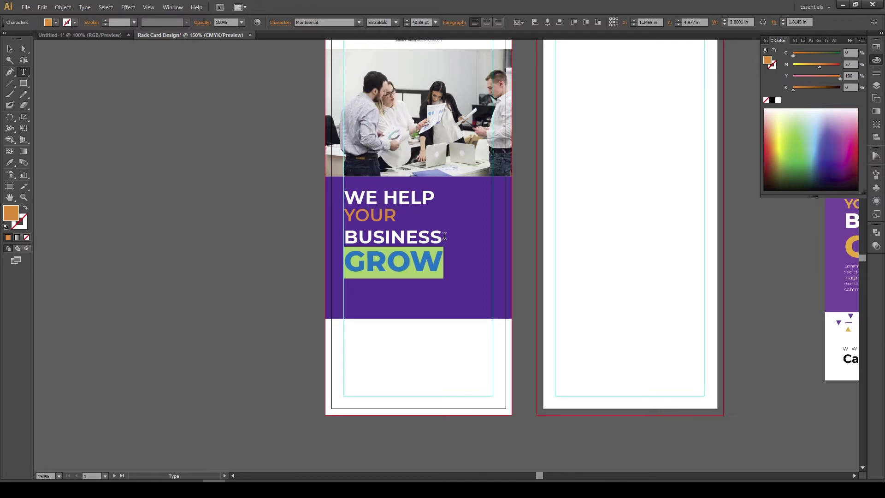
drag(444, 236, 340, 233)
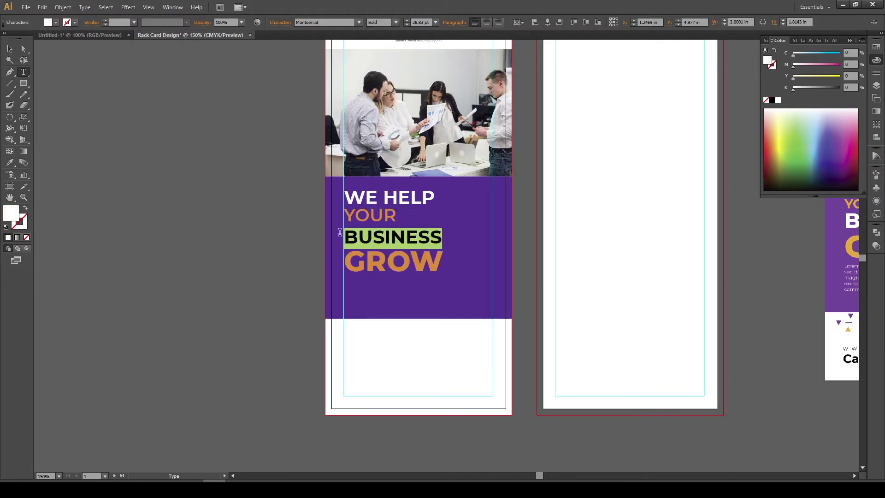
click(396, 23)
click(391, 173)
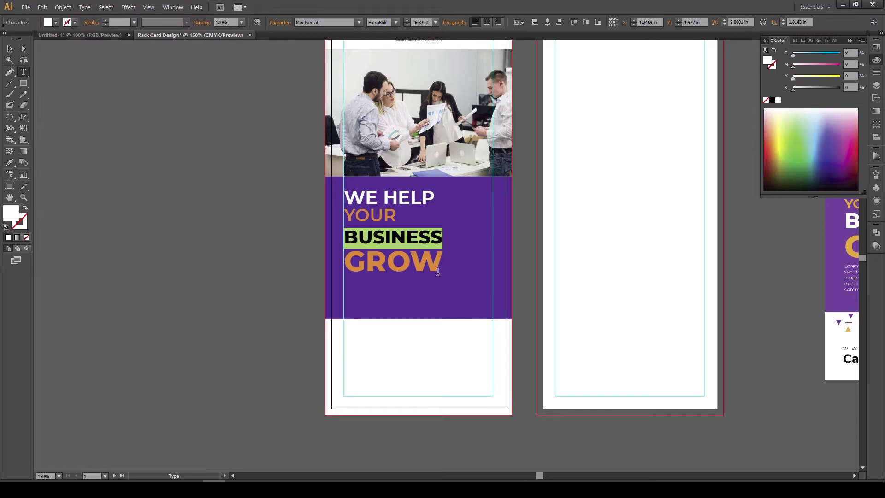
Reduce YOUR to 20 pt with 21 pt leading
drag(444, 265, 324, 252)
drag(404, 213, 329, 210)
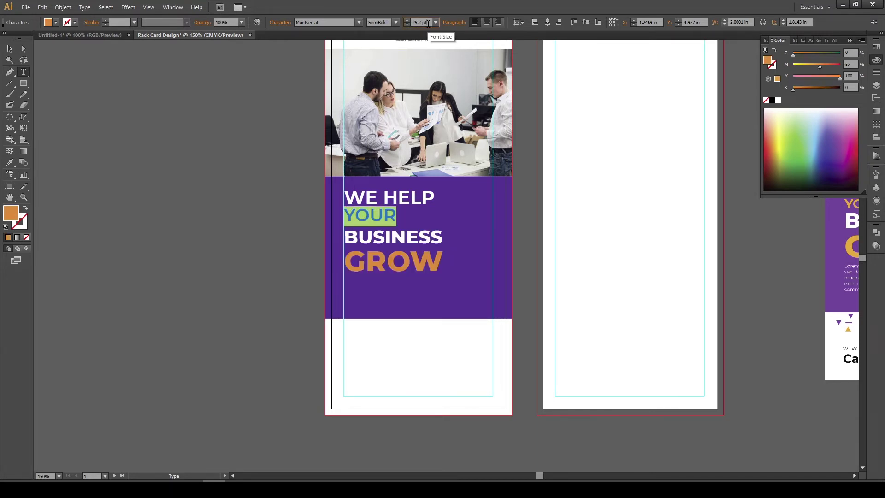
key(Down)
key(Down)
key(Down)
key(Down)
key(Down)
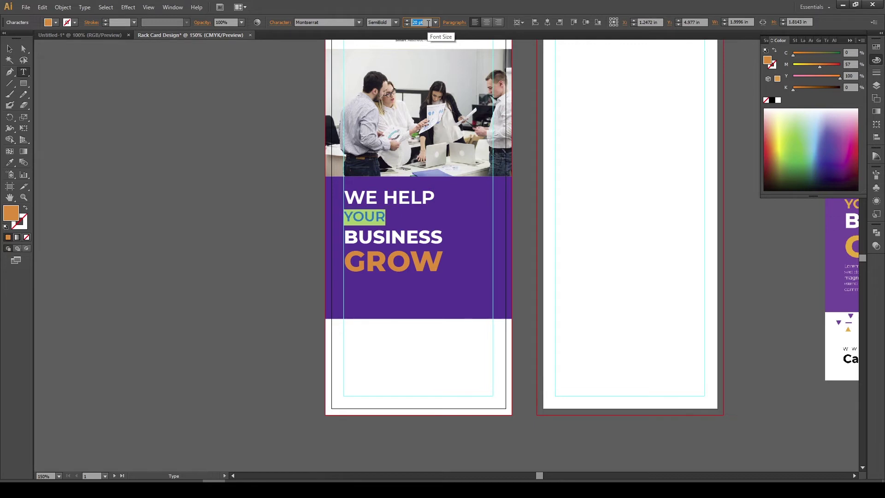
click(280, 22)
click(274, 64)
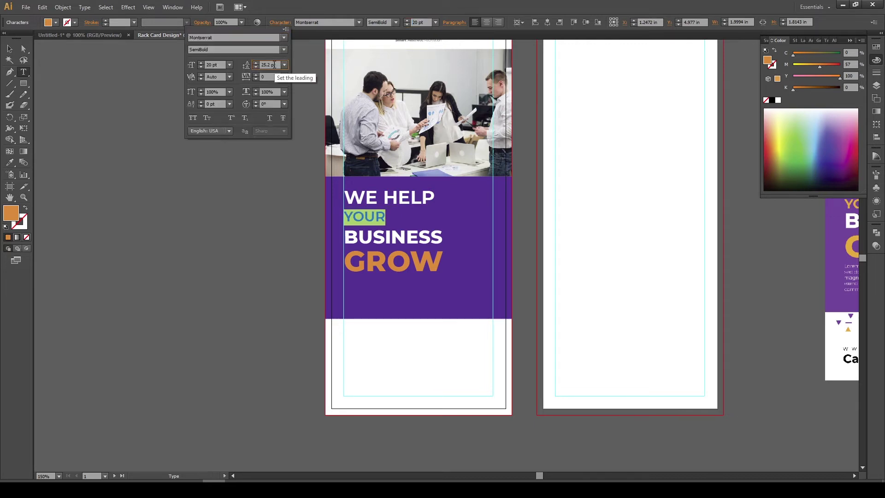
key(Down)
key(Down)
key(Down)
click(458, 237)
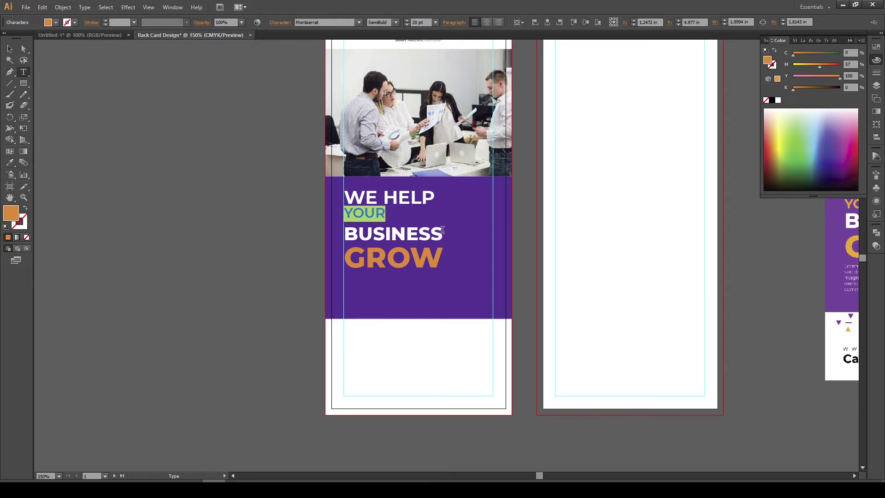
Set BUSINESS's leading to 27 pt
drag(446, 238, 341, 220)
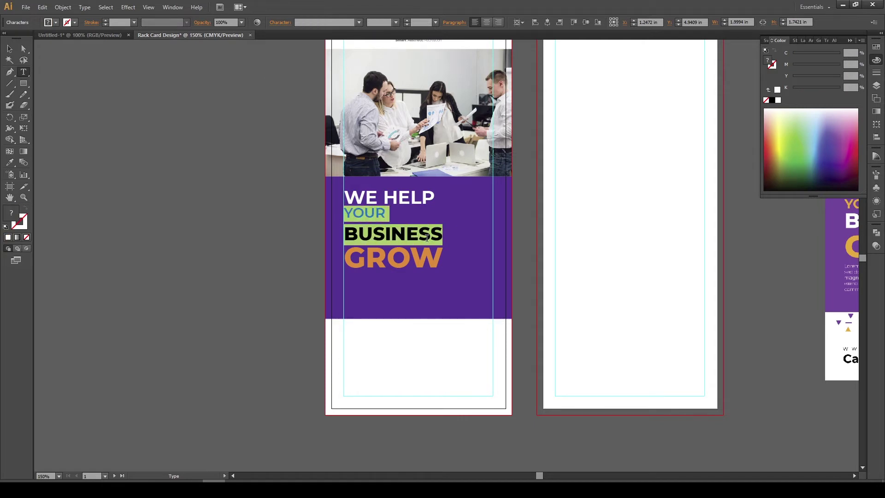
click(451, 237)
drag(451, 237, 343, 236)
click(280, 23)
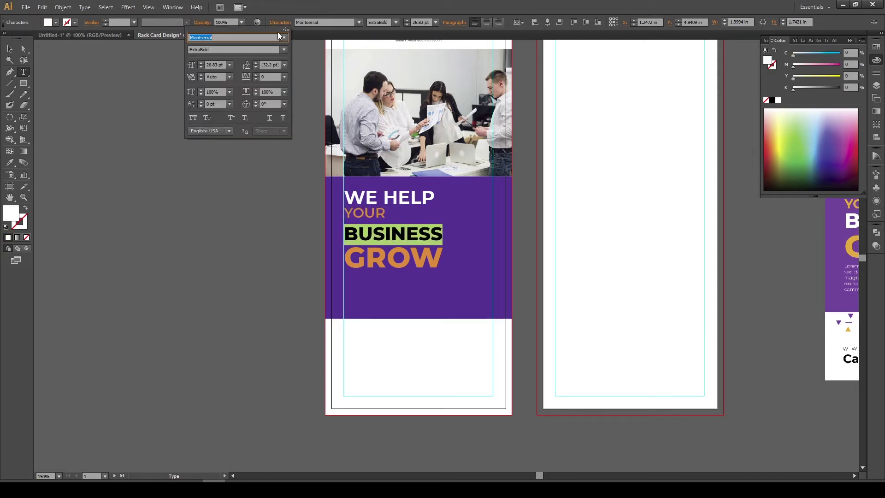
click(271, 66)
key(Down)
key(Down)
key(Down)
key(Down)
key(Down)
key(Down)
key(Up)
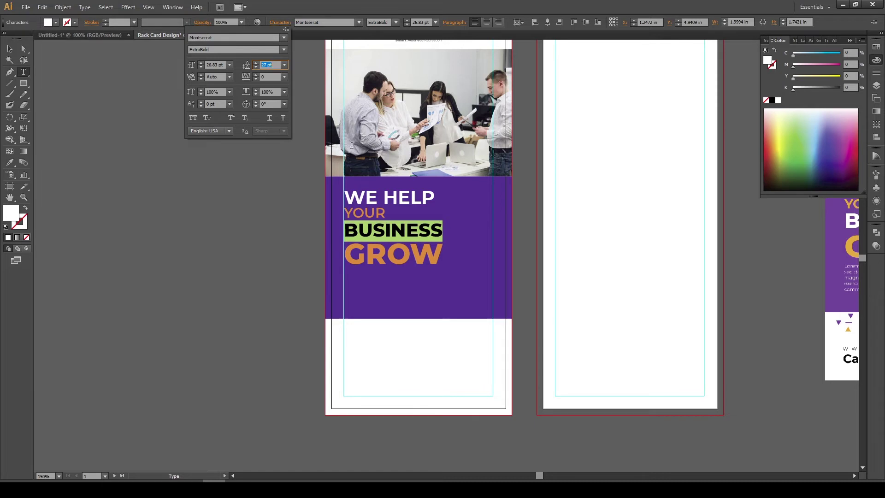
click(433, 197)
Make WE HELP SemiBold
drag(438, 197, 343, 188)
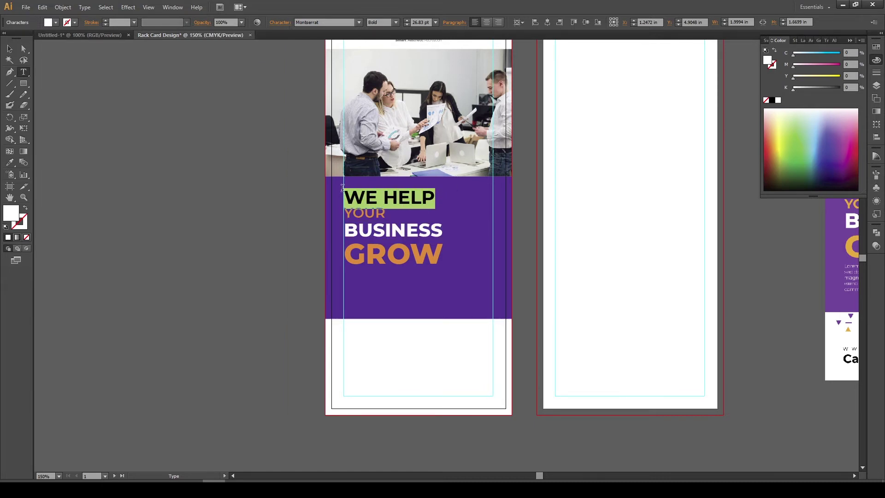
click(395, 23)
click(386, 134)
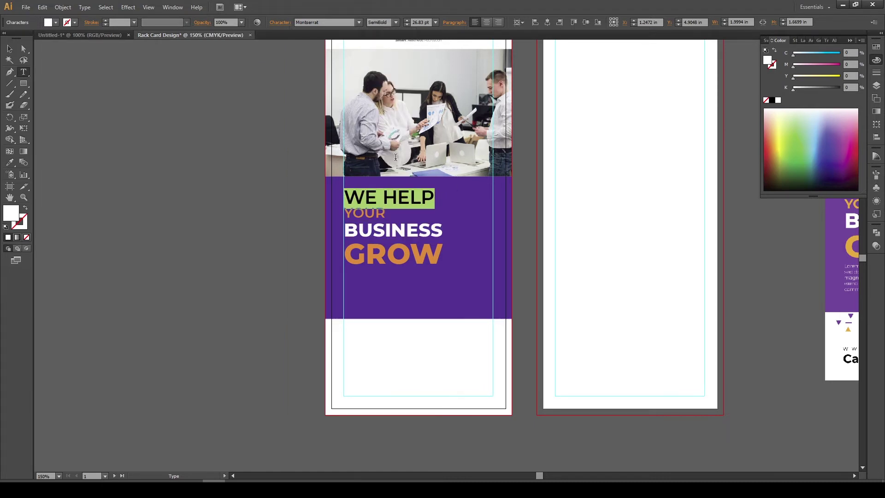
click(440, 198)
drag(441, 198, 342, 189)
click(9, 49)
scroll(267, 225, right, 5)
Enlarge WE HELP to 29 pt
scroll(267, 225, up, 2)
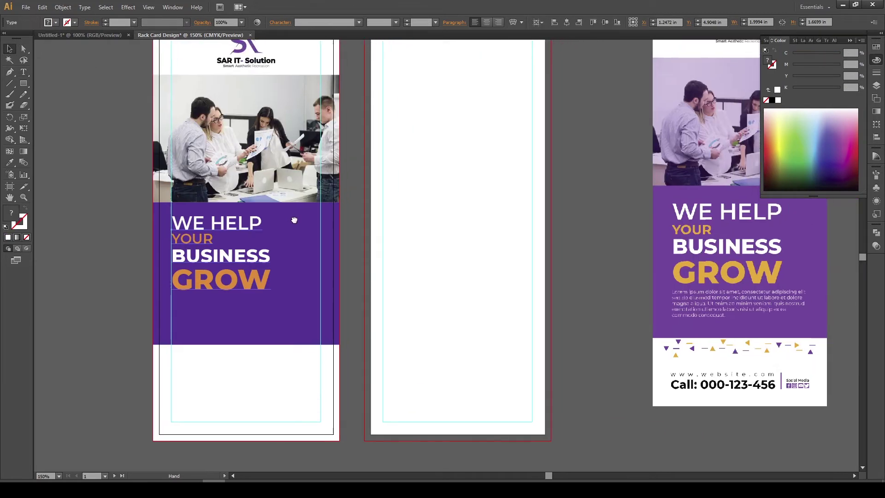
double_click(260, 223)
drag(261, 223, 170, 224)
click(418, 23)
text(29)
key(Return)
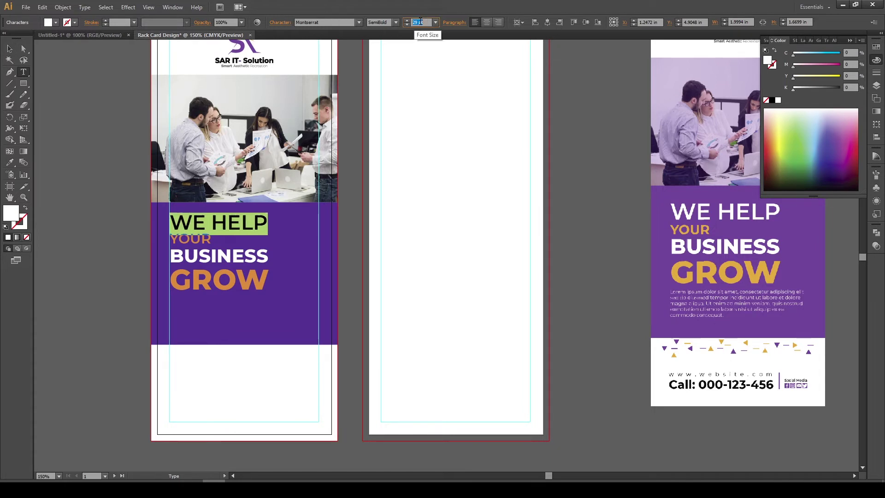
click(246, 225)
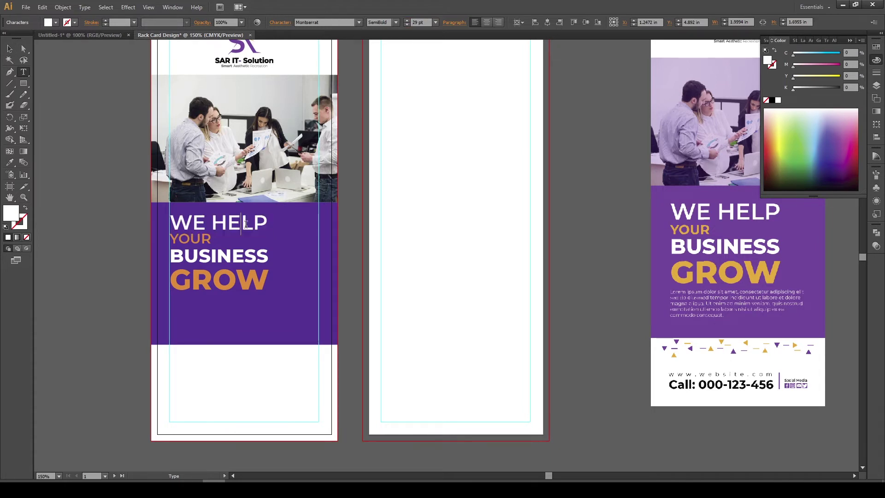
click(8, 46)
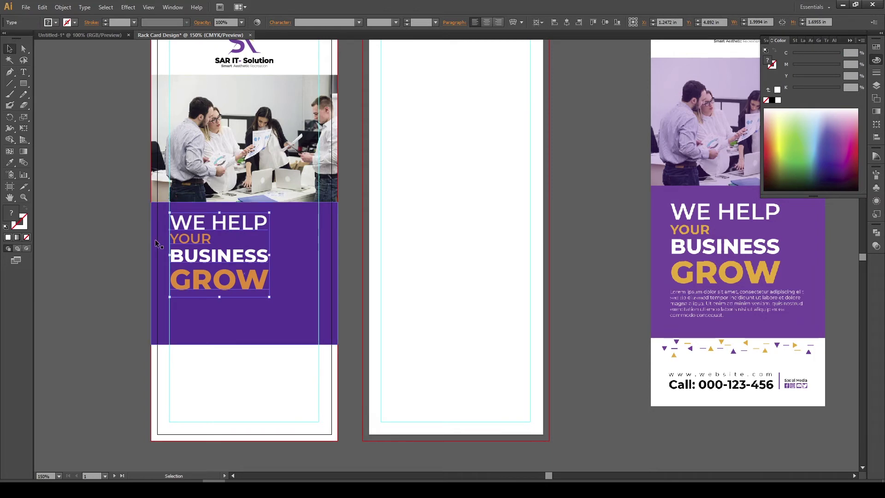
Enlarge the headline frame slightly to about 2.09 x 1.77 in on the band
click(120, 239)
drag(115, 241, 256, 196)
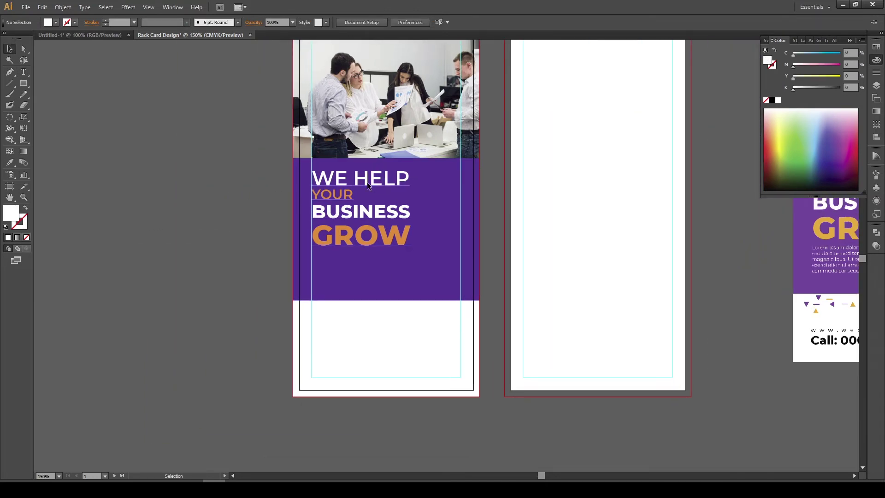
scroll(272, 209, down, 2)
scroll(304, 223, up, 2)
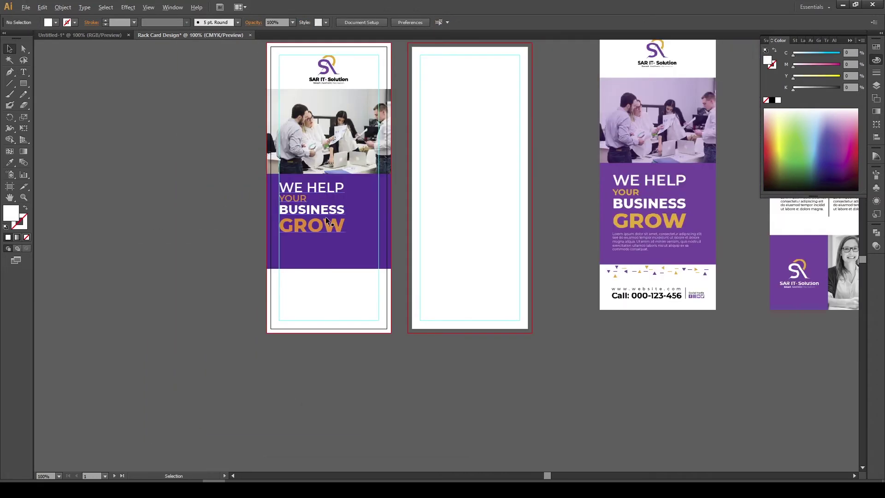
click(327, 214)
drag(355, 247, 360, 250)
click(192, 221)
Drag the lorem ipsum text frame from Untitled-1 into the rack card document
scroll(206, 199, left, 5)
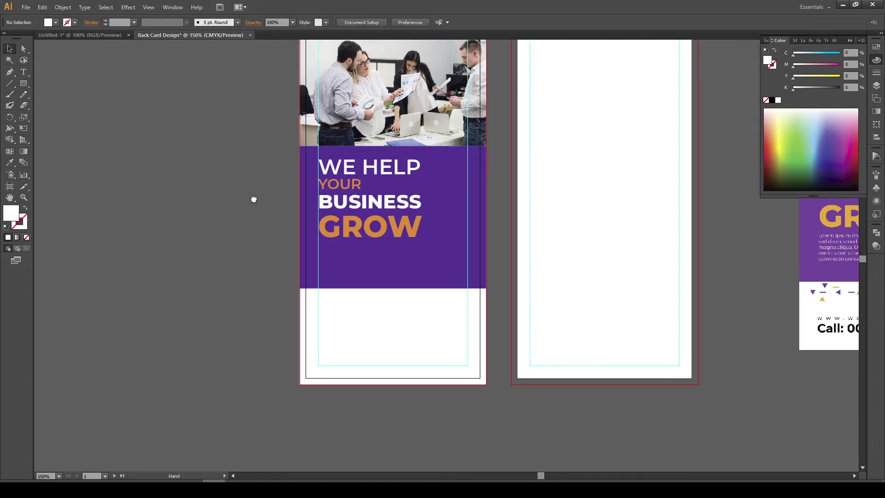
click(80, 35)
drag(513, 266, 401, 301)
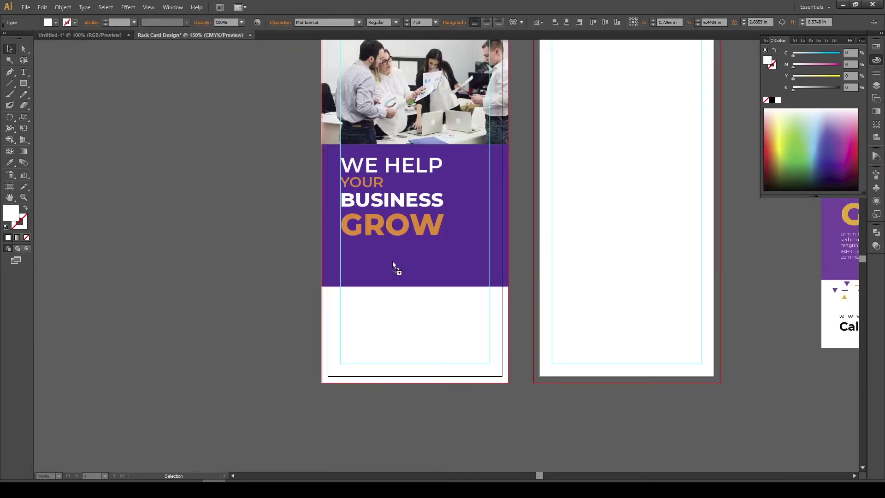
Place the Lorem ipsum text below the headline on the purple band and select all of it
scroll(392, 262, up, 2)
drag(393, 263, 367, 244)
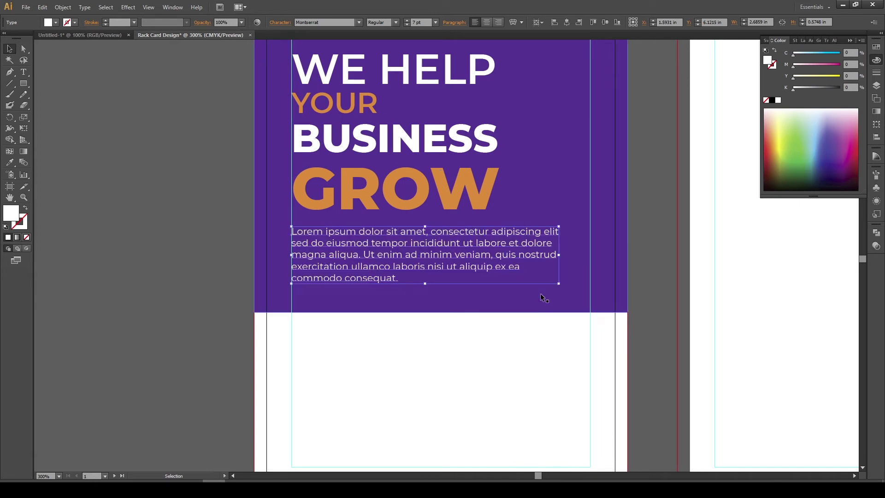
double_click(513, 271)
triple_click(513, 270)
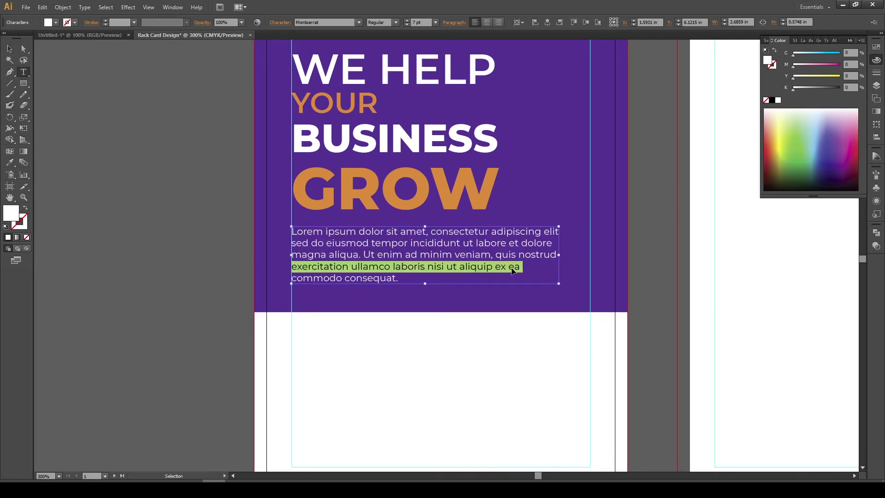
key(ctrl+a)
scroll(422, 22, up, 1)
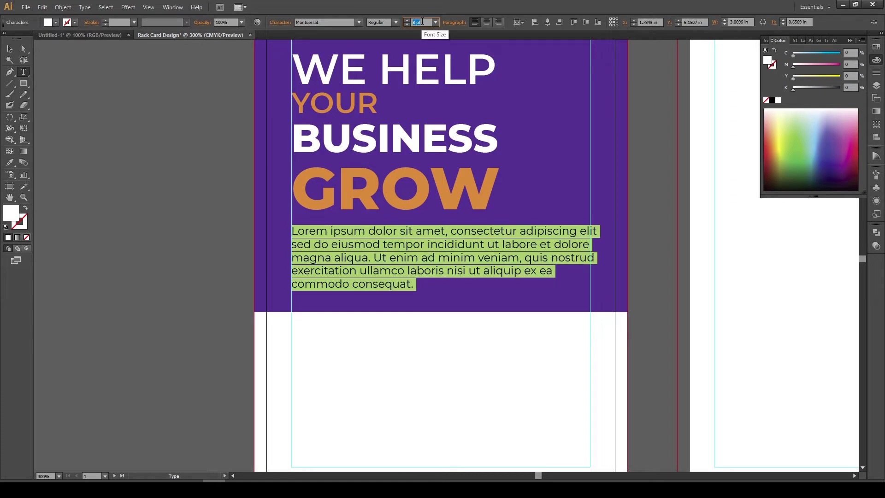
click(9, 49)
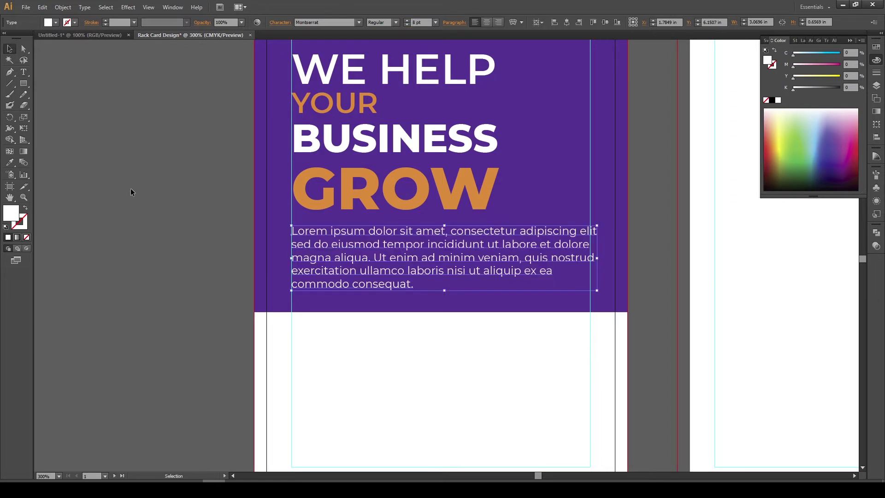
Narrow the body text frame to about 3 in wide
click(132, 192)
drag(440, 230, 421, 223)
click(527, 240)
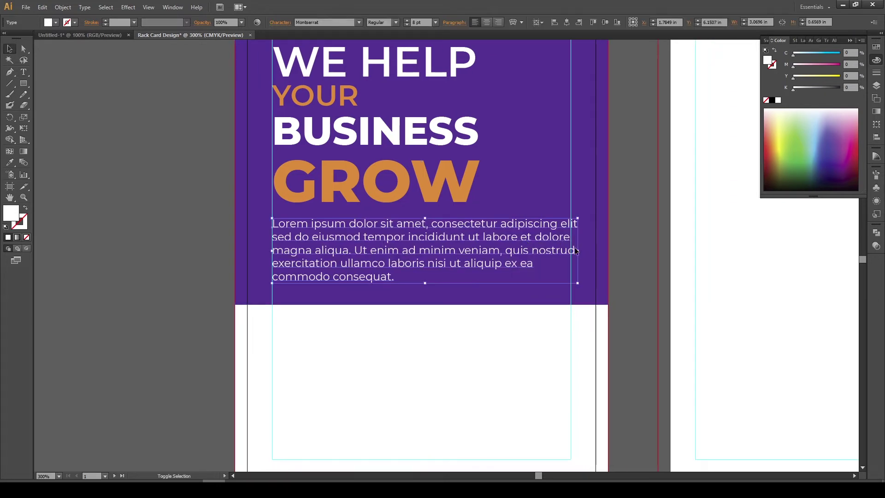
drag(579, 250, 572, 251)
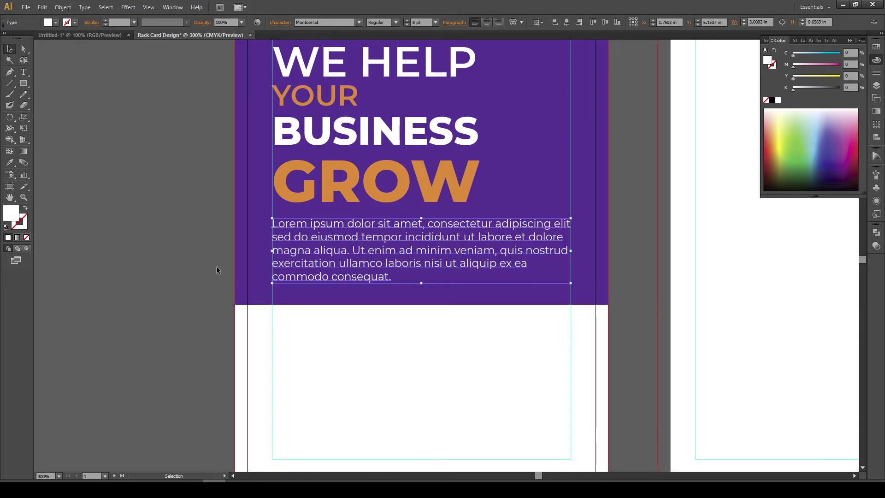
click(195, 250)
key(ctrl+minus)
Review the headline and body text placement with the photo above the band in view
click(352, 308)
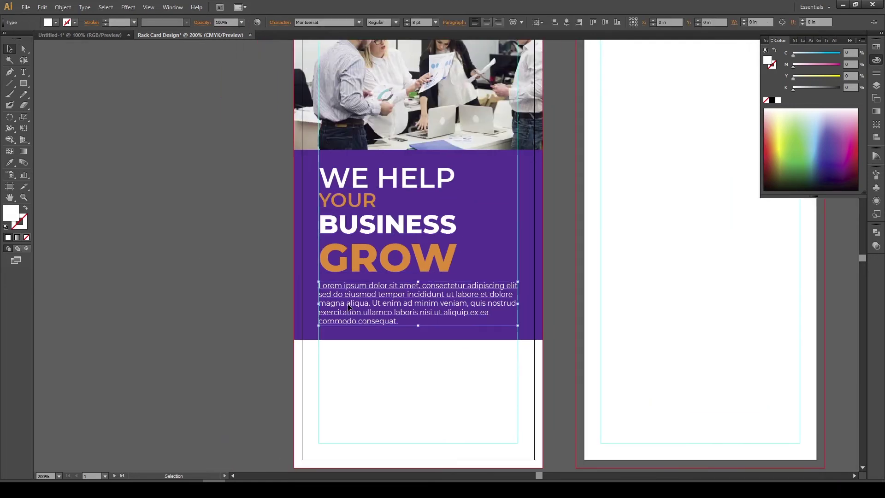
click(236, 283)
click(350, 300)
click(291, 295)
key(space)
drag(337, 262, 360, 275)
click(393, 189)
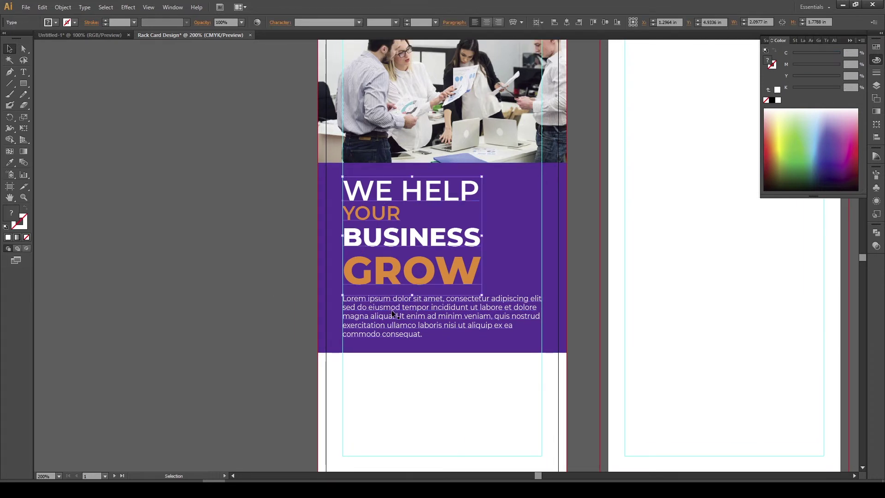
click(275, 196)
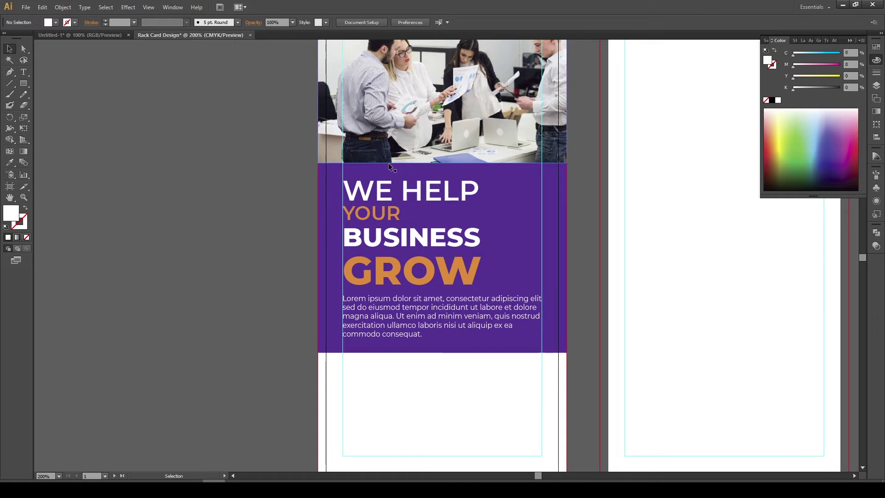
Fine-tune the gap between headline and body text with small vertical nudges
click(382, 338)
drag(382, 338, 382, 340)
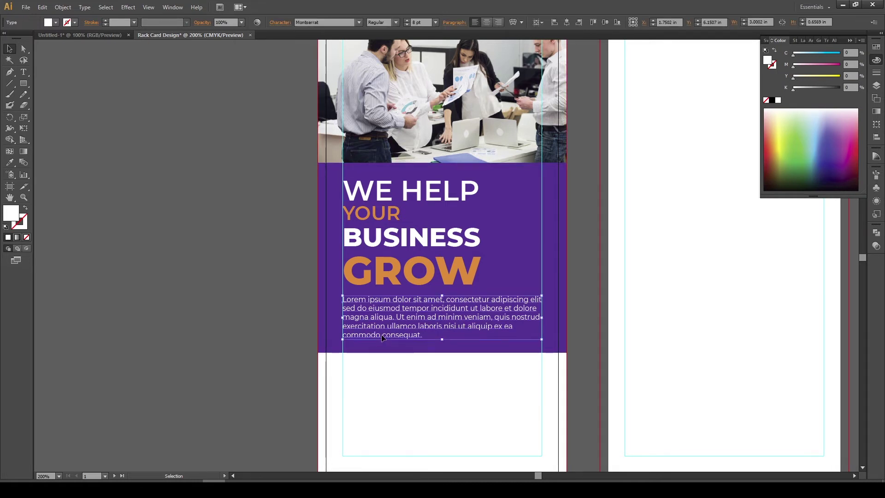
click(409, 271)
drag(410, 272, 409, 274)
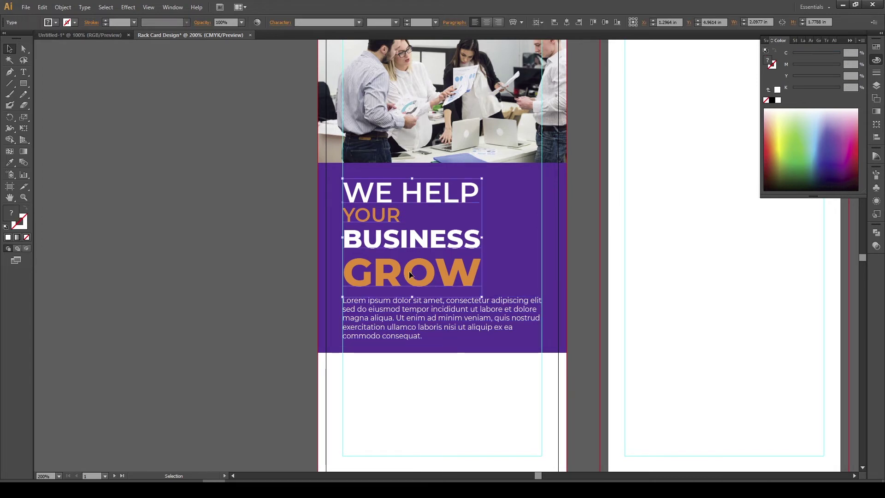
click(328, 288)
click(383, 309)
drag(384, 311, 384, 311)
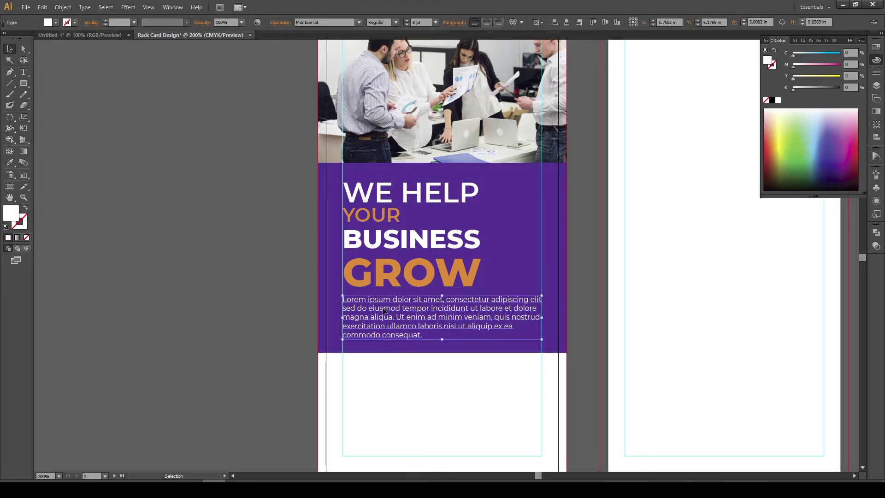
click(292, 315)
scroll(364, 287, down, 2)
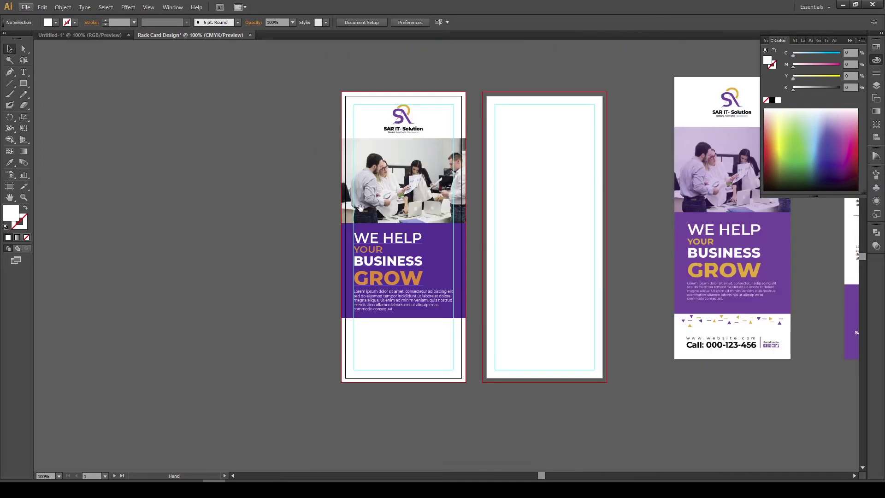
drag(356, 194, 369, 135)
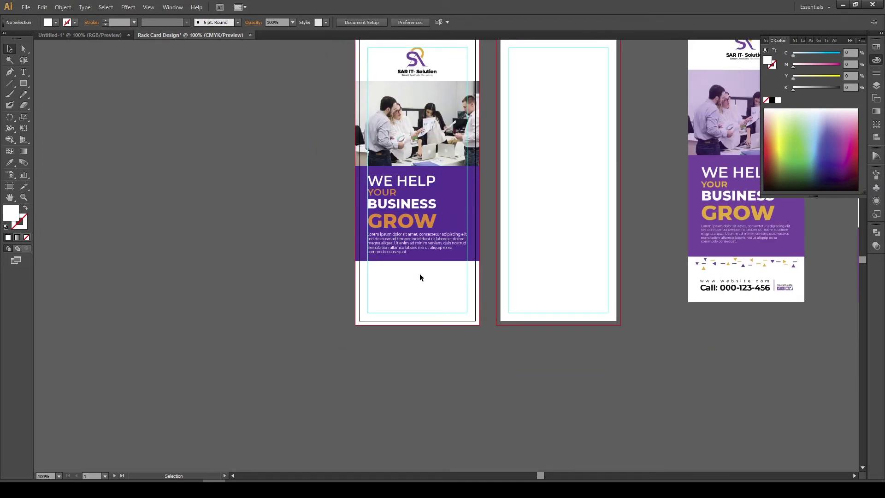
scroll(412, 273, up, 2)
drag(411, 275, 391, 383)
drag(379, 313, 373, 266)
scroll(369, 277, down, 4)
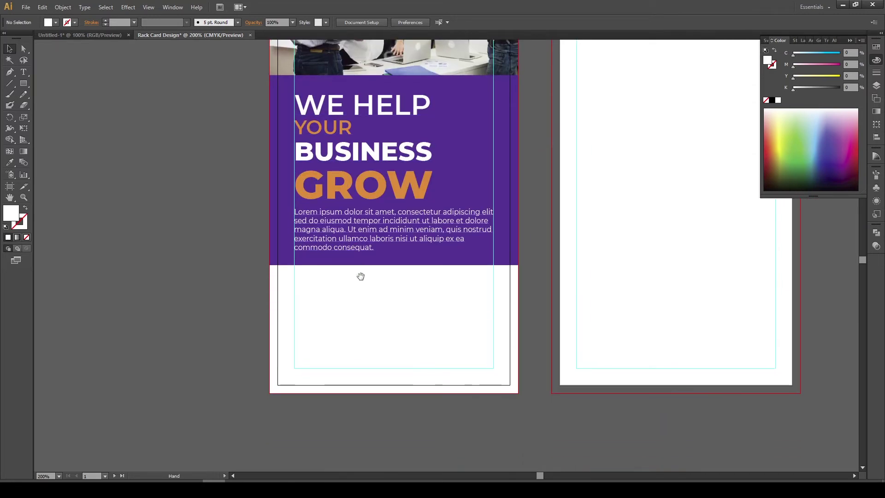
scroll(360, 327, down, 1)
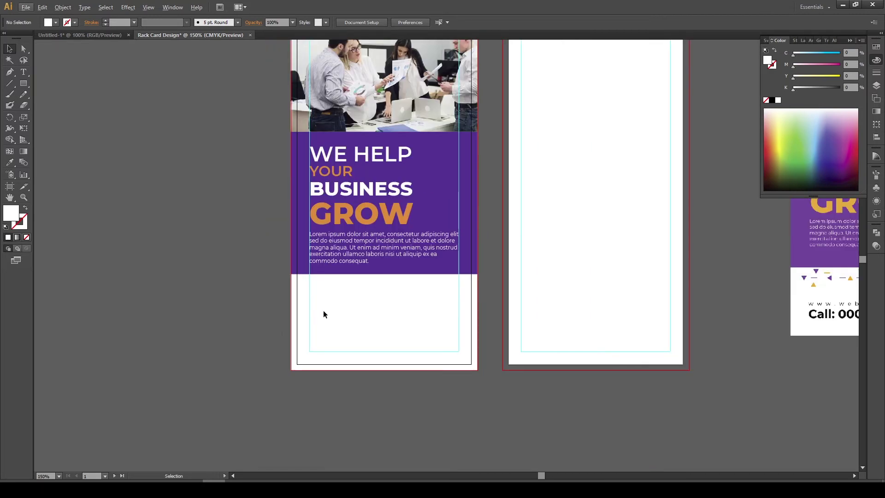
drag(229, 179, 173, 163)
key(t)
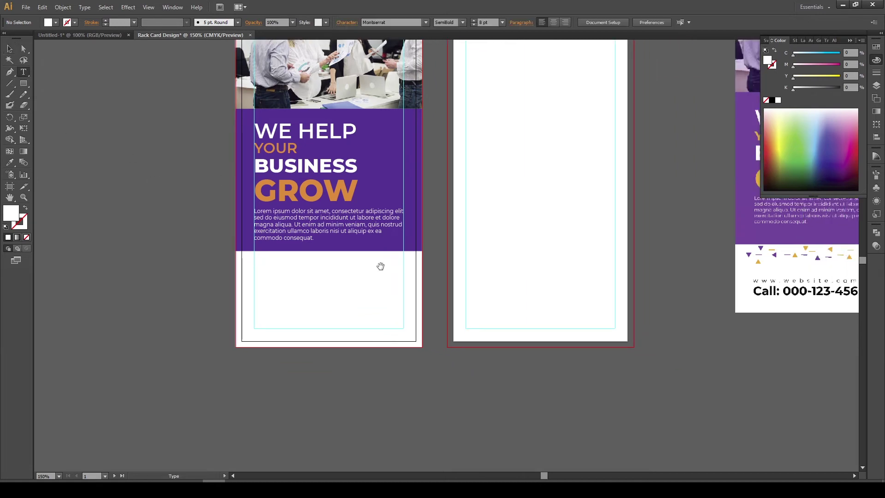
scroll(379, 264, down, 3)
Add a 'Call:' line with a placeholder phone number and scale it onto the card
click(450, 326)
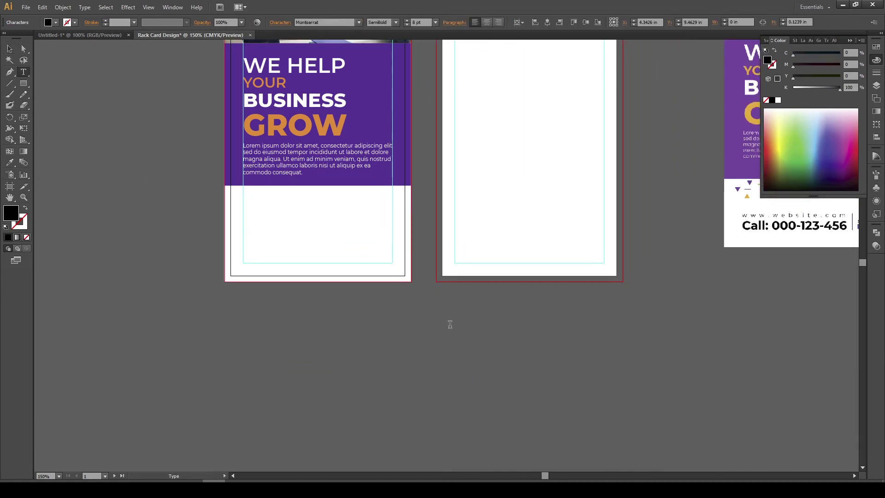
text(Call: 000-123-456-789)
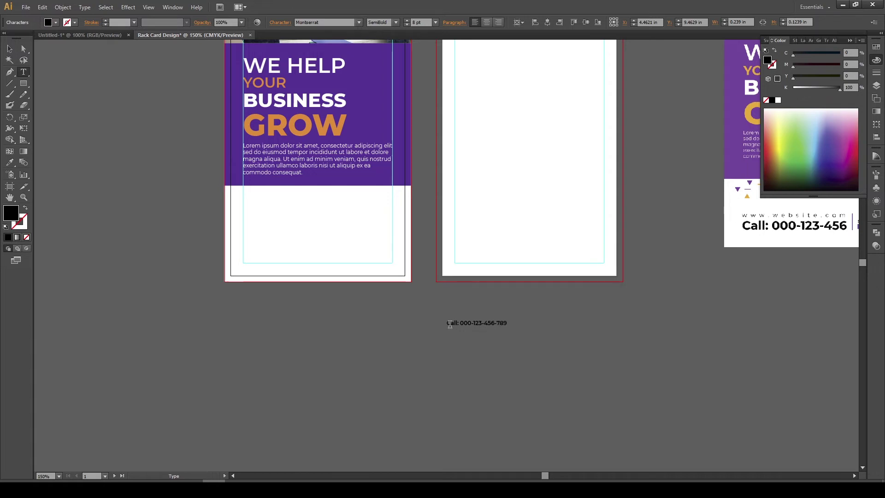
click(9, 48)
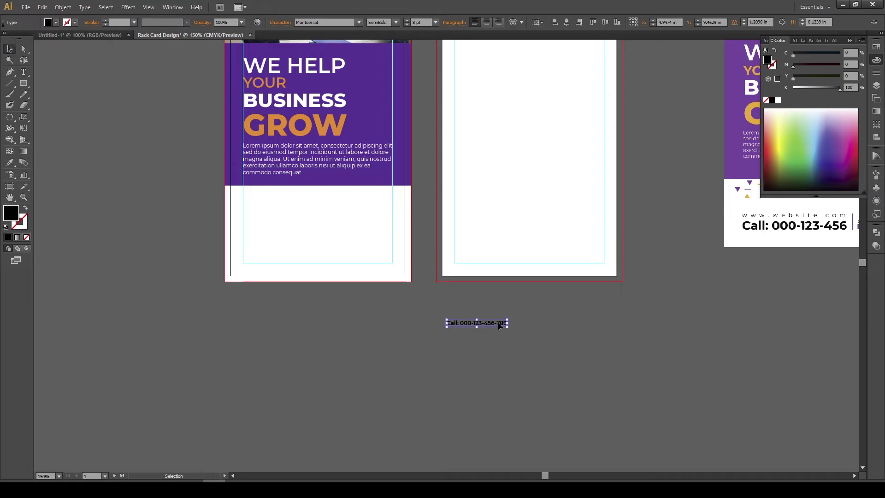
drag(512, 324, 356, 255)
key(ctrl+equal)
key(ctrl+equal)
key(ctrl+equal)
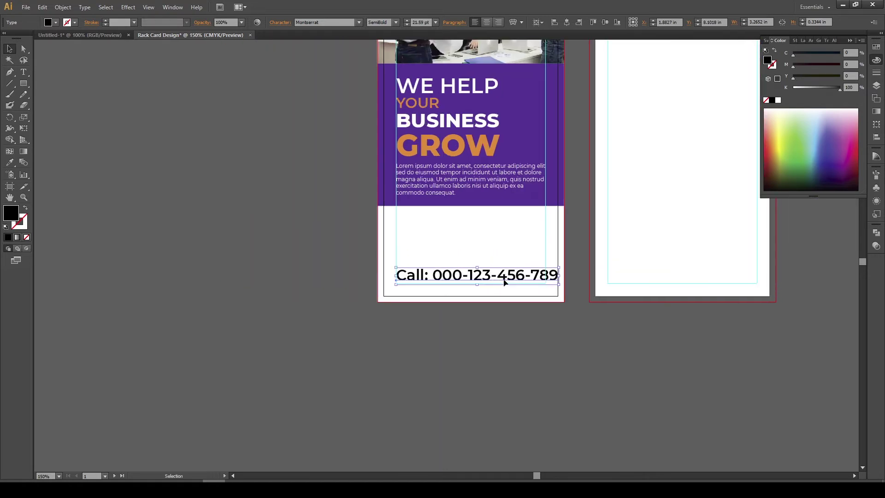
drag(648, 273, 426, 250)
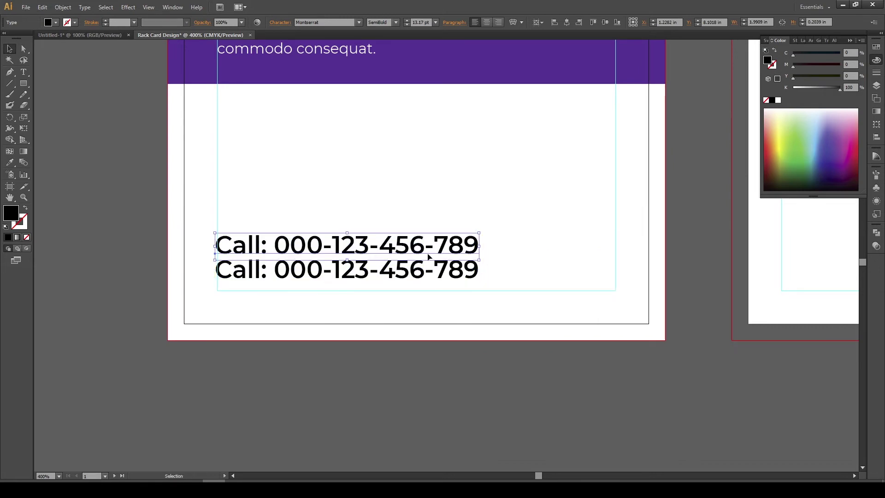
shift+click(476, 263)
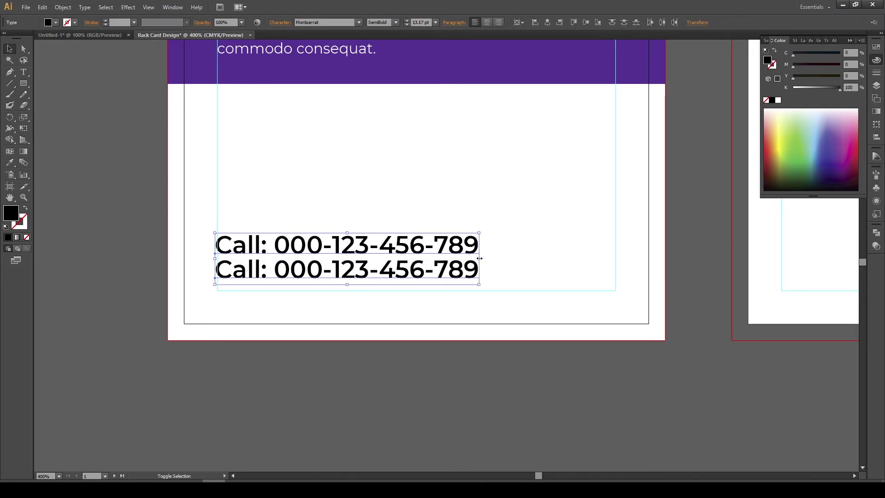
drag(480, 259, 466, 259)
double_click(381, 249)
triple_click(381, 248)
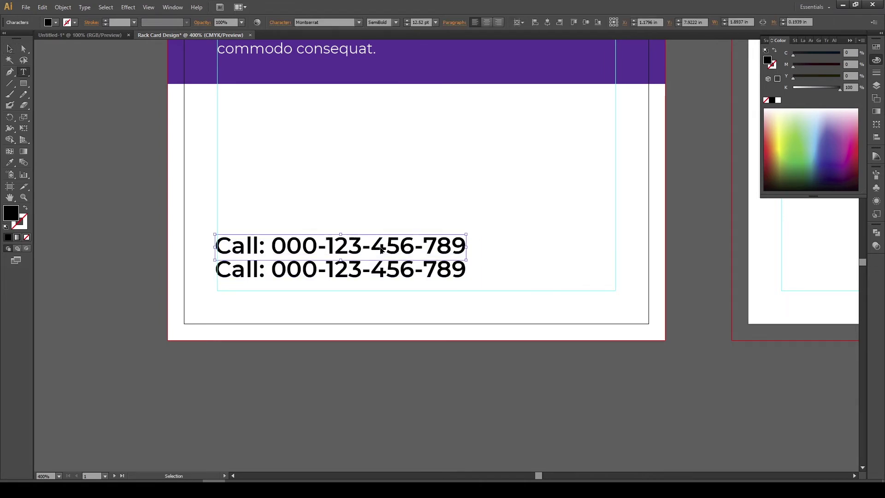
text(www)
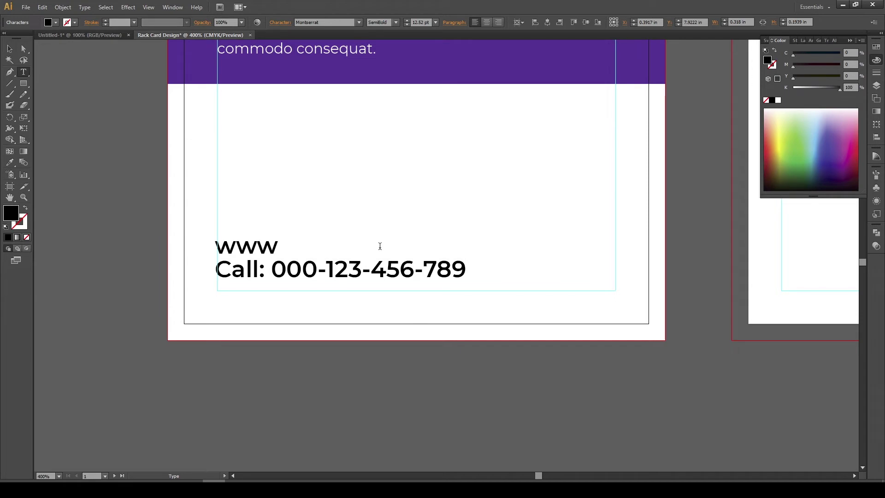
text(.website)
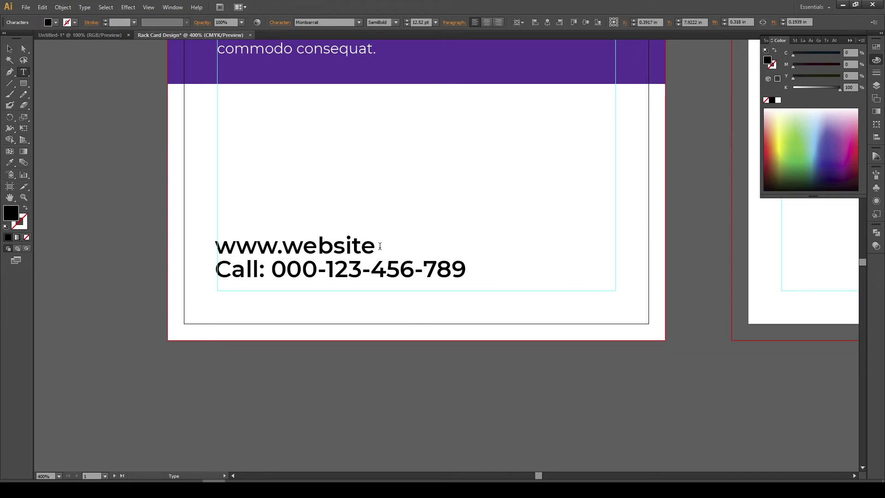
text(.co)
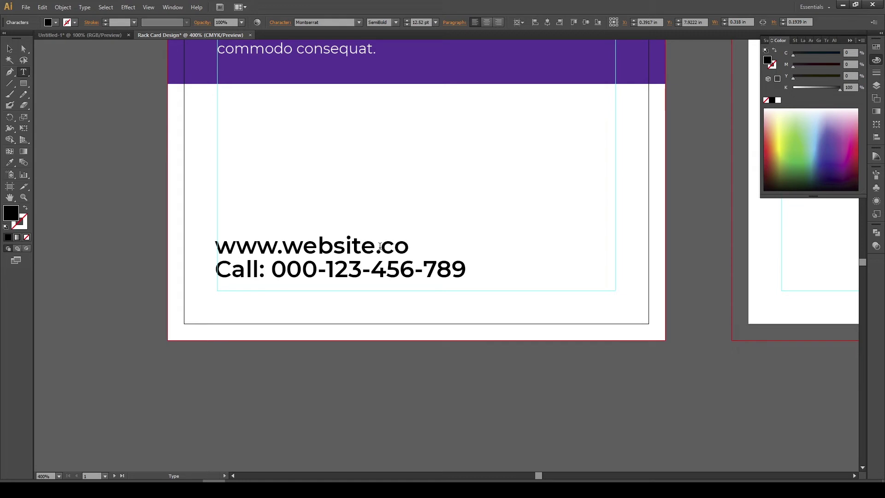
text(m)
Set the website line to Montserrat Regular at 7 pt
click(9, 48)
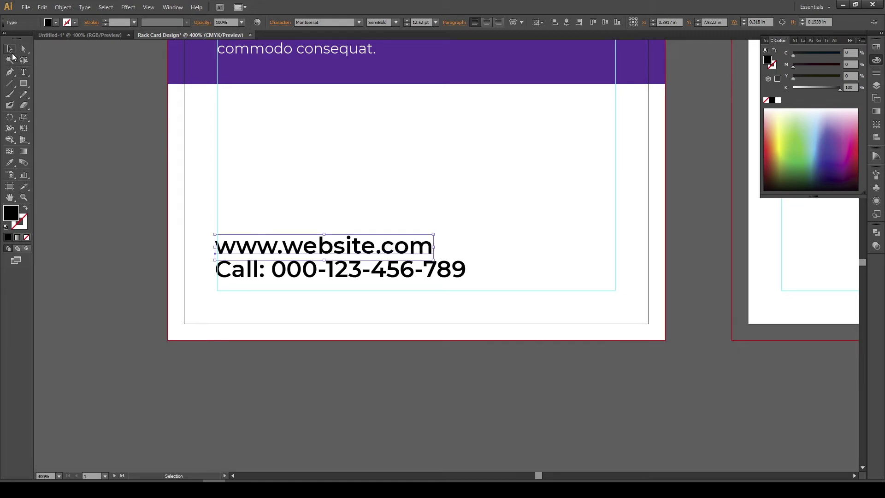
click(395, 22)
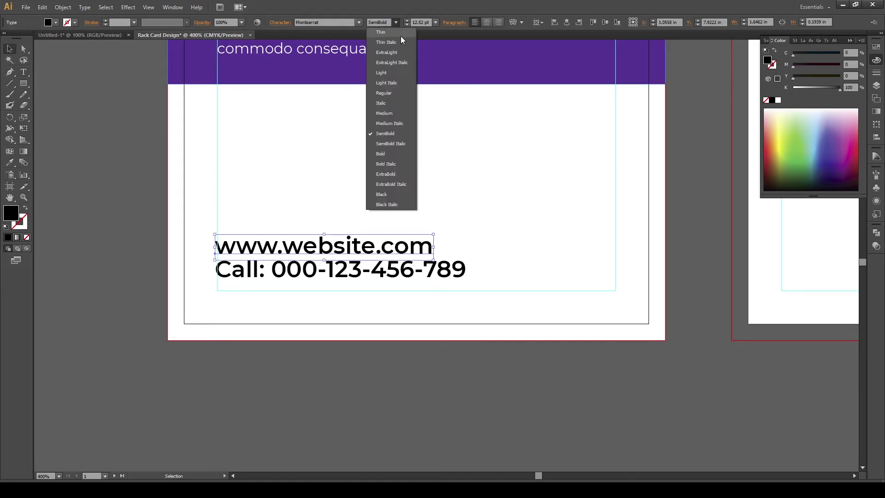
click(389, 91)
text(7)
key(Return)
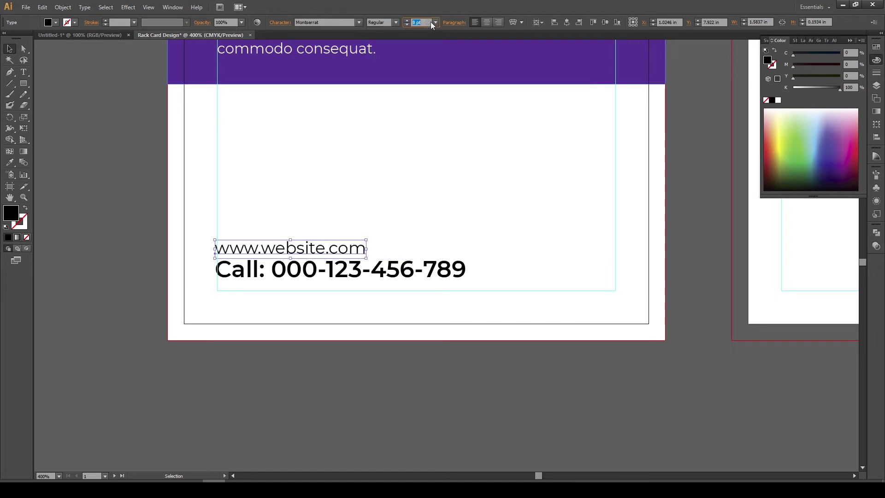
Nudge the website line slightly right and set its tracking to 200 in the Character panel
scroll(355, 150, down, 1)
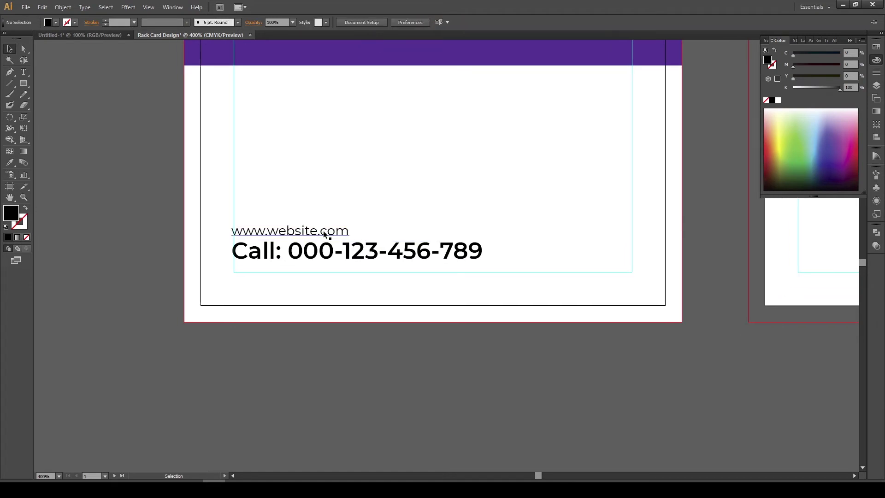
drag(323, 236, 326, 237)
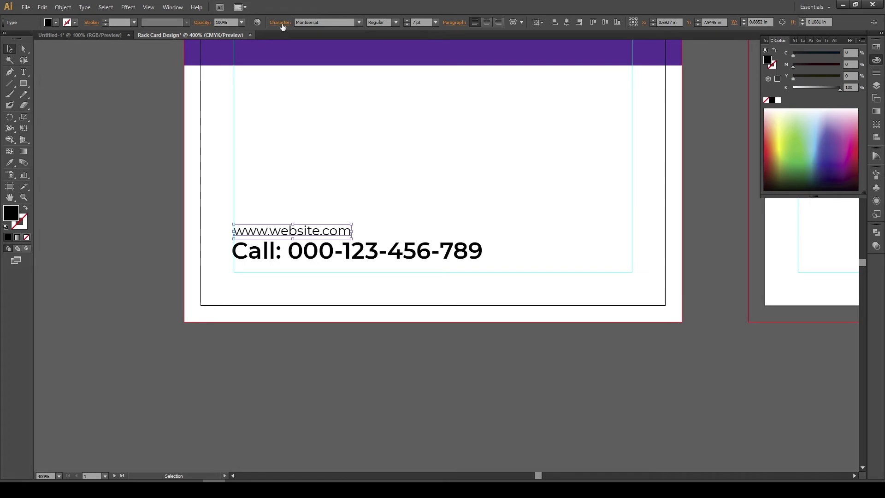
click(280, 22)
scroll(270, 76, up, 3)
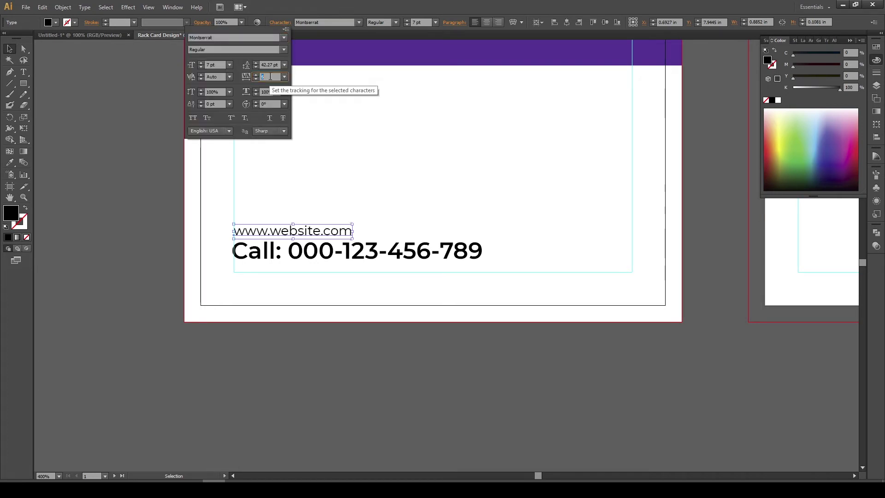
scroll(271, 77, up, 2)
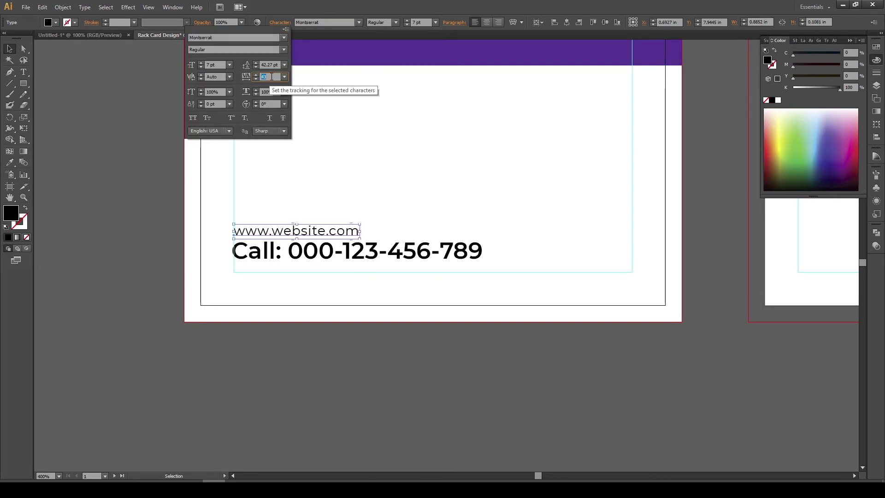
click(285, 77)
click(294, 223)
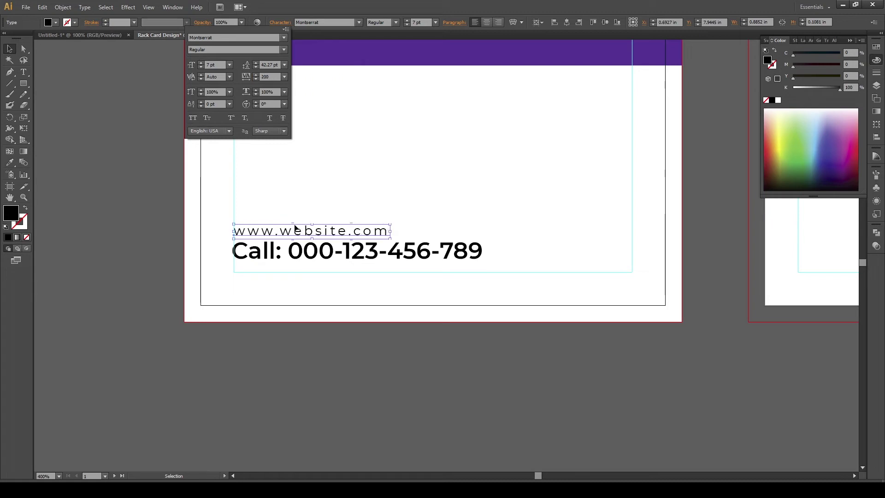
click(328, 235)
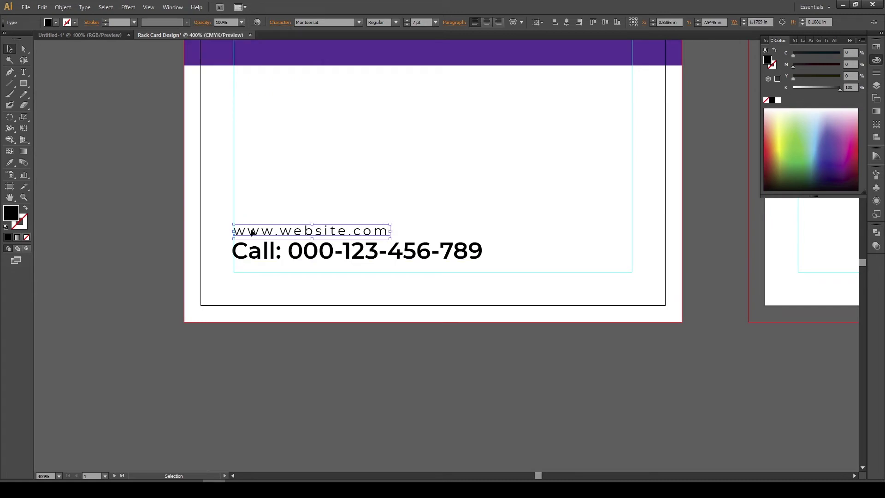
key(t)
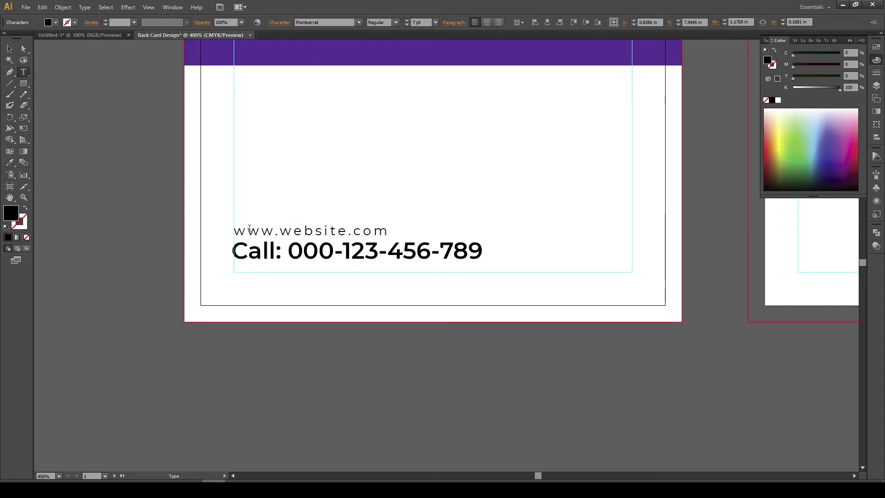
click(249, 230)
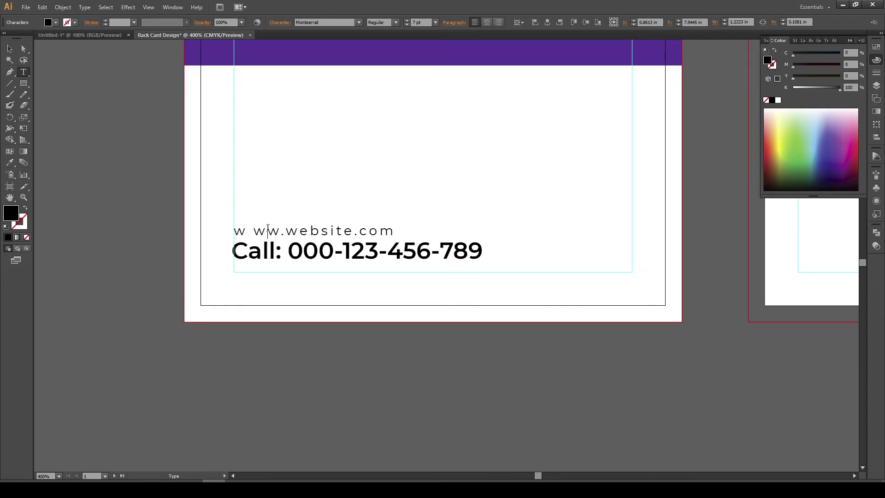
click(288, 229)
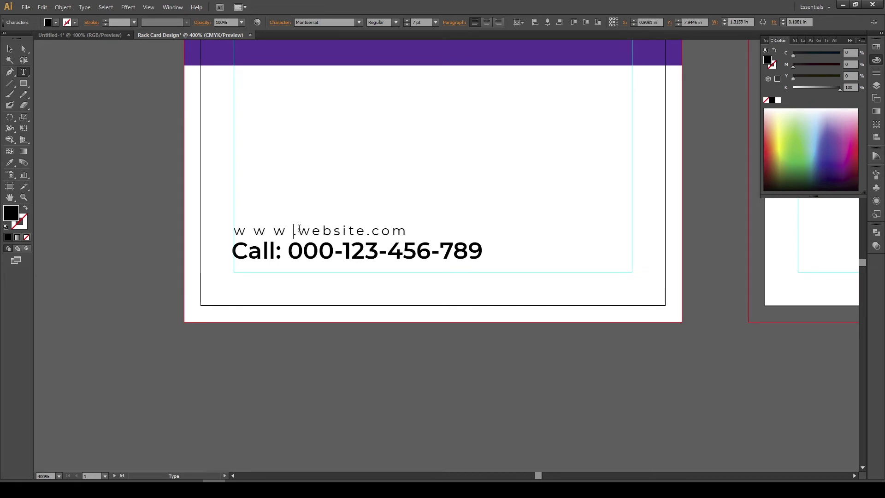
click(298, 229)
click(333, 229)
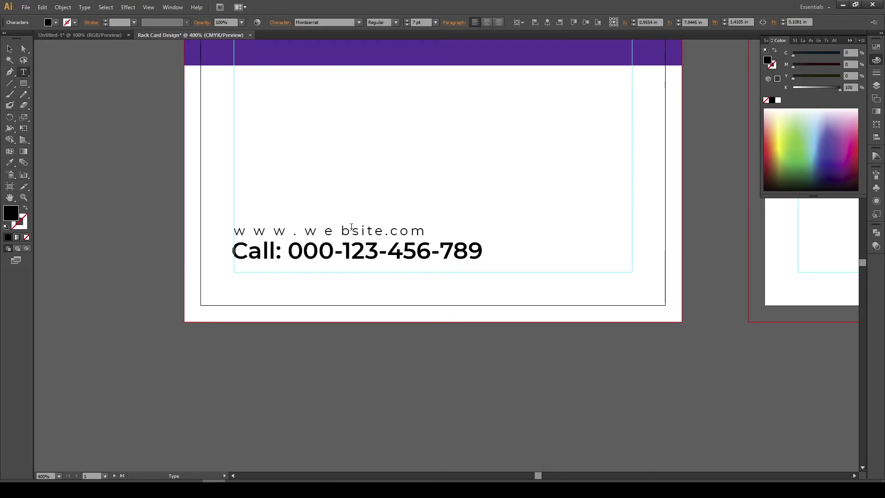
click(353, 229)
click(367, 229)
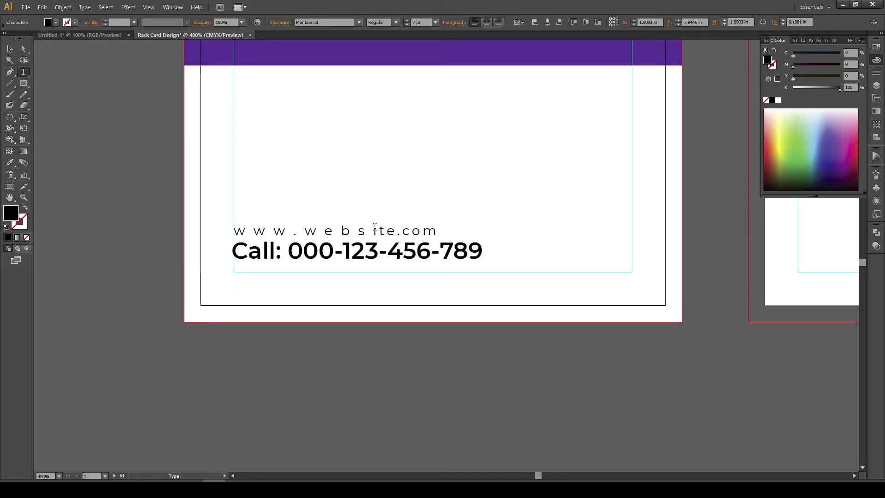
click(381, 229)
click(395, 230)
click(407, 231)
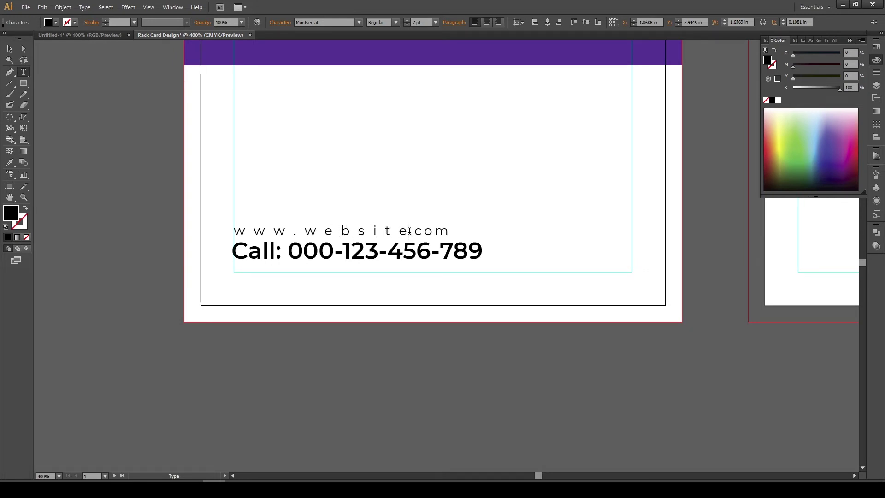
click(421, 231)
click(453, 231)
click(9, 48)
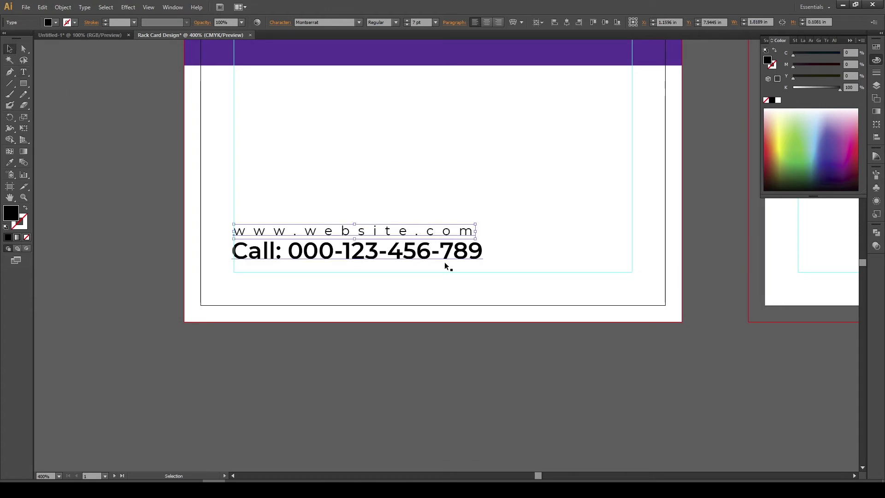
Select the website and Call lines together and shift them slightly right
click(307, 223)
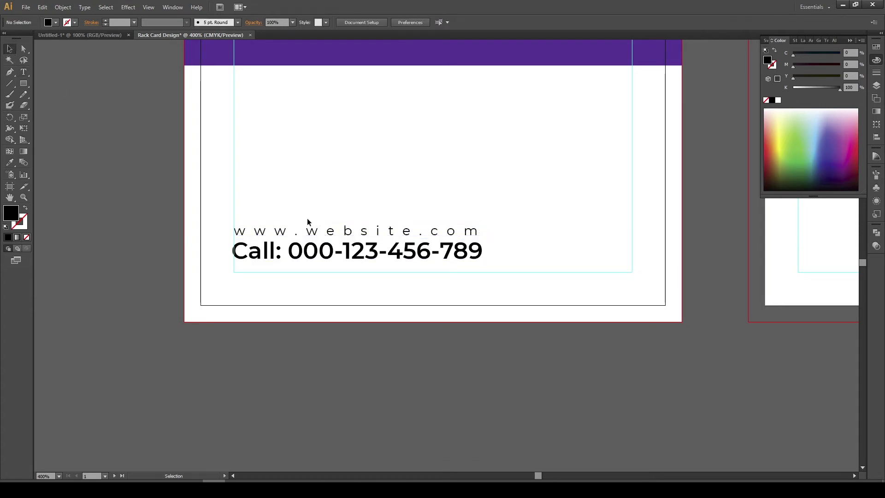
drag(288, 205, 250, 236)
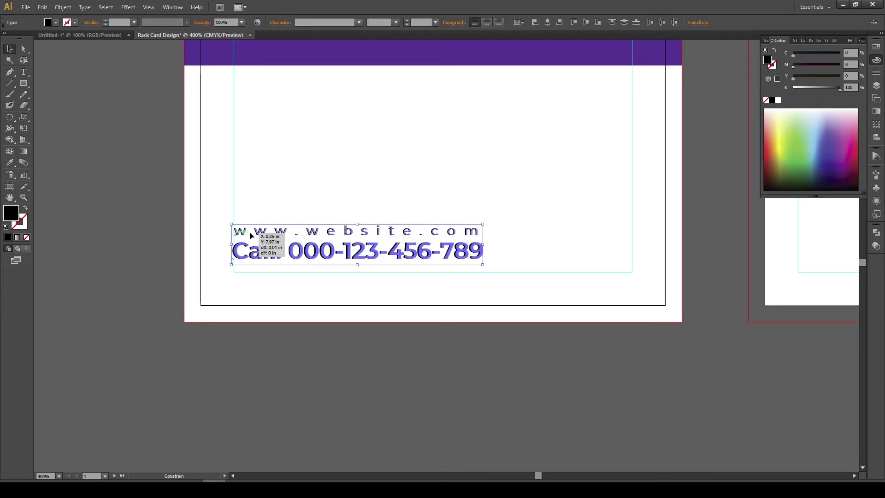
drag(251, 201, 337, 244)
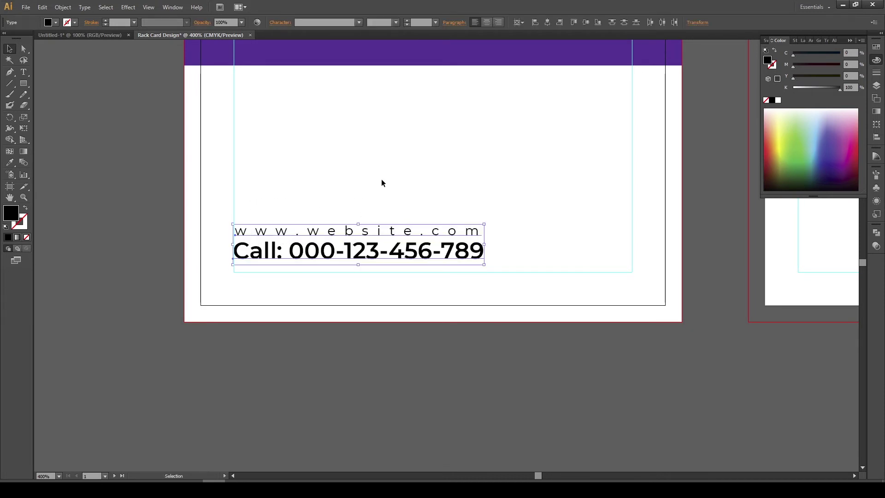
click(381, 180)
scroll(381, 180, down, 1)
drag(380, 181, 379, 208)
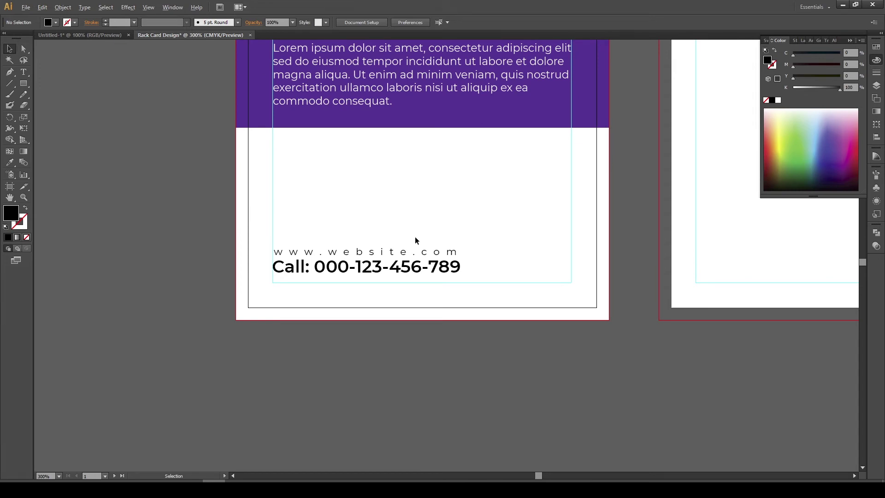
Draw a vertical line right of the Call line and give it a black stroke
key(alt)
click(16, 82)
drag(469, 246, 469, 279)
click(10, 49)
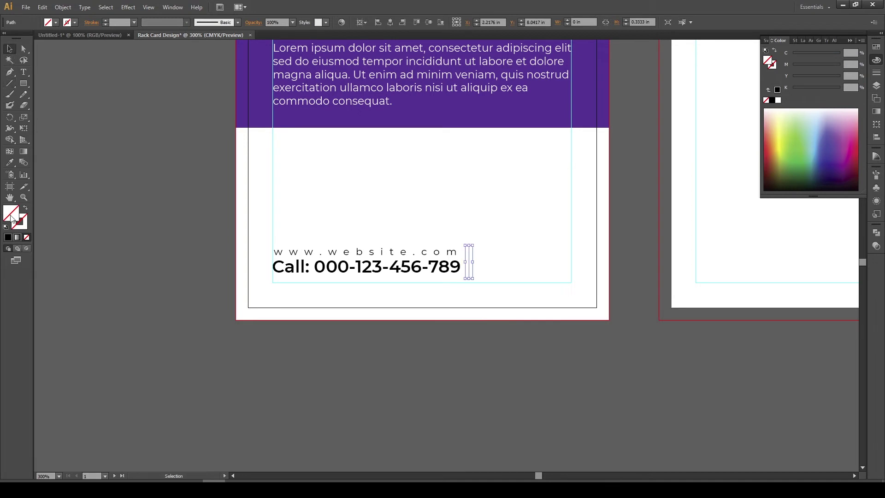
click(8, 237)
scroll(471, 289, up, 2)
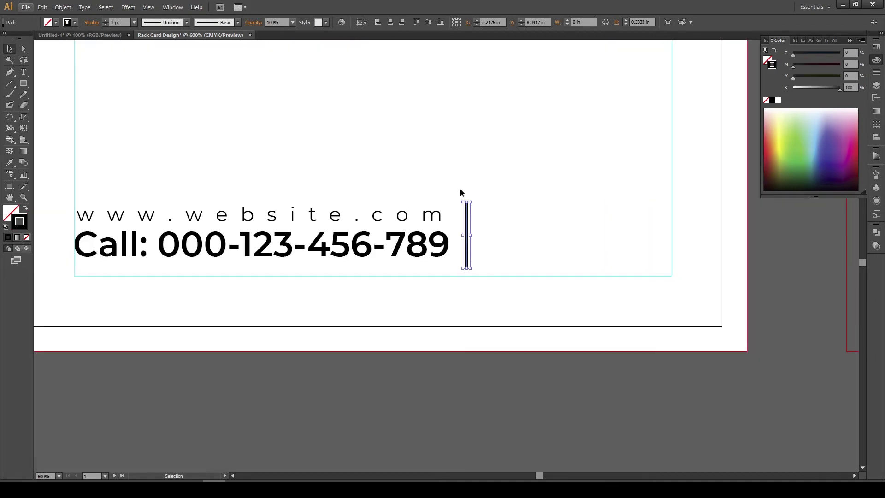
scroll(472, 212, up, 2)
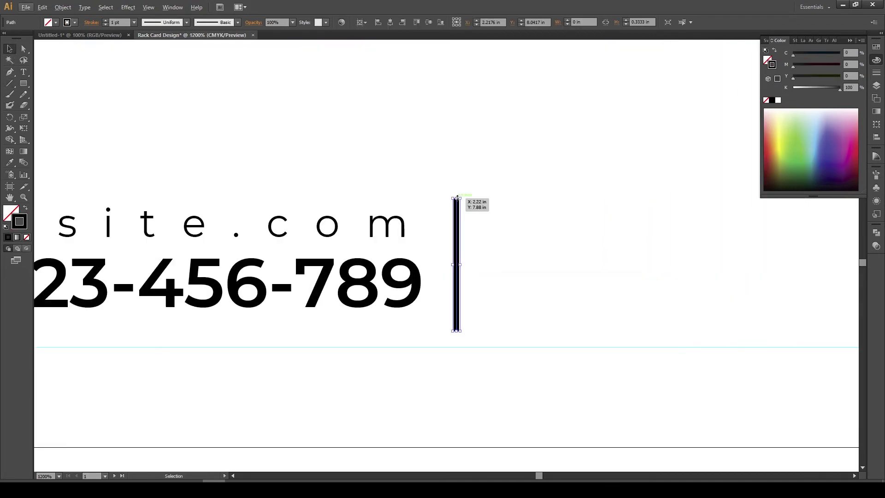
click(450, 194)
scroll(482, 243, down, 1)
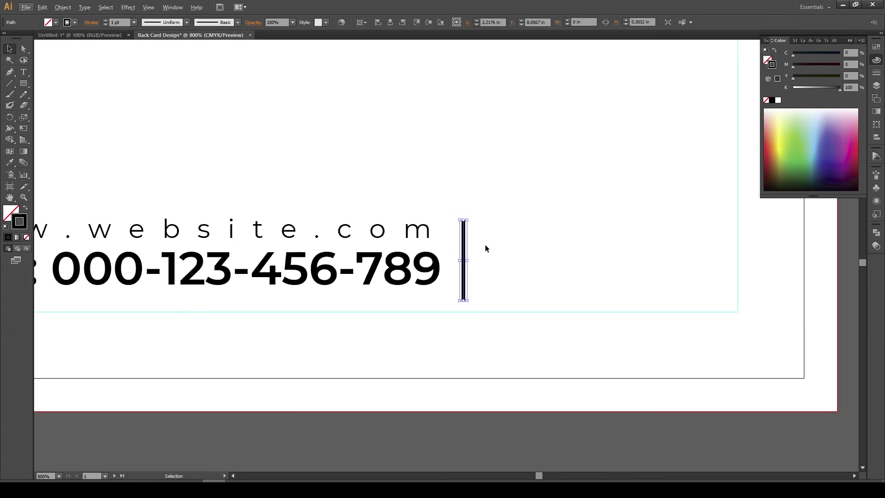
Take the Social Media label and icons from Untitled-1 into the rack card
click(92, 35)
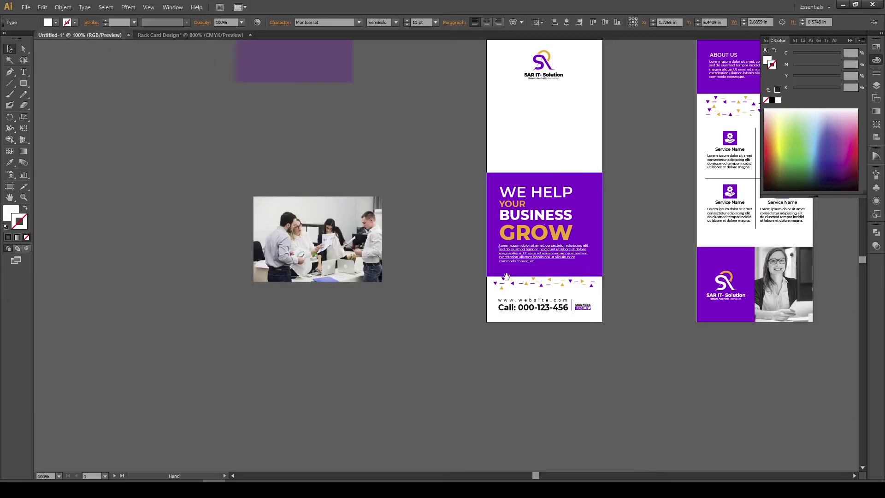
click(493, 258)
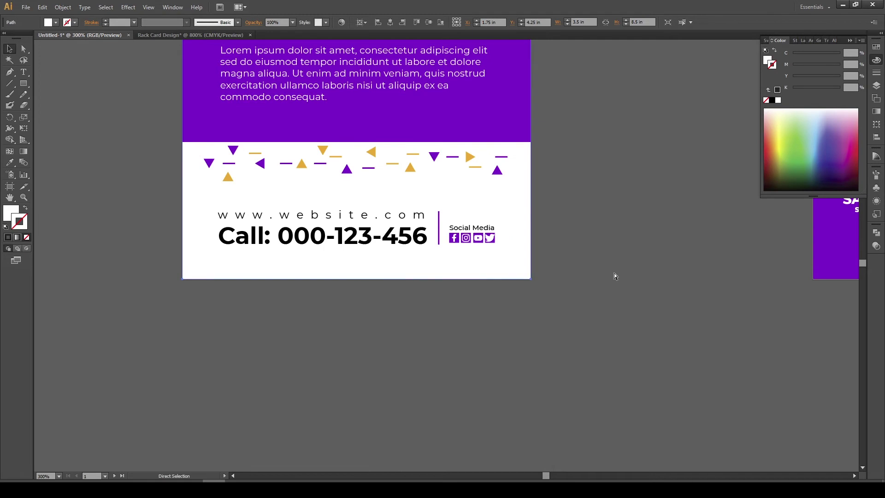
drag(462, 230, 532, 262)
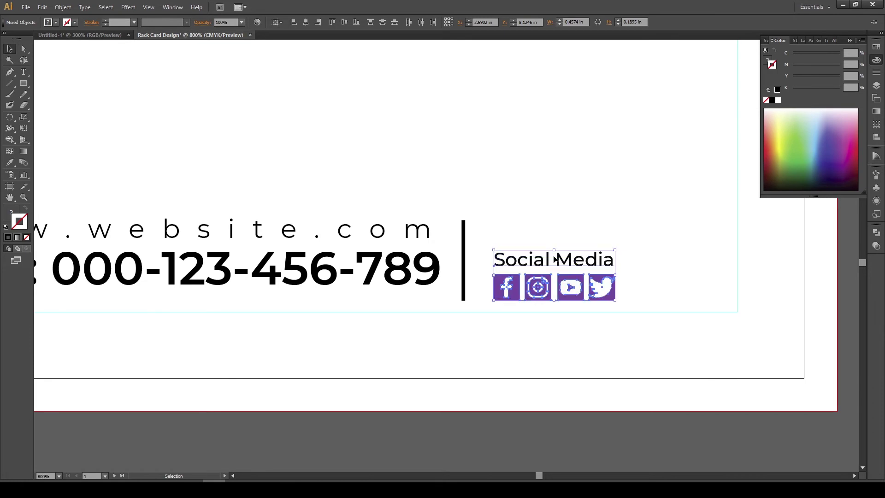
click(550, 248)
click(554, 281)
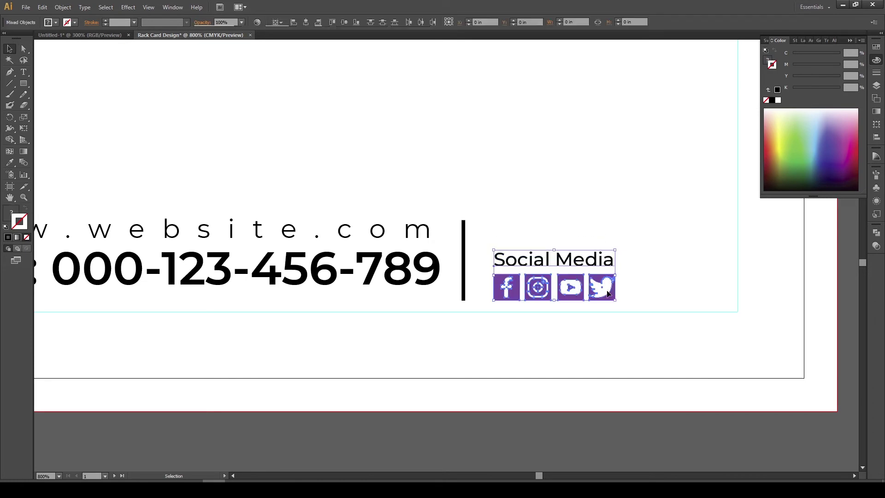
Position the Social Media group beside the divider line
click(668, 282)
scroll(669, 281, down, 3)
drag(668, 281, 606, 271)
scroll(535, 297, up, 2)
click(611, 276)
click(594, 229)
drag(561, 237, 667, 284)
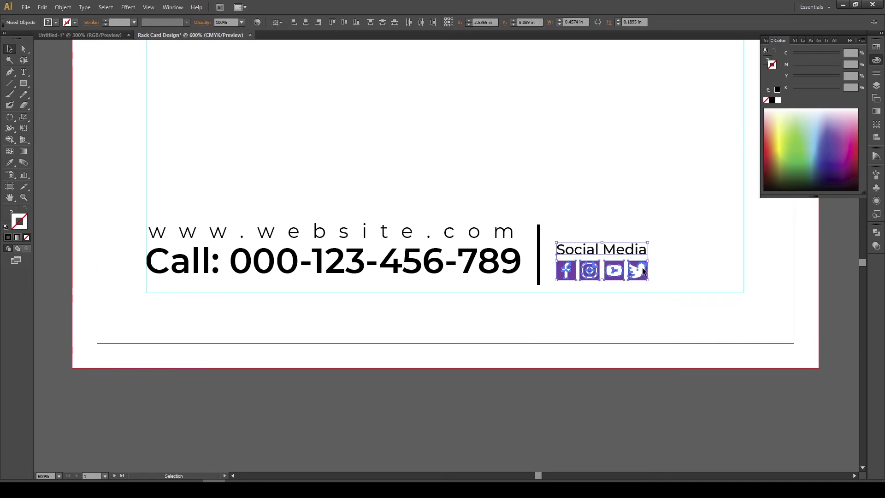
click(686, 269)
scroll(686, 269, down, 1)
scroll(502, 311, down, 1)
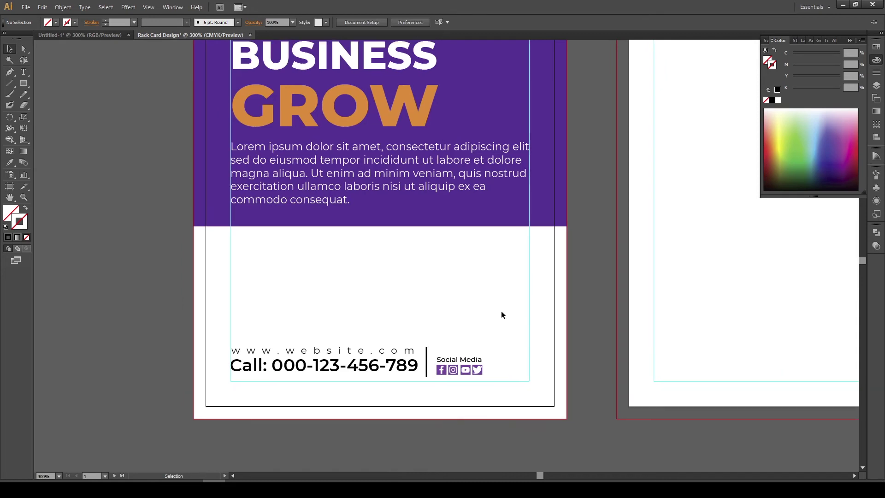
Select and zoom in on the triangle pattern group in Untitled-1 to inspect it
scroll(499, 311, down, 1)
click(81, 34)
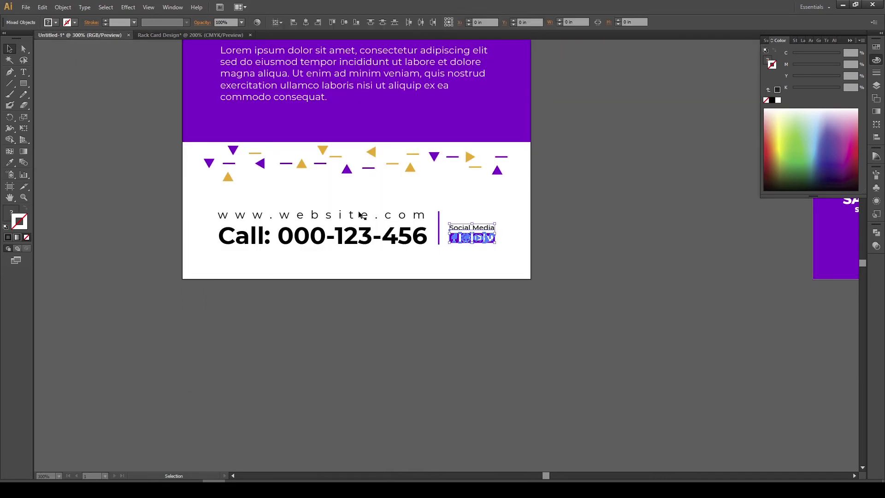
click(347, 170)
key(ctrl+g)
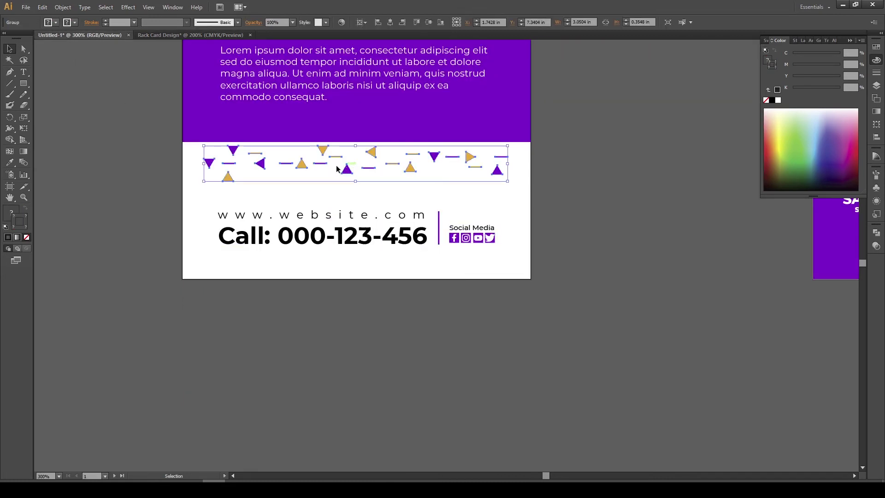
key(ctrl+=)
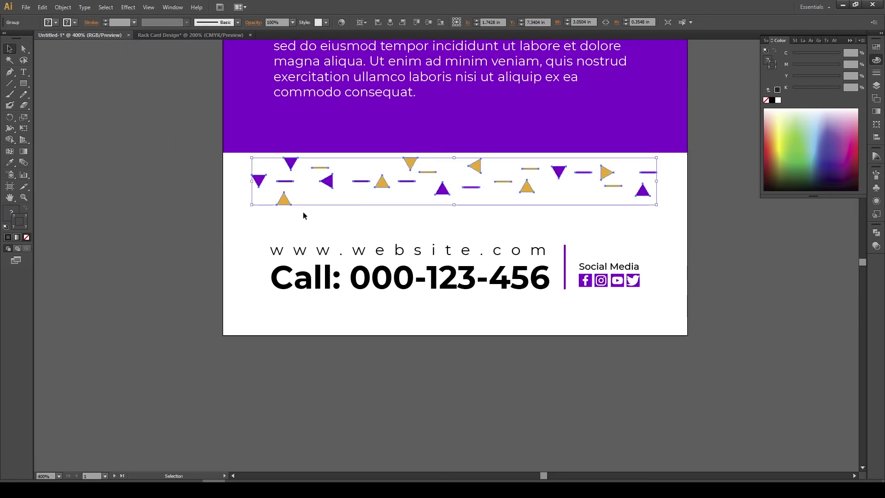
click(268, 217)
Open the Polygon dialog from the Rectangle flyout and select the sides value for editing
click(26, 86)
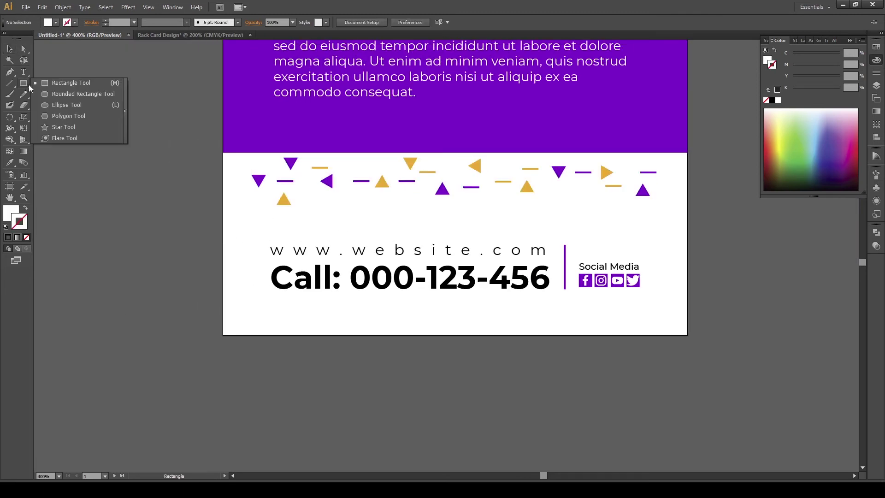
click(52, 117)
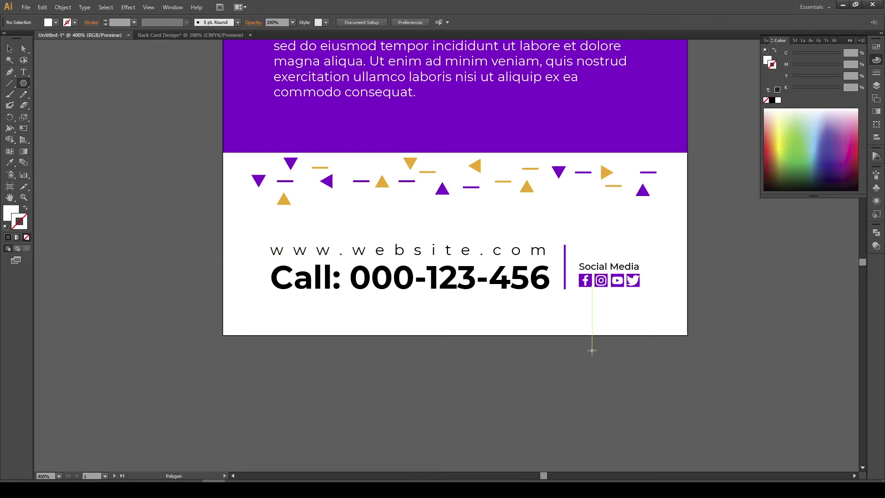
click(533, 352)
double_click(446, 242)
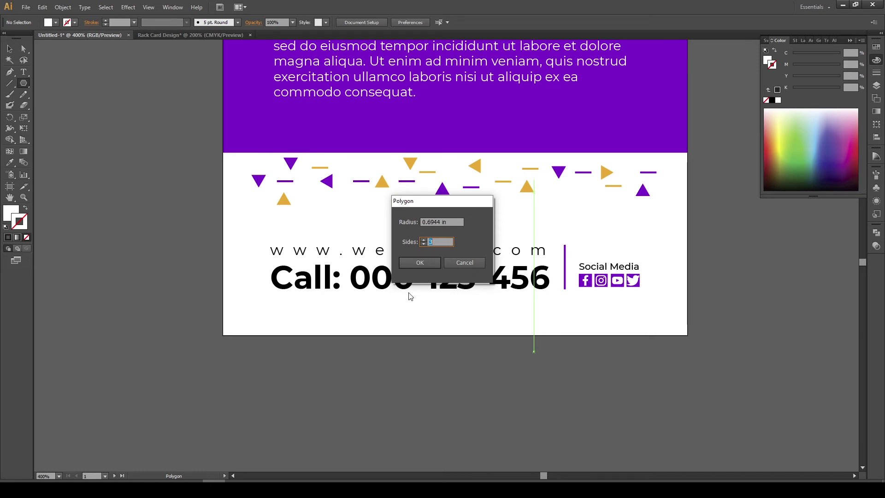
Make a 3-sided triangle about 0.65 in wide, then drag the triangle-and-dash pattern group toward the Rack Card Design document
click(421, 263)
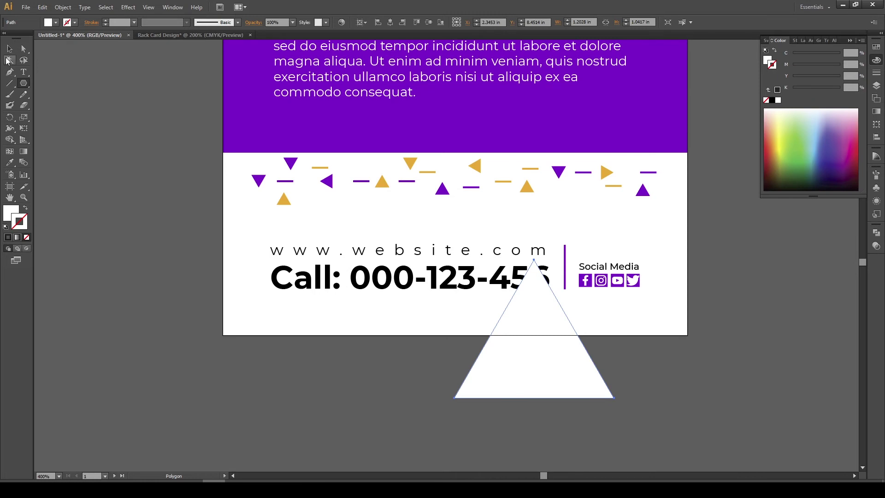
click(10, 50)
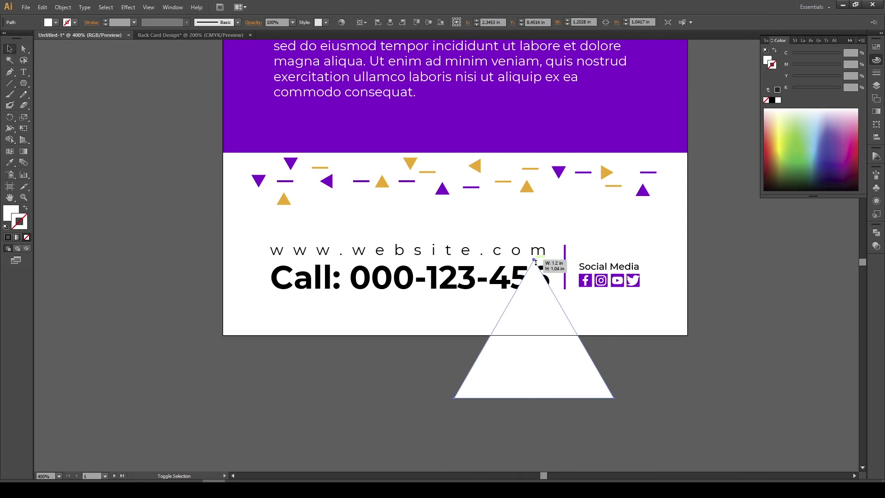
drag(534, 260, 474, 378)
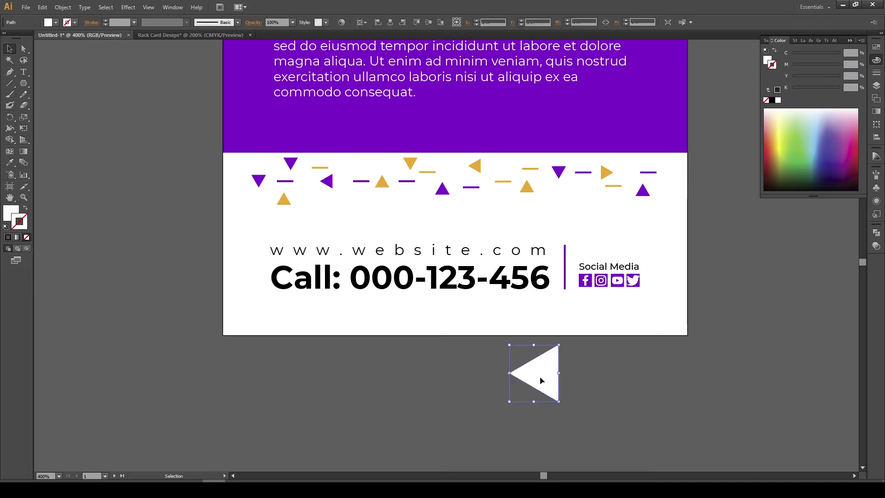
drag(683, 215, 235, 158)
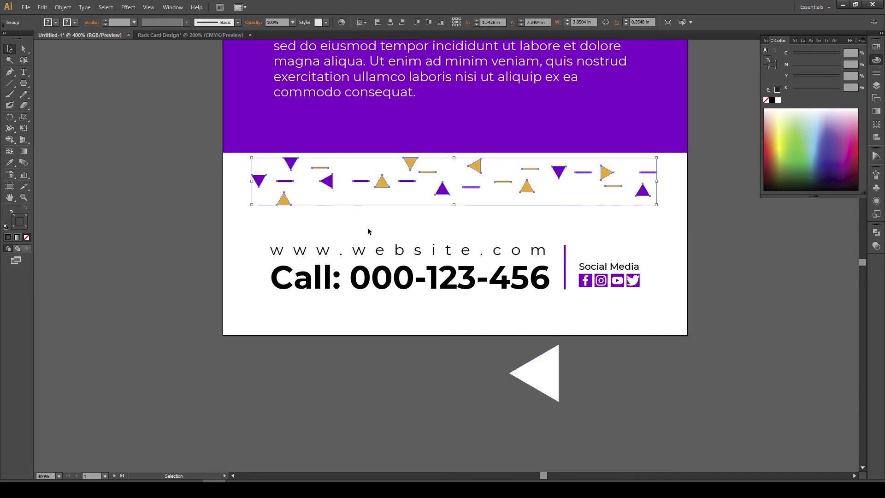
drag(381, 180, 322, 159)
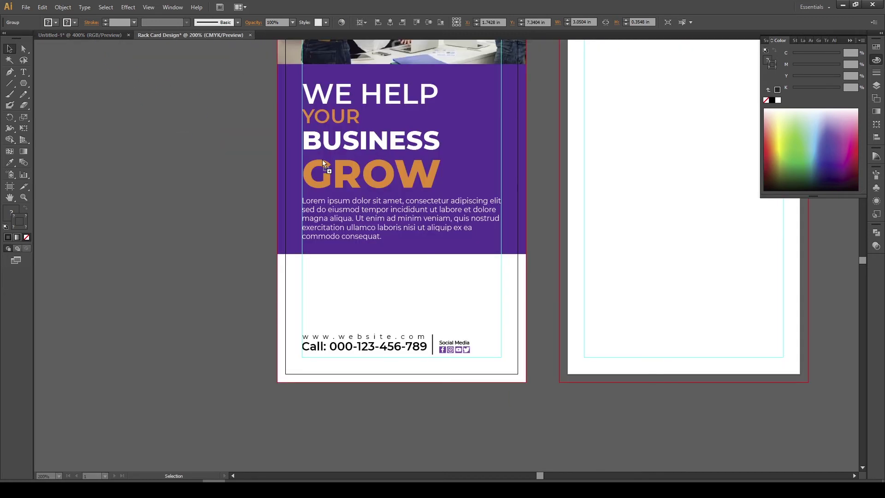
Drop the triangle-and-dash strip below the purple text block and nudge it slightly left
drag(400, 282, 336, 274)
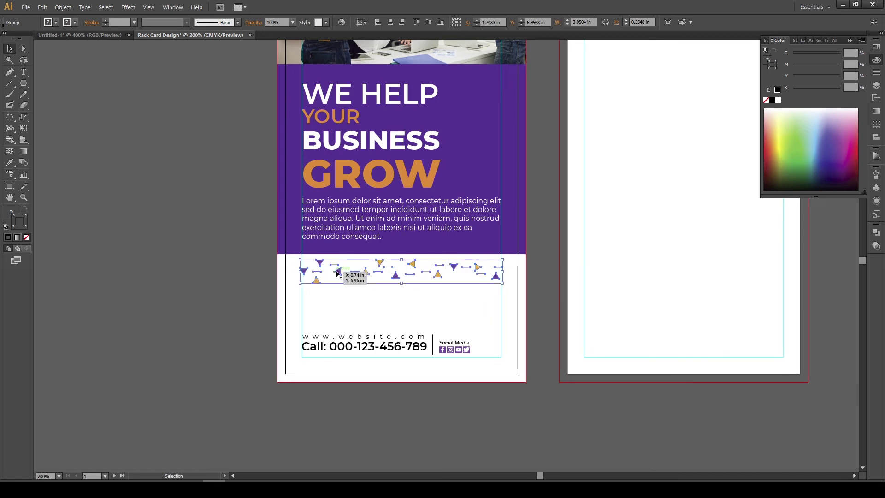
click(347, 303)
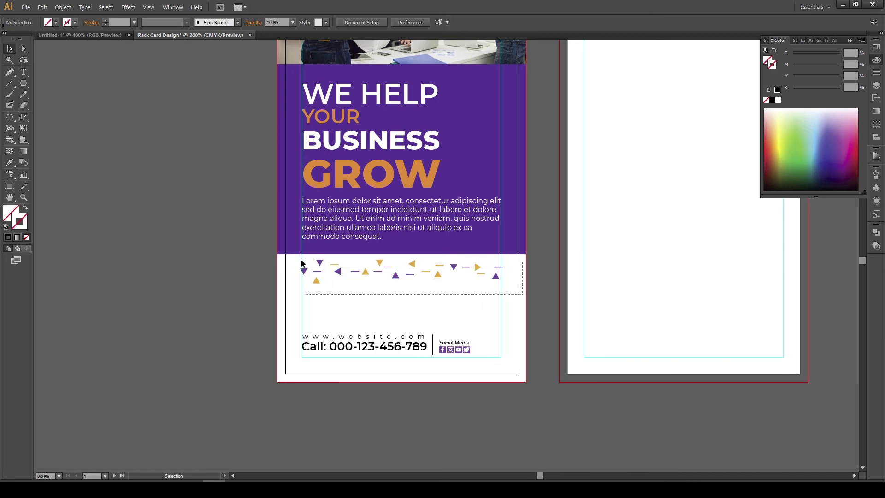
click(325, 269)
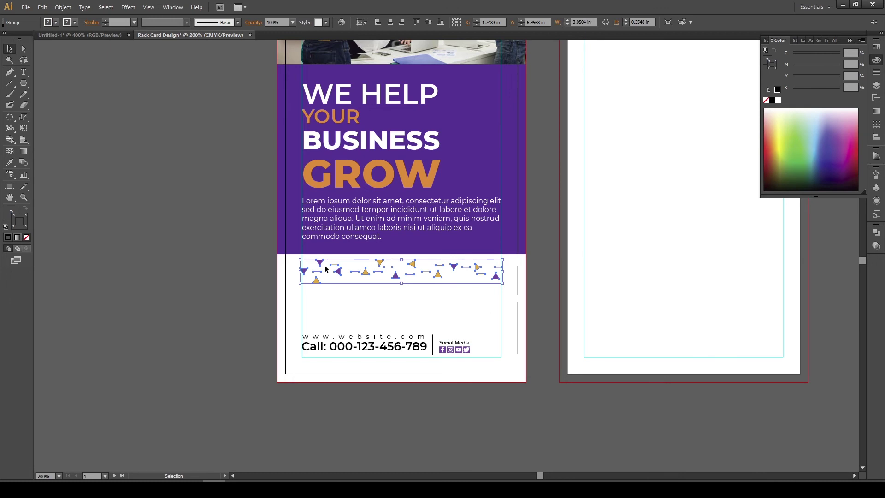
key(Left)
click(361, 291)
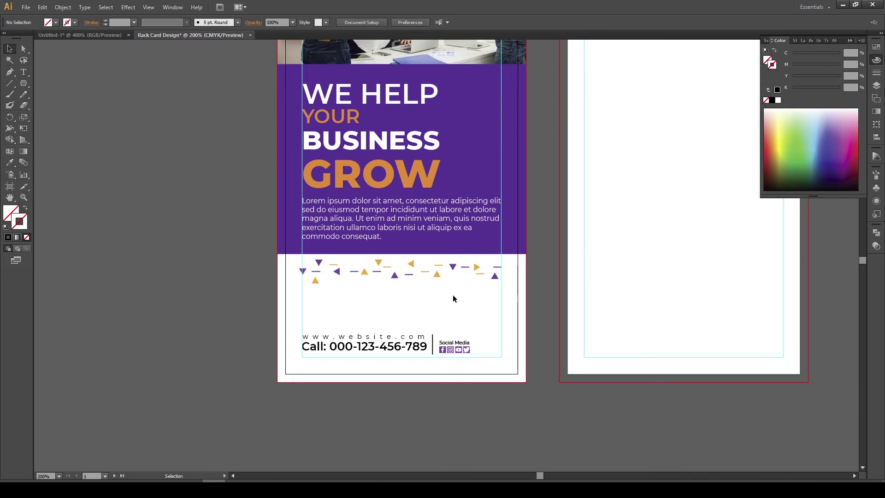
scroll(453, 299, down, 2)
drag(445, 258, 389, 239)
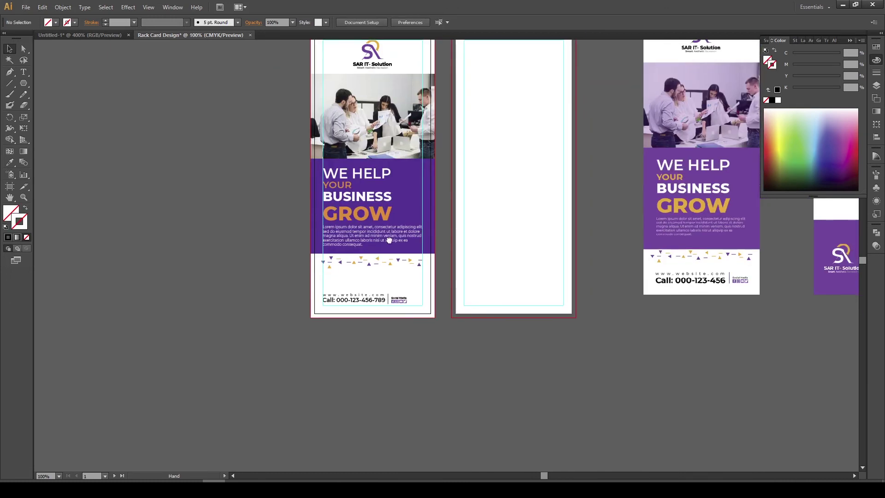
Move the front card's photo, purple block and triangle strip down slightly together
alt+click(426, 275)
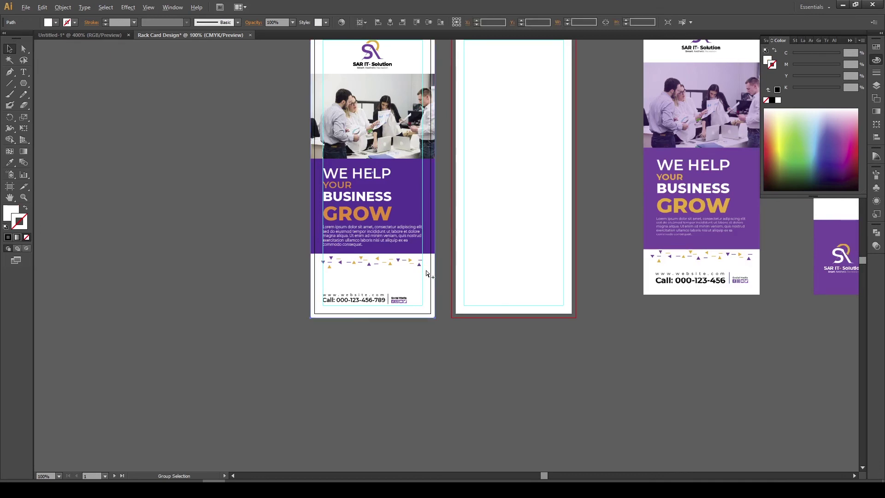
click(267, 278)
click(334, 279)
key(ctrl+shift+a)
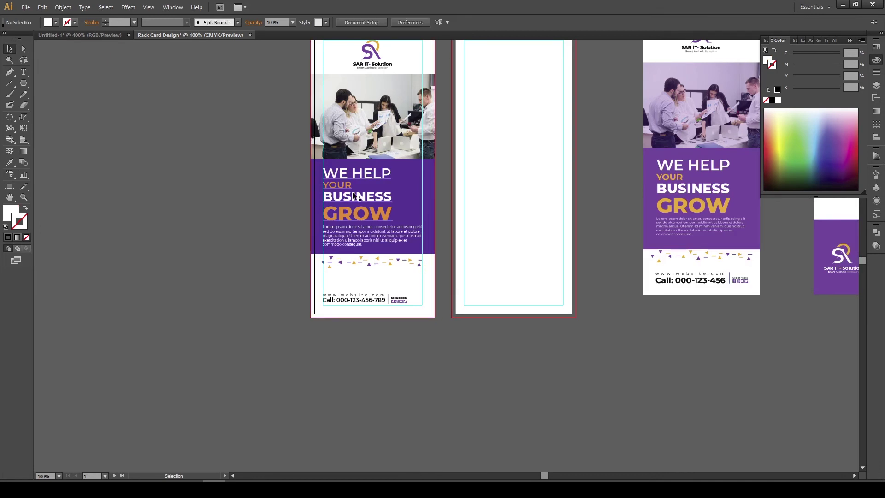
scroll(332, 148, up, 2)
drag(314, 118, 453, 310)
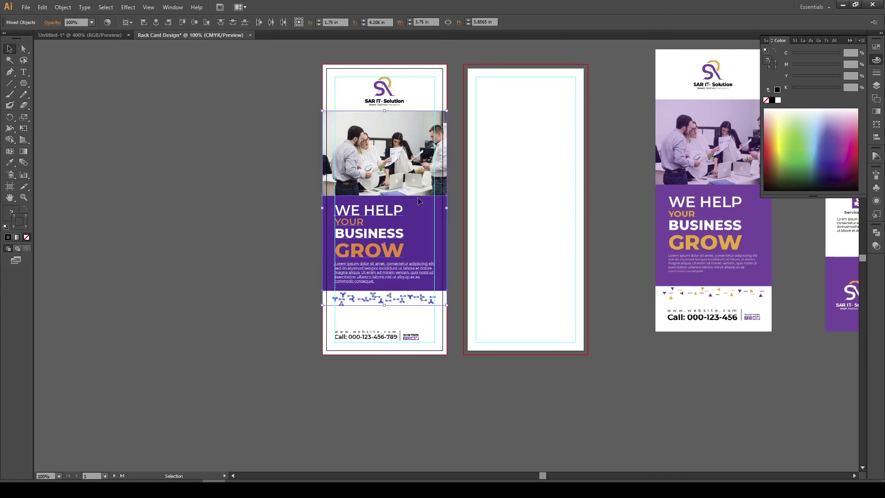
drag(418, 177, 376, 200)
Enlarge the front card's logo group
click(286, 185)
scroll(286, 193, up, 3)
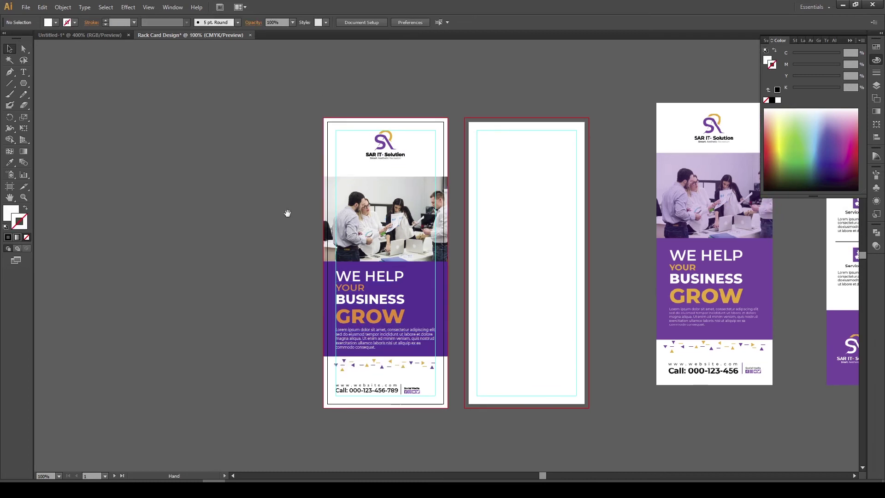
drag(339, 130, 387, 167)
click(415, 151)
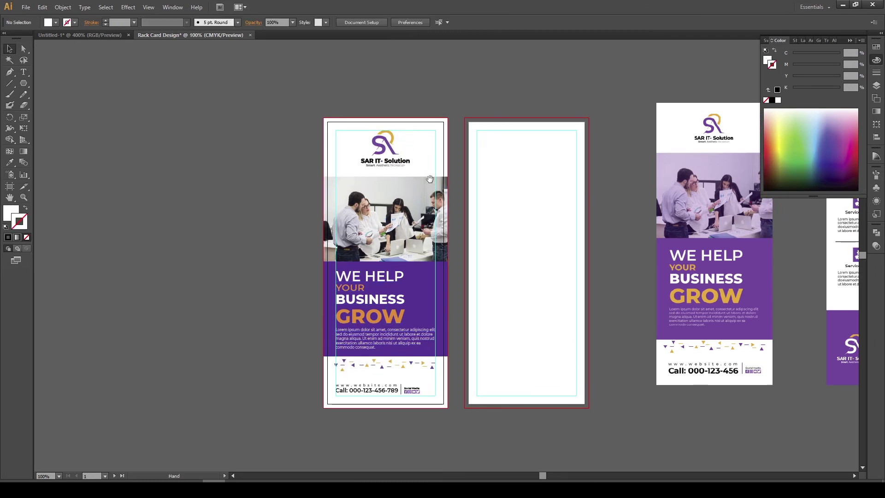
drag(437, 194, 396, 152)
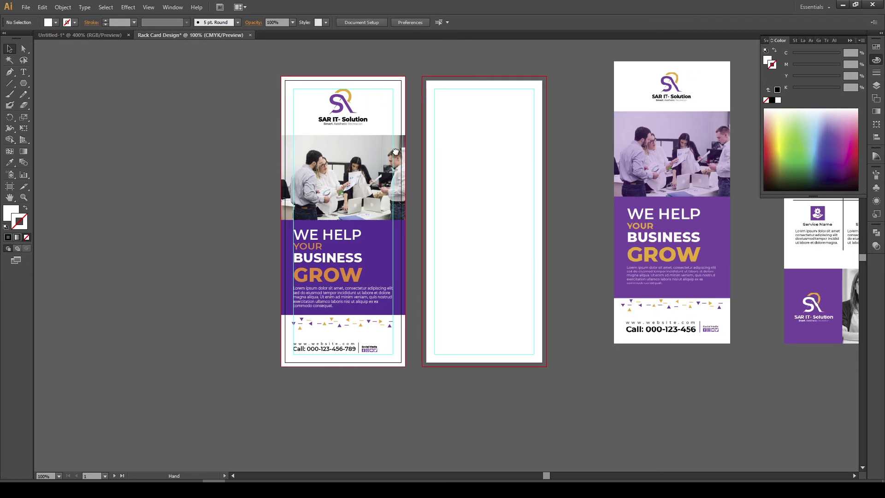
drag(388, 258, 363, 284)
drag(424, 220, 320, 235)
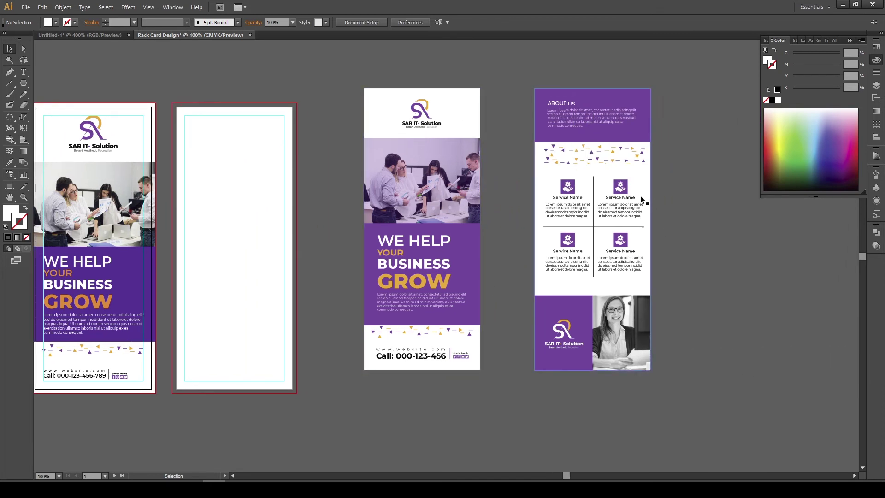
drag(403, 233, 476, 242)
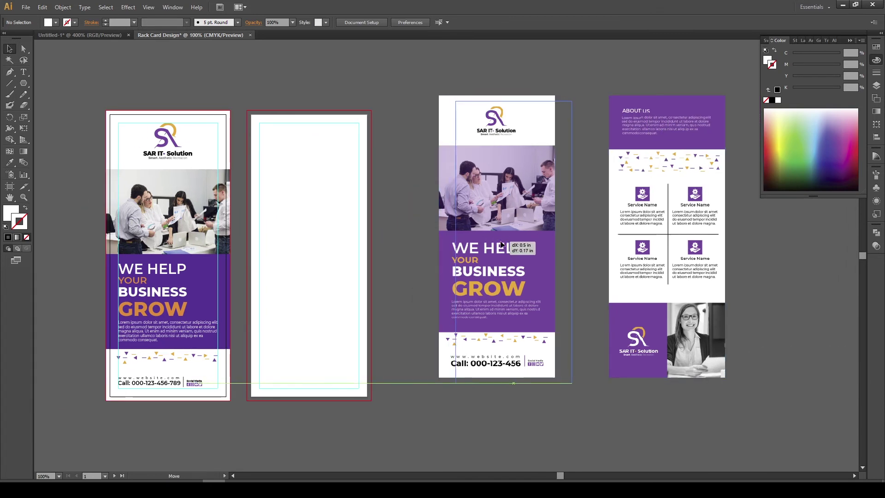
drag(394, 242, 429, 247)
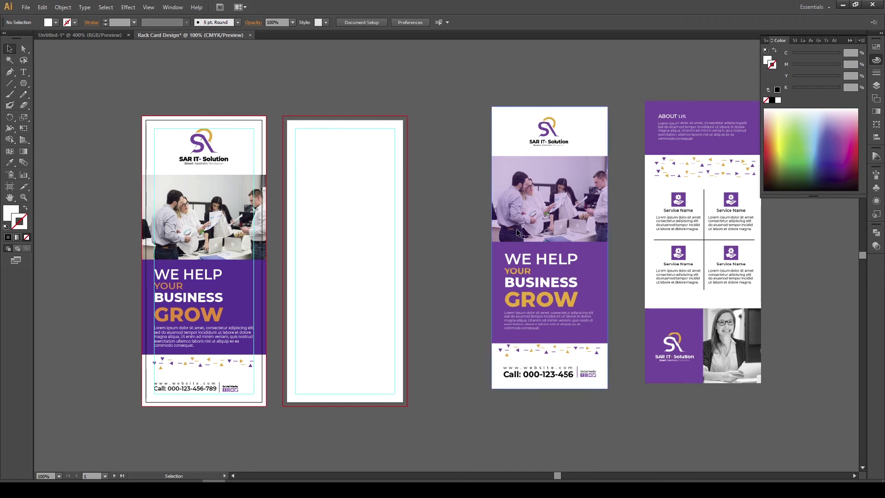
Copy the front card's white bordered background onto the second artboard
click(24, 84)
click(8, 49)
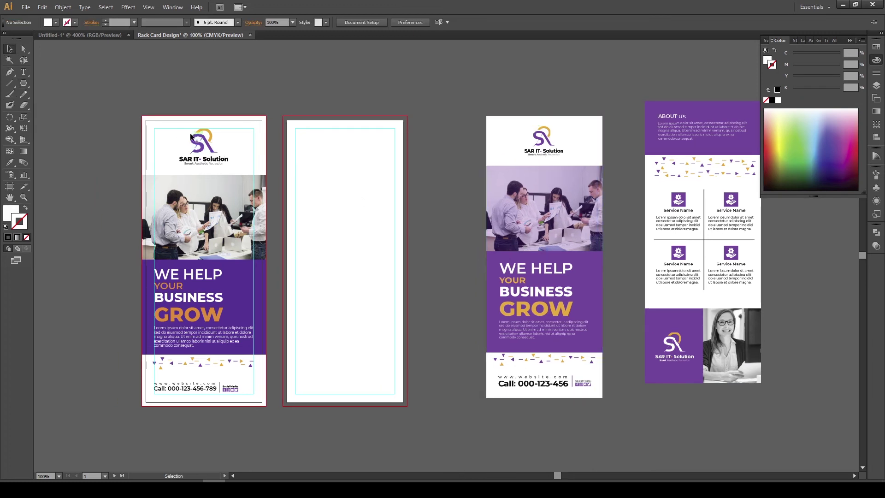
click(225, 146)
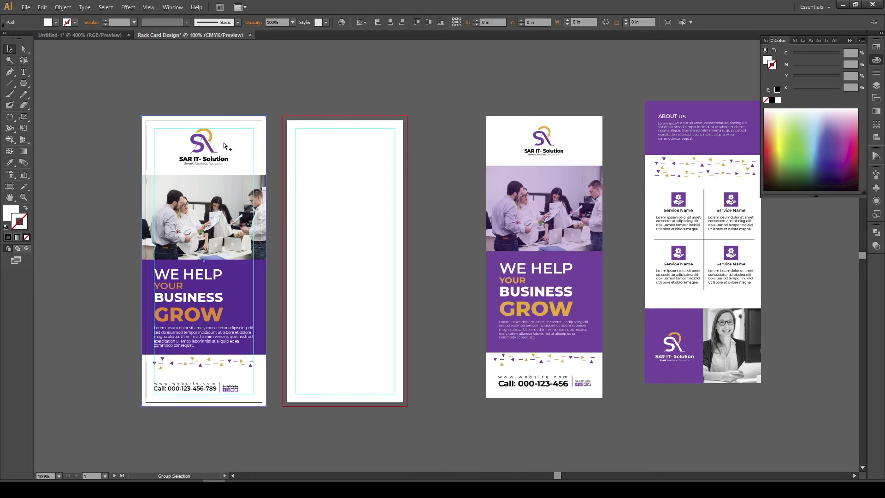
click(229, 92)
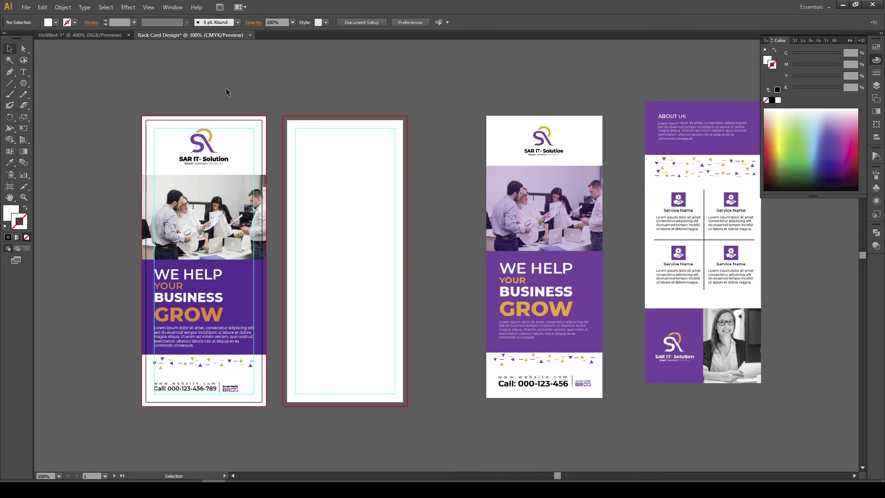
drag(253, 131, 394, 135)
click(441, 173)
scroll(437, 162, down, 1)
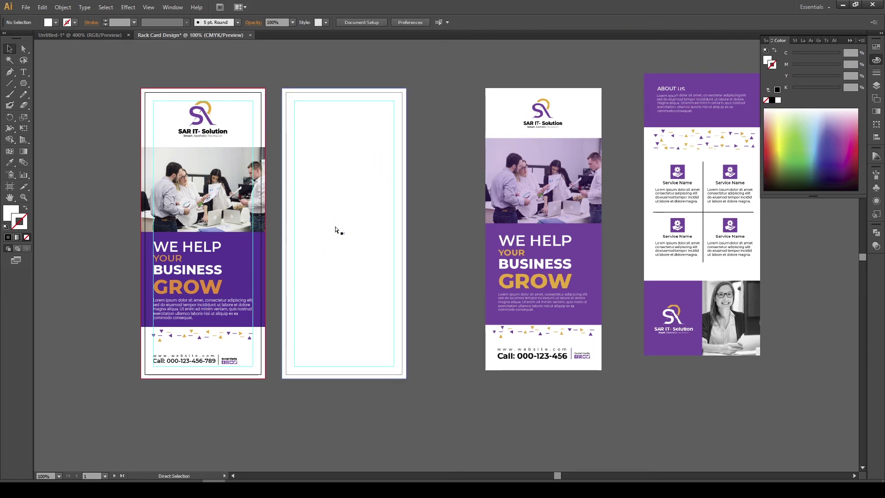
click(357, 233)
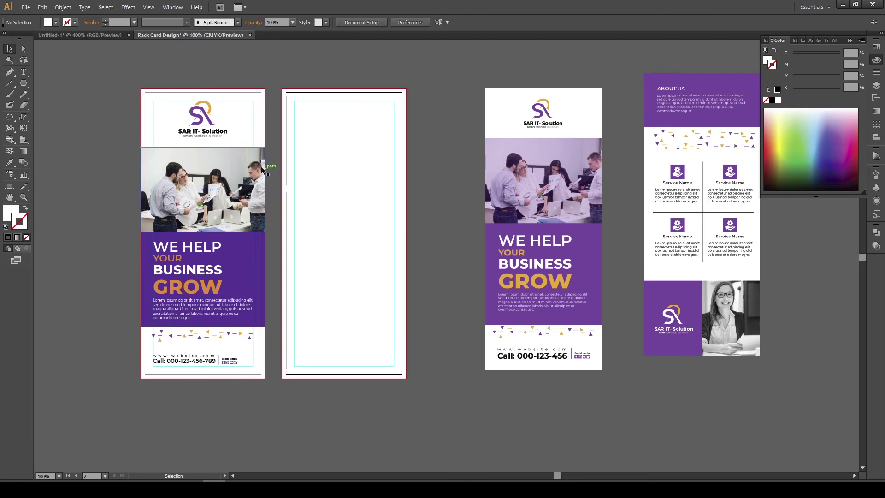
scroll(305, 217, right, 2)
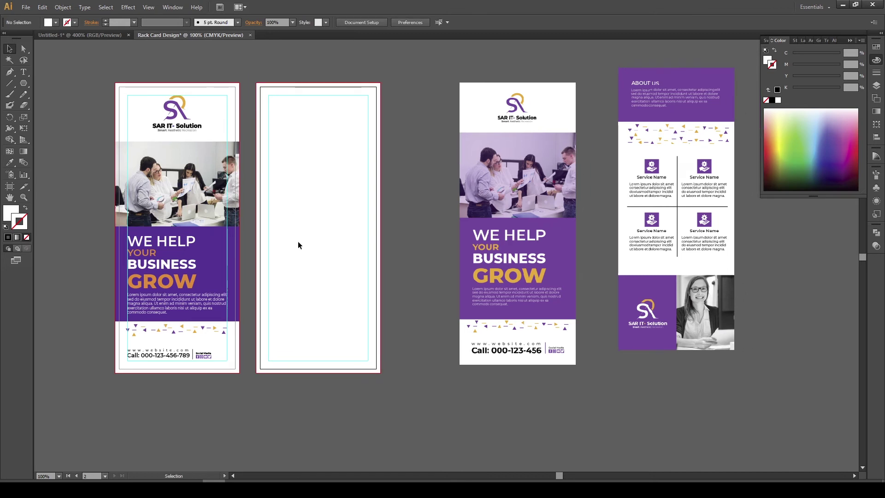
Copy the purple block to the back card's bottom as a band, its right half coloured GROW orange
drag(221, 251, 361, 303)
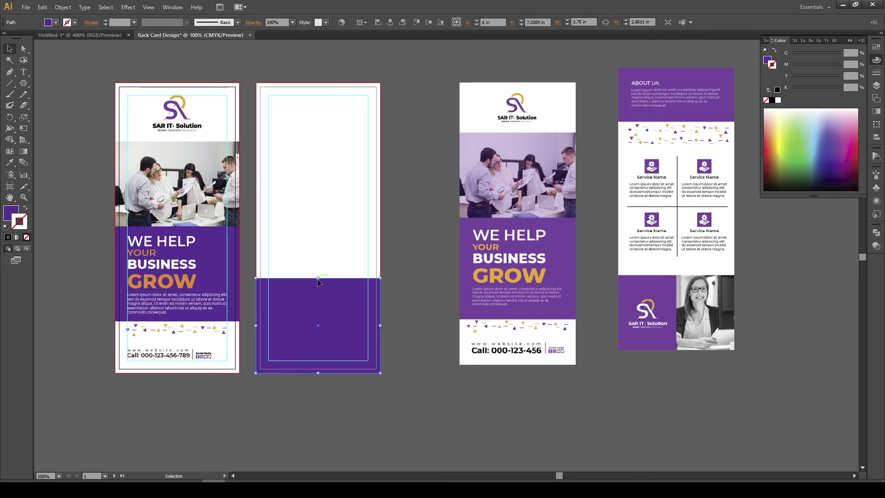
drag(318, 279, 322, 302)
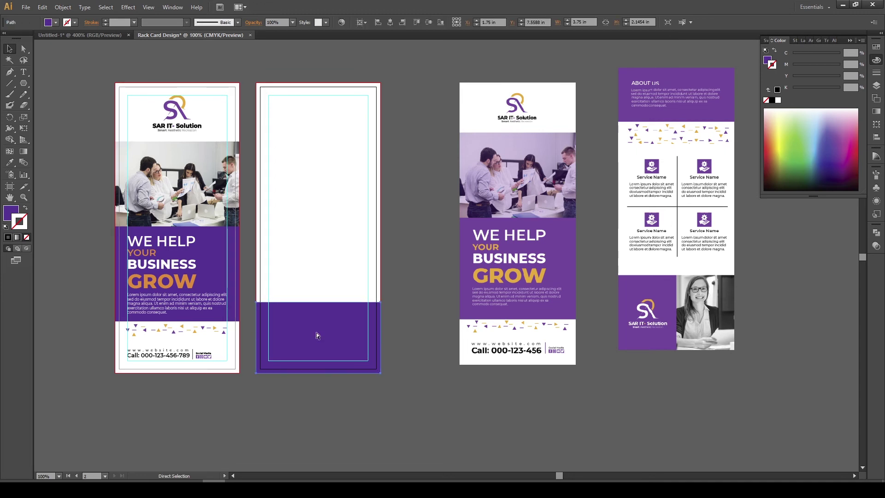
key(v)
drag(257, 338, 318, 338)
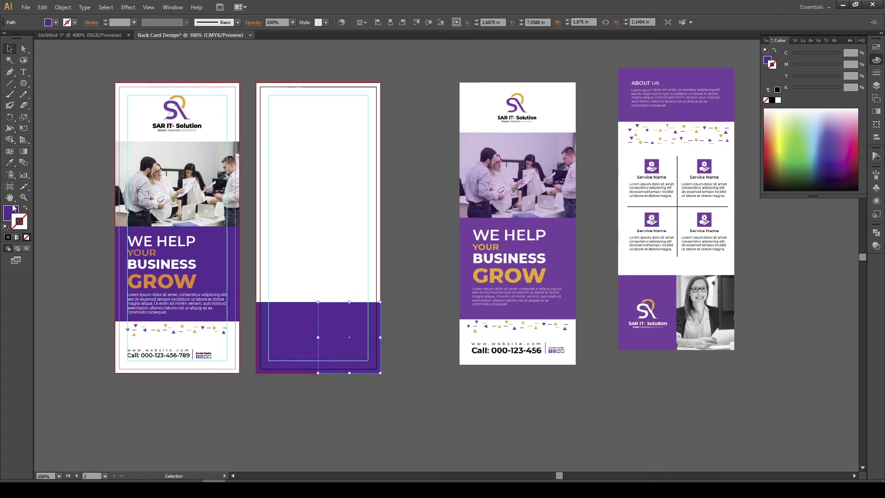
click(11, 211)
click(10, 163)
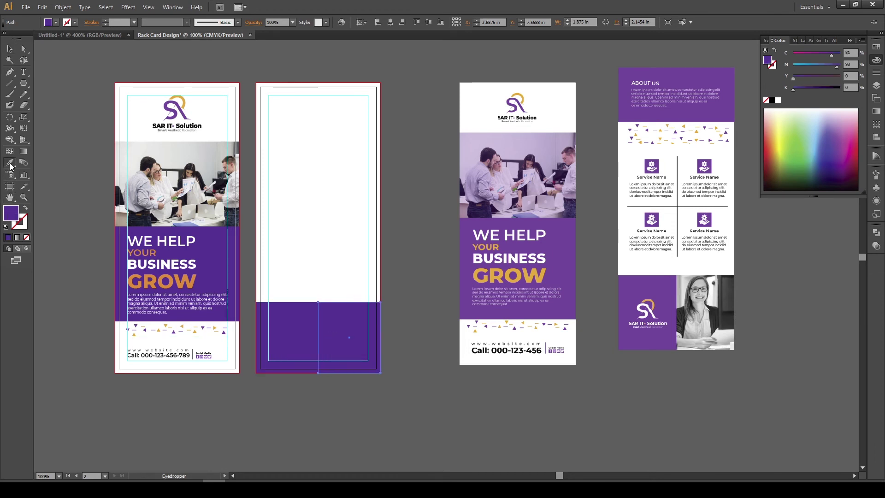
click(525, 274)
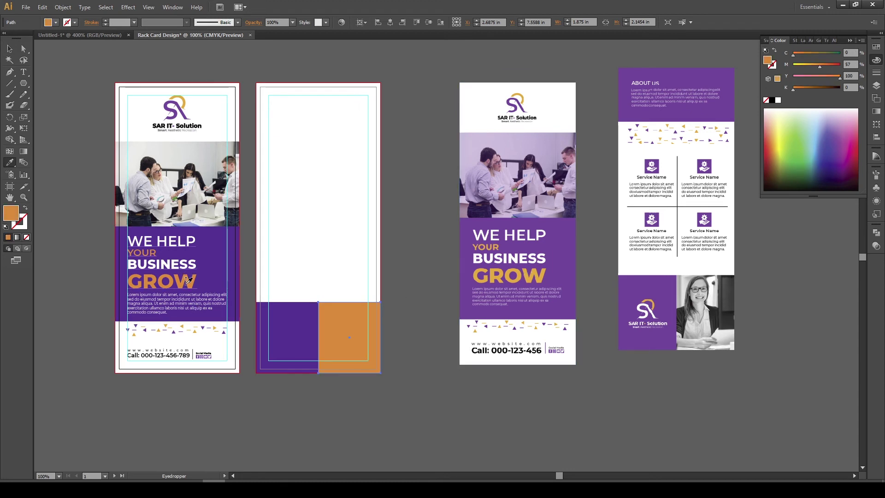
click(9, 48)
click(425, 315)
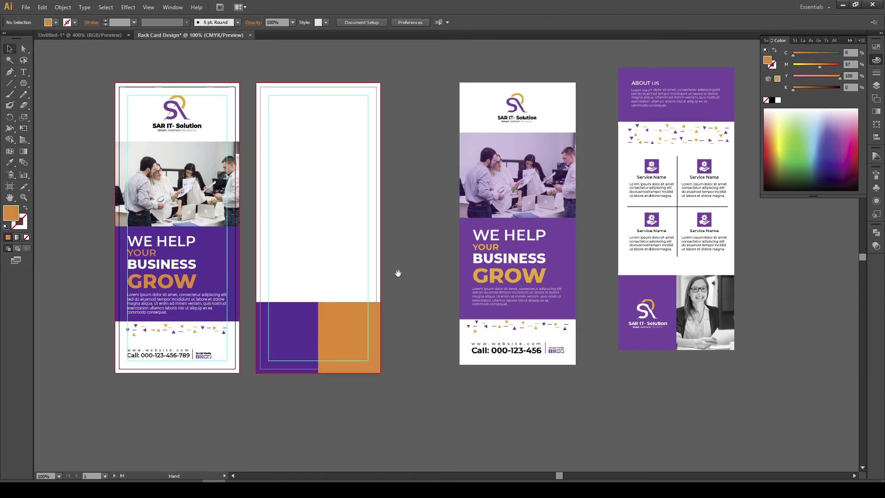
drag(397, 273, 438, 287)
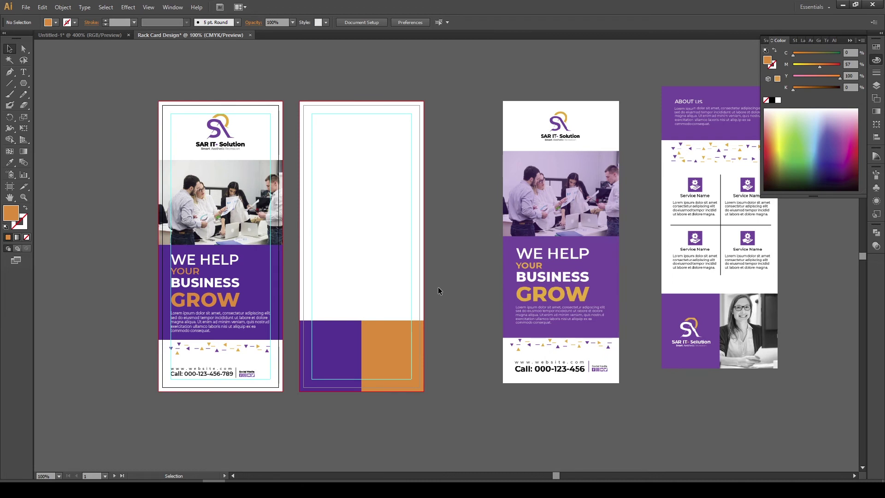
Copy the SAR IT- Solution logo onto the back card's purple block, undoing an accidental background move
click(375, 281)
mouse_move(375, 286)
mouse_down()
mouse_move(478, 287)
mouse_move(423, 277)
mouse_move(371, 280)
mouse_move(376, 288)
mouse_up()
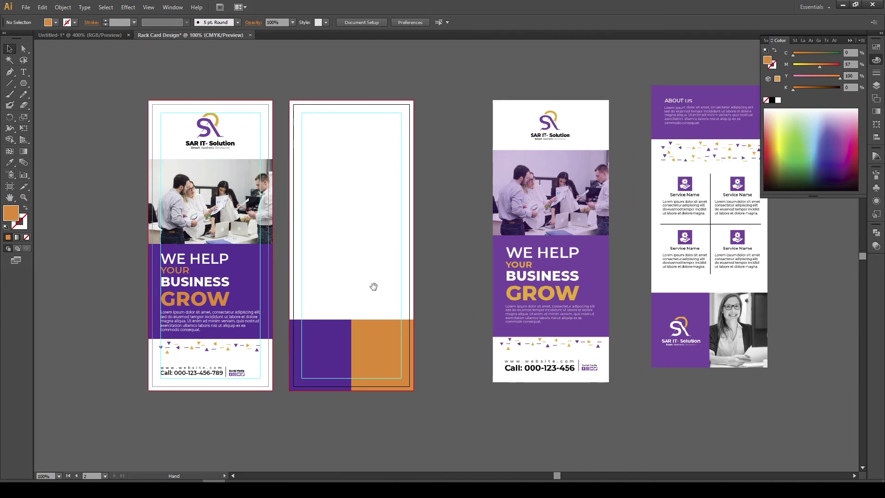
drag(173, 111, 216, 126)
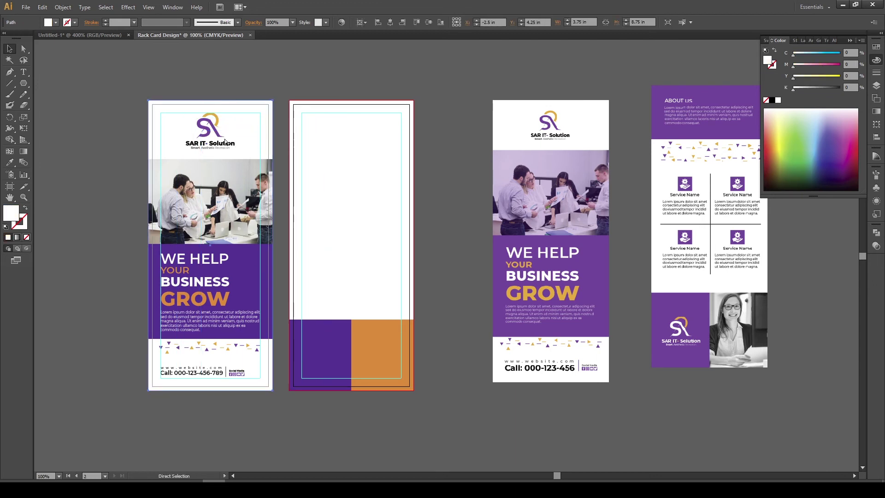
key(ctrl+z)
drag(244, 153, 336, 359)
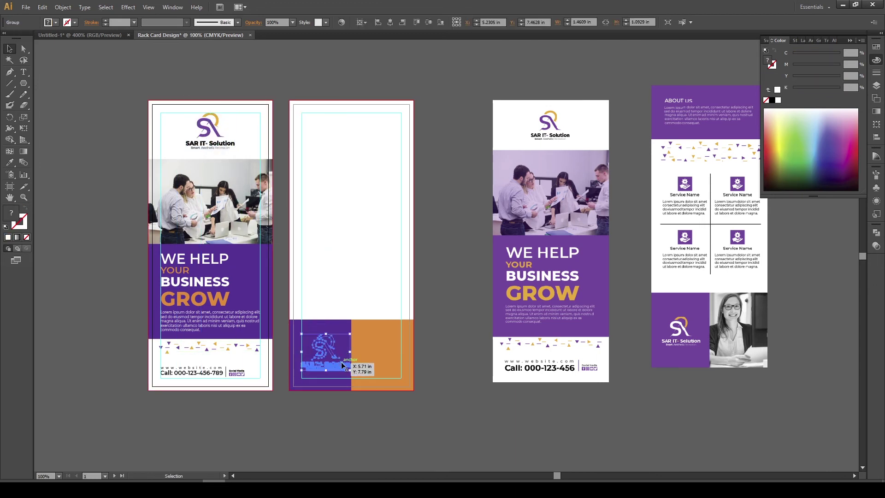
scroll(341, 361, up, 1)
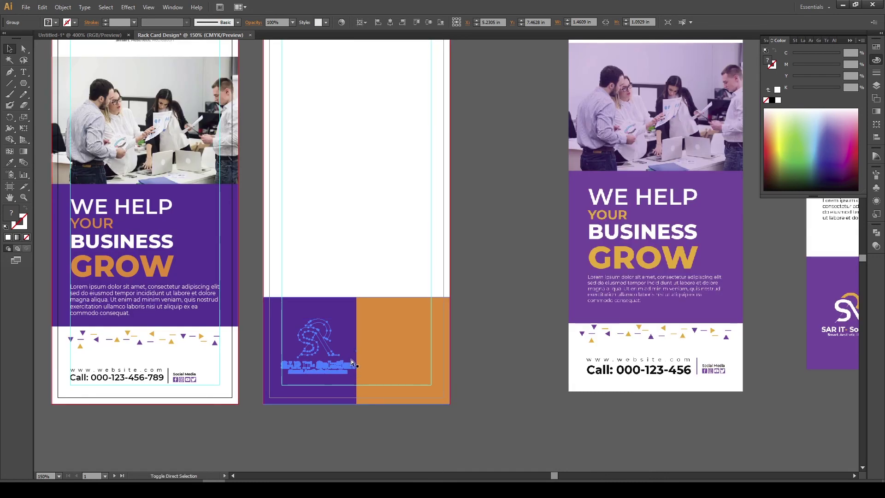
Bring the logo copy to the front and shrink it to fit the purple block
right_click(329, 347)
mouse_move(420, 423)
click(454, 423)
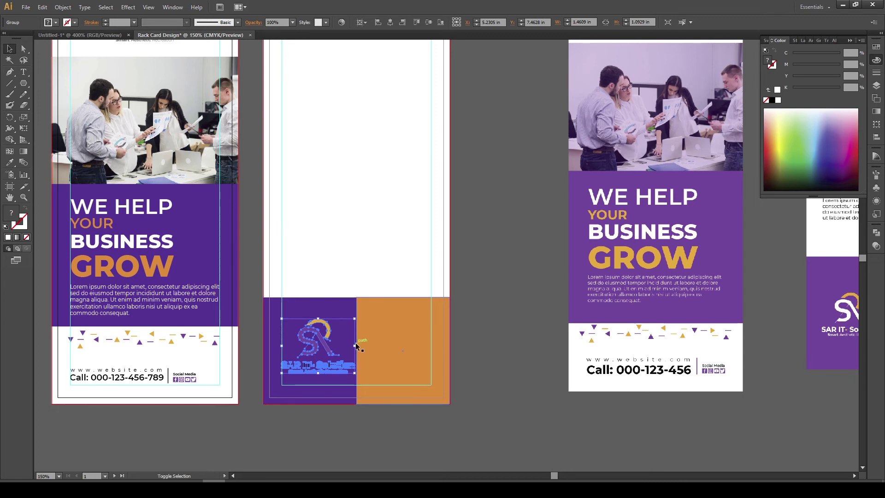
drag(354, 346, 348, 344)
click(352, 247)
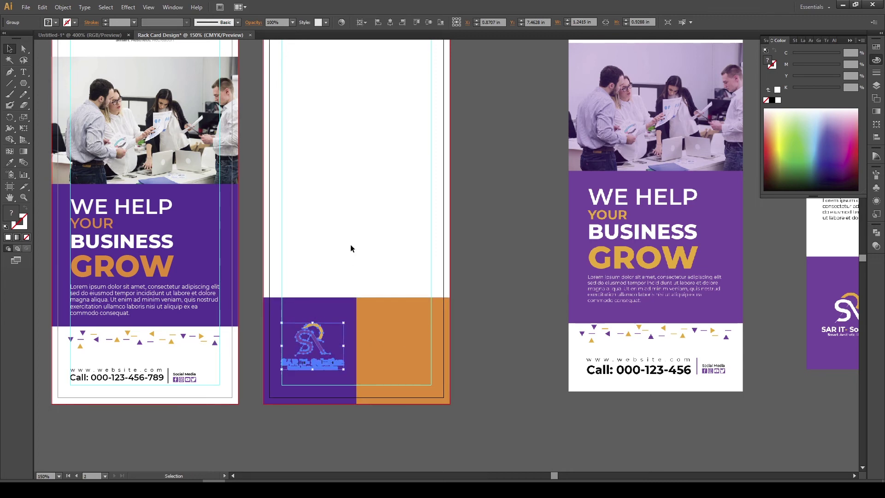
scroll(358, 265, down, 3)
scroll(358, 265, left, 2)
scroll(362, 300, up, 2)
Inside the logo group, make the Smart Aesthetic Recreation tagline and the word Solution white
double_click(362, 299)
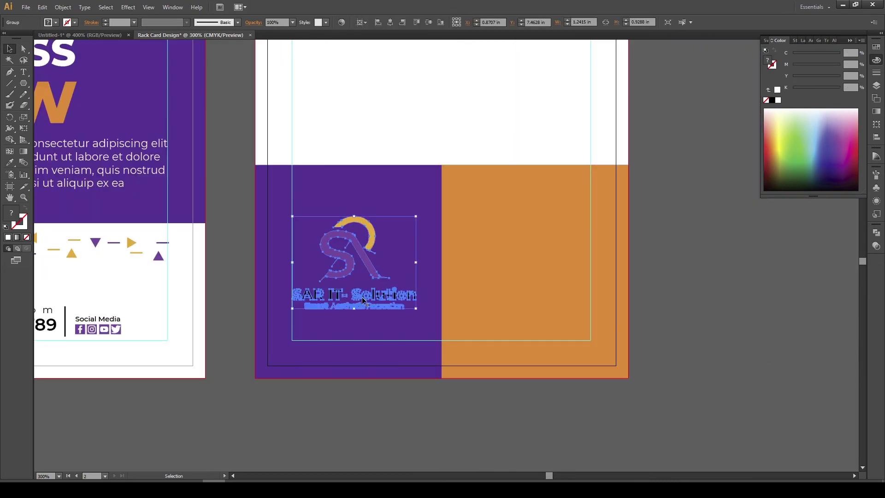
scroll(362, 300, up, 3)
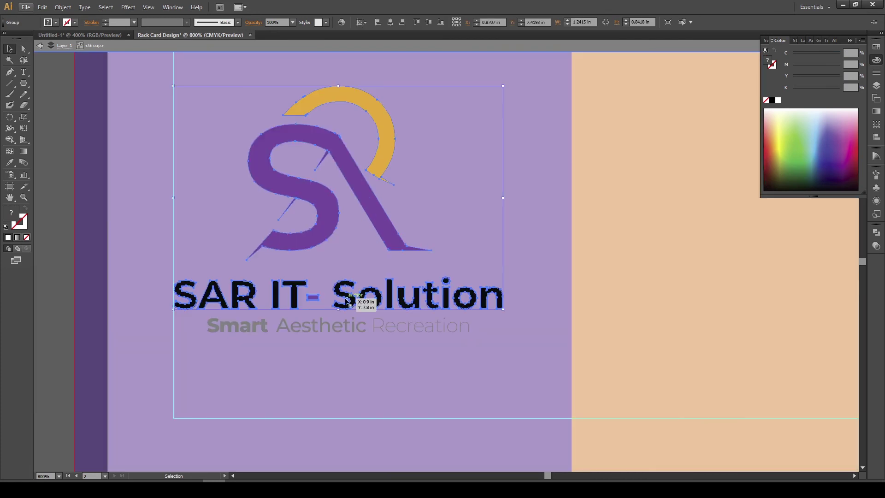
click(363, 324)
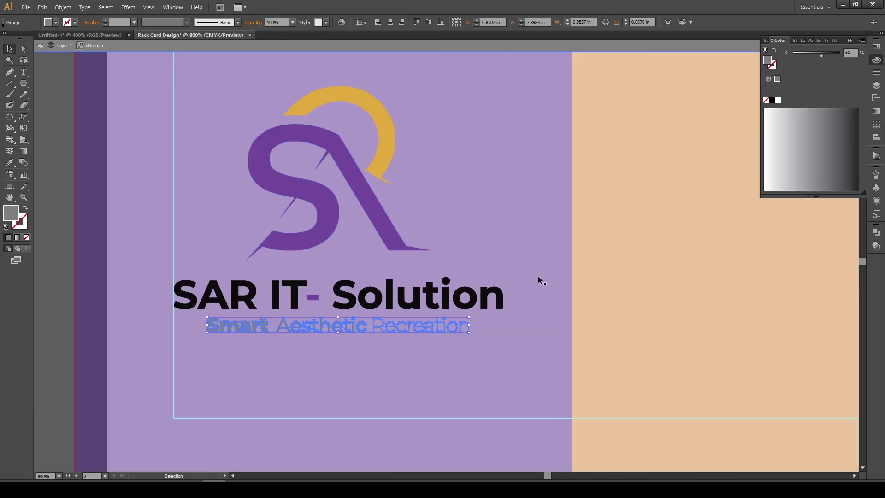
click(778, 100)
click(345, 286)
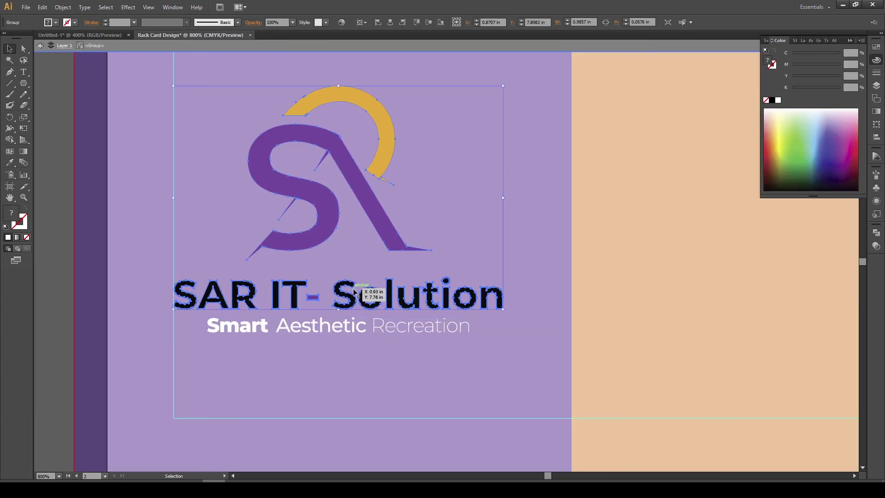
click(345, 287)
click(333, 272)
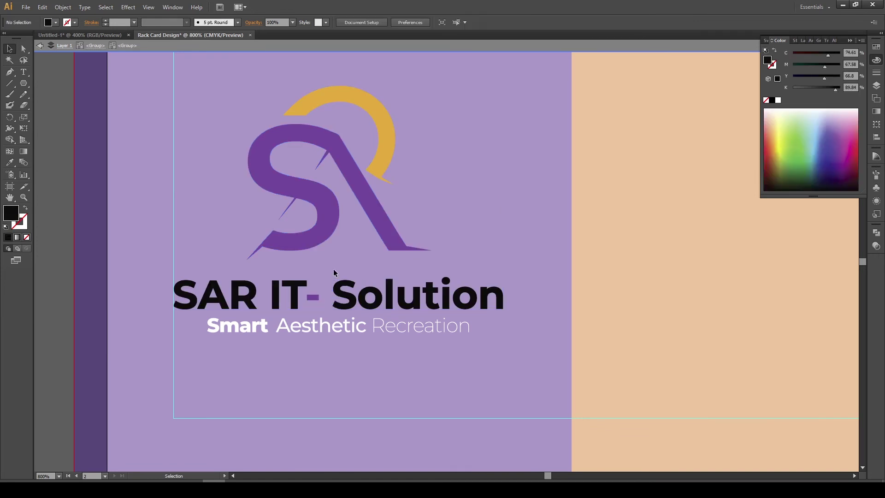
click(486, 295)
click(779, 100)
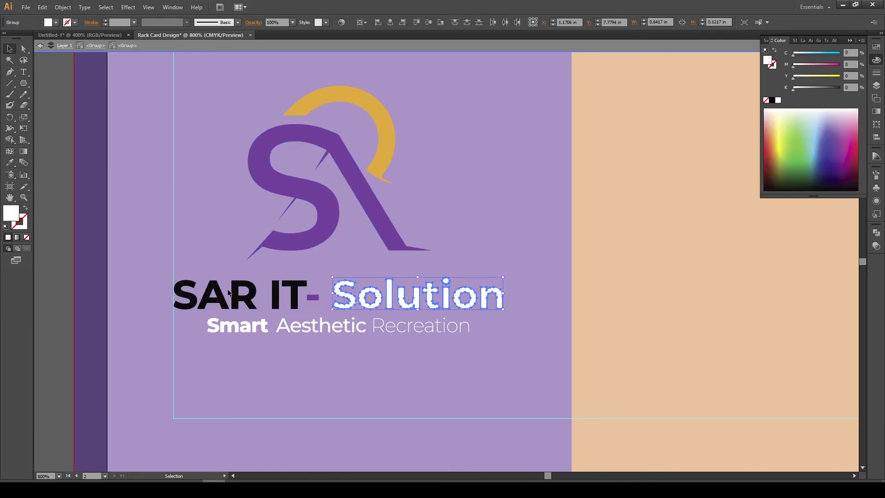
Turn the SAR IT lettering and the logo's S shape white
click(258, 295)
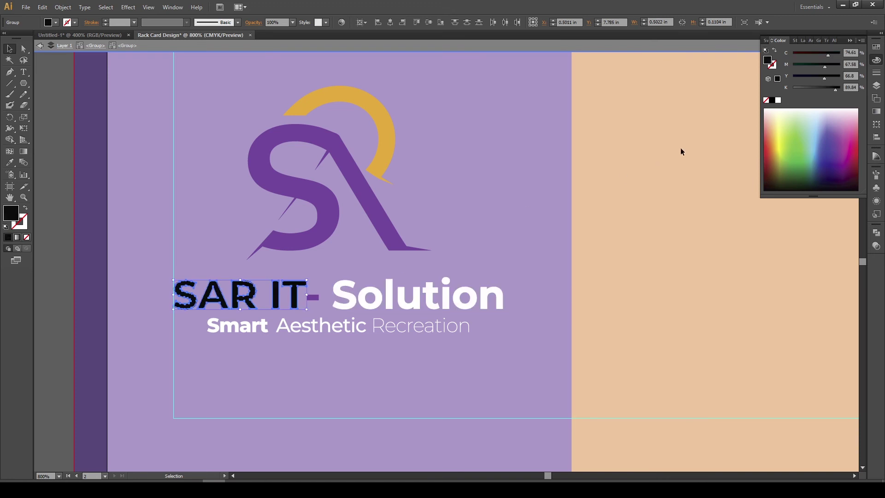
click(778, 100)
click(331, 201)
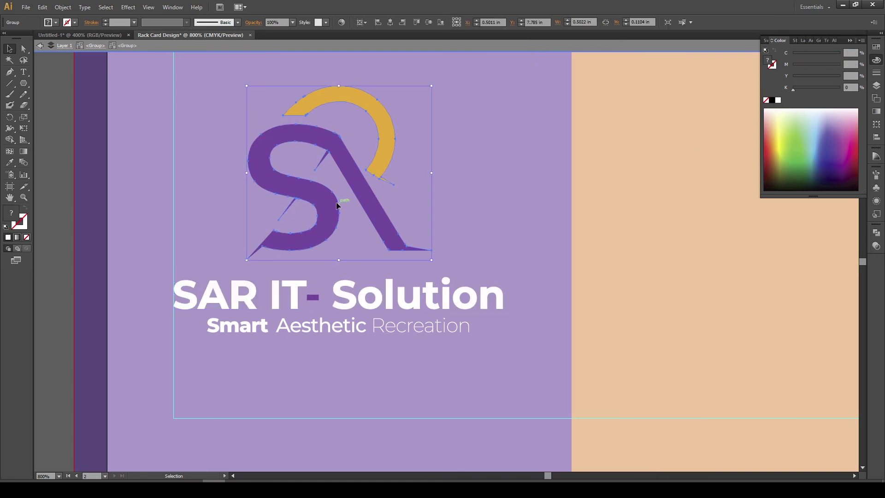
double_click(331, 201)
click(331, 201)
click(10, 162)
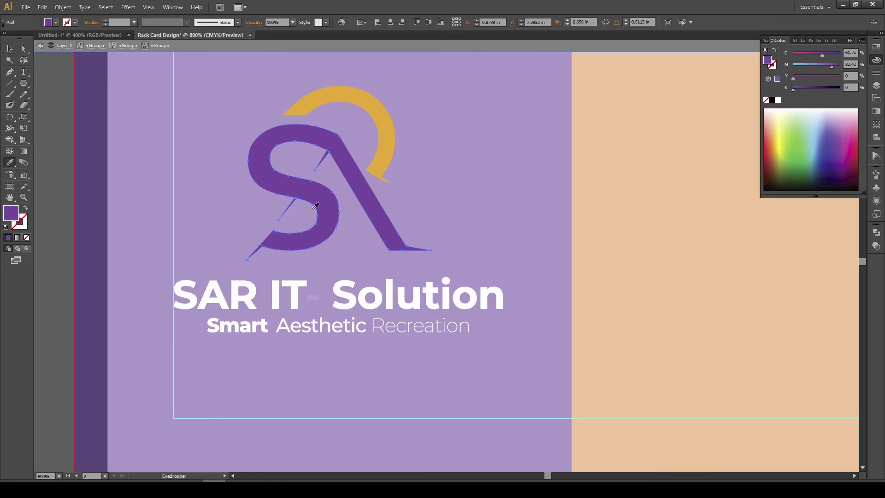
click(629, 224)
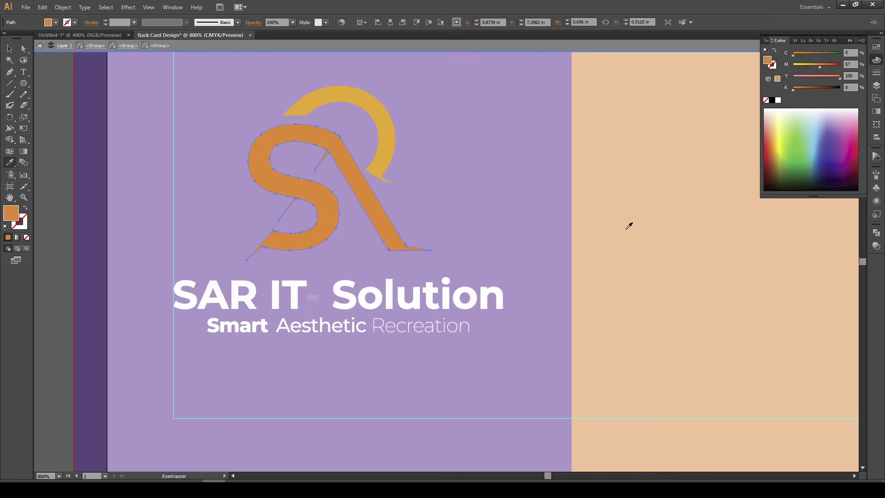
click(779, 100)
key(ctrl+shift+a)
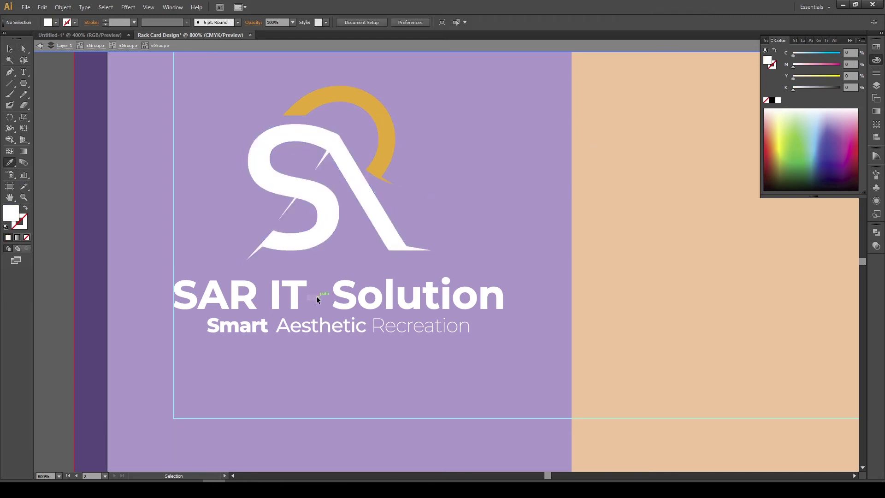
click(10, 48)
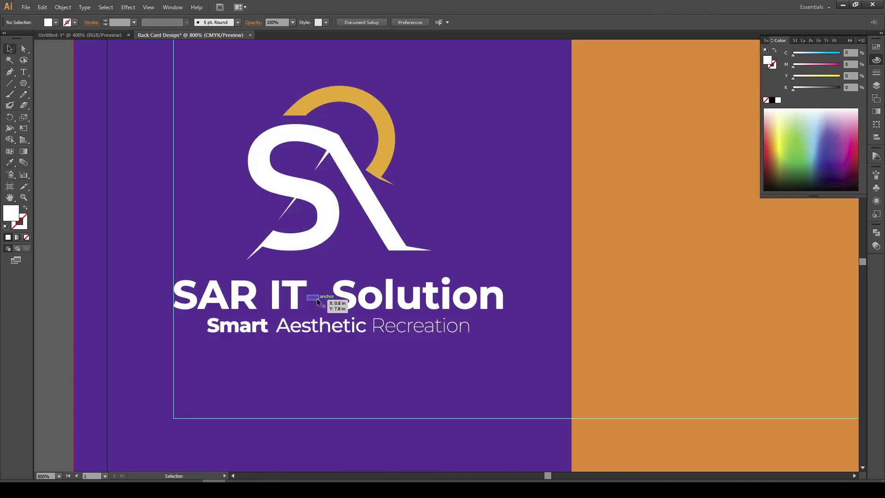
Give the dash between IT and Solution the arc's gold colour, then exit the group
click(317, 297)
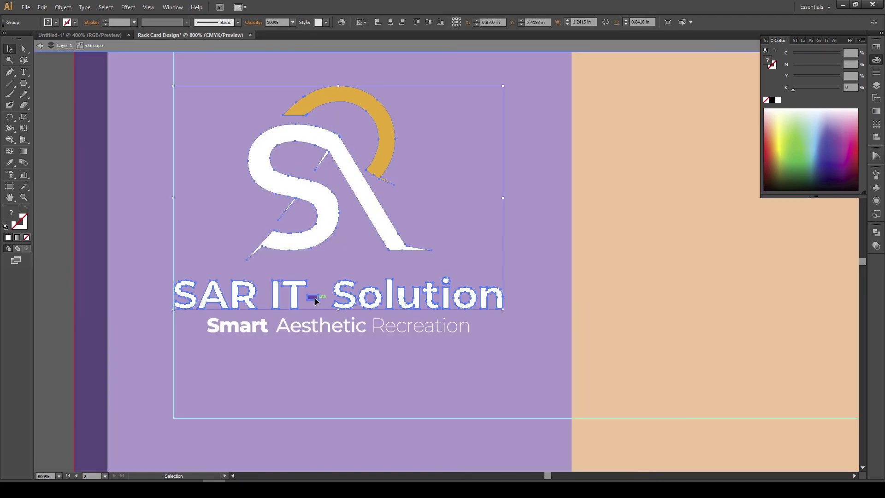
double_click(314, 298)
click(315, 298)
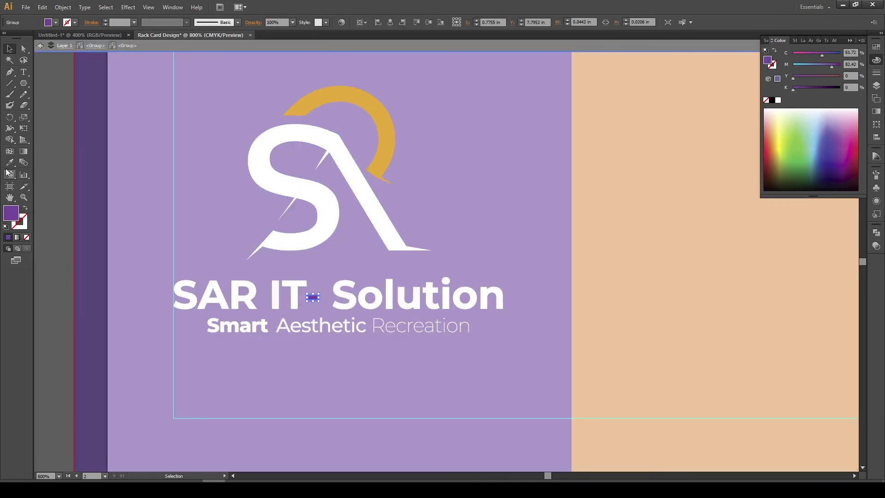
click(9, 162)
click(385, 113)
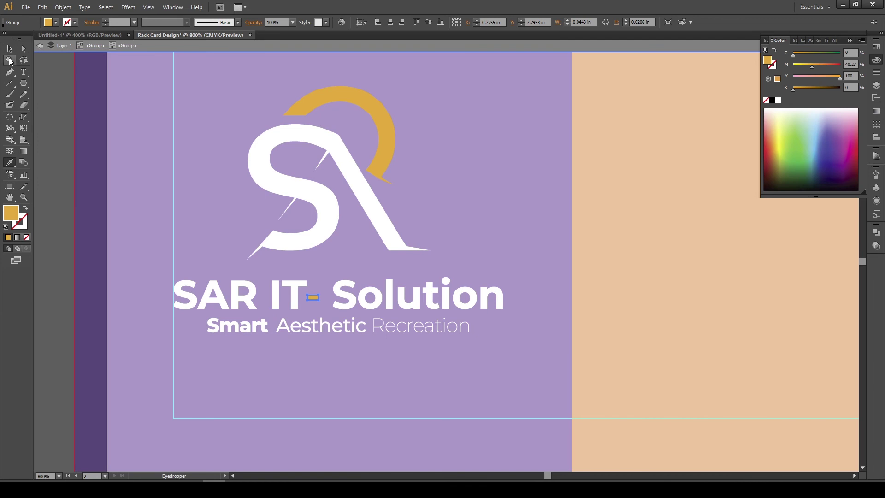
click(9, 49)
double_click(60, 129)
key(ctrl+minus)
key(ctrl+minus)
key(ctrl+minus)
In Untitled-1, release the black-and-white photo from its clipping mask and move it aside
drag(333, 189, 342, 252)
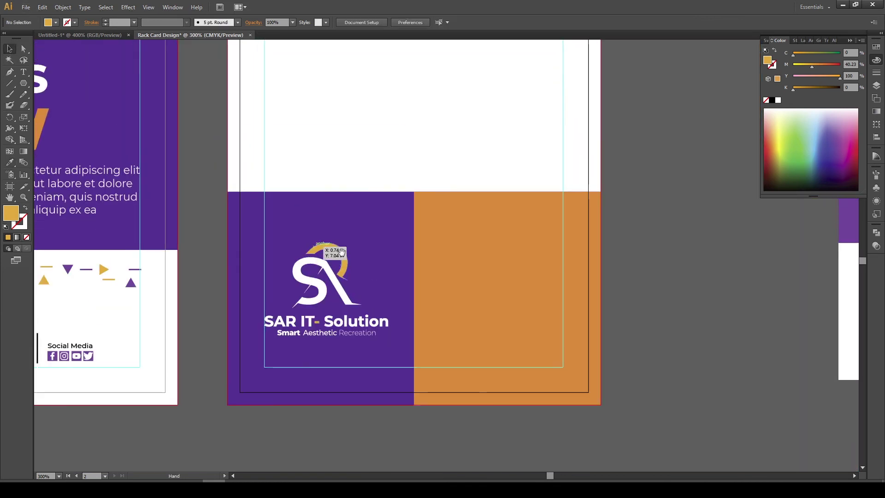
scroll(341, 251, down, 1)
drag(424, 183, 371, 201)
scroll(372, 202, down, 1)
drag(519, 243, 301, 260)
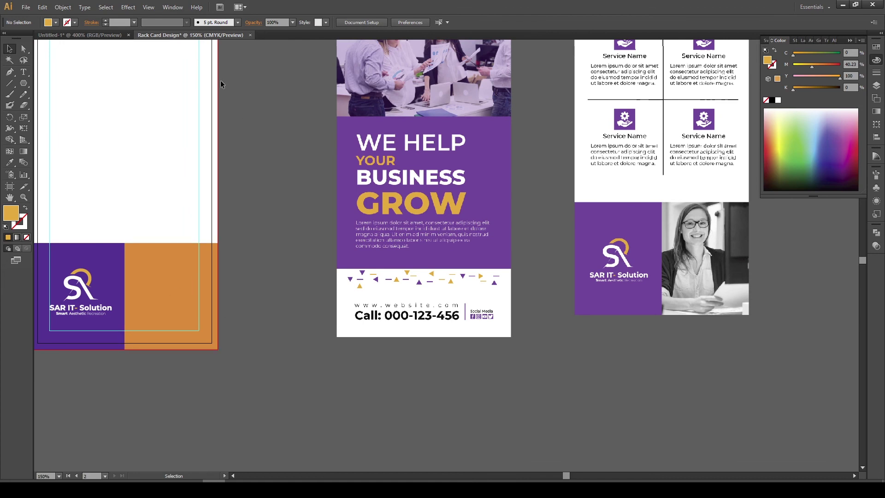
click(76, 35)
key(ctrl+minus)
key(ctrl+minus)
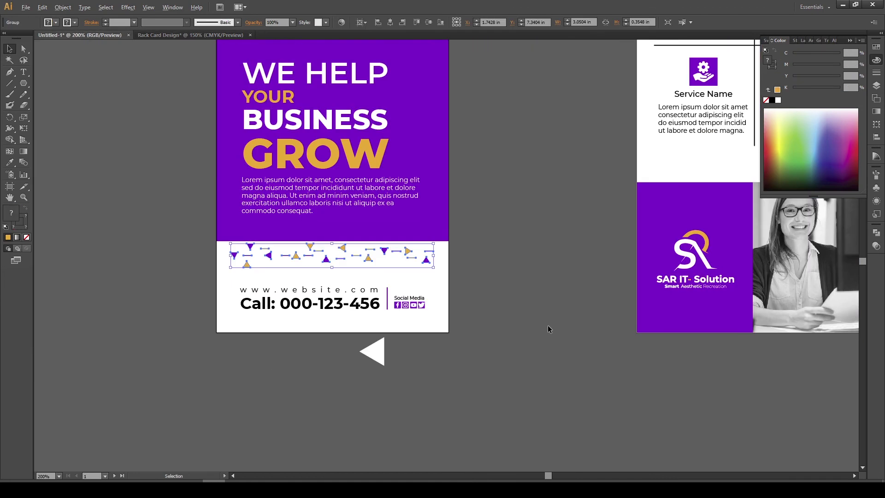
drag(548, 325, 116, 298)
drag(381, 252, 634, 260)
right_click(619, 220)
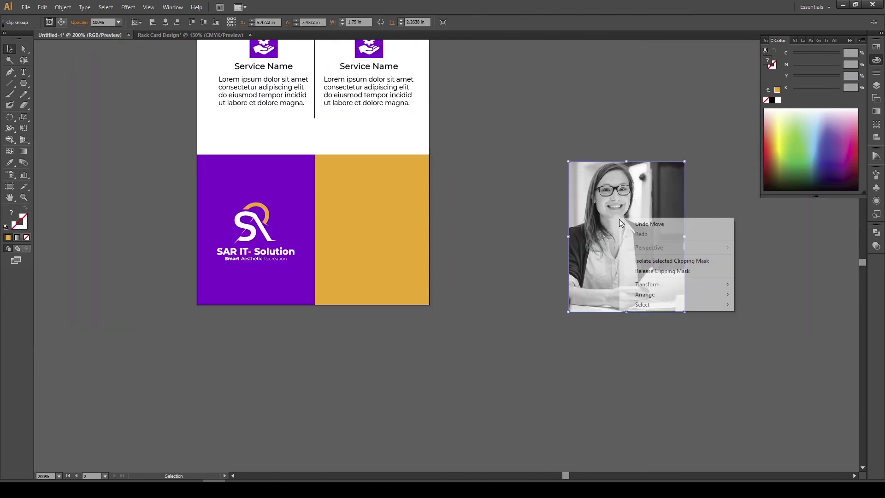
click(663, 271)
drag(673, 237, 399, 360)
Place an orange block copy in front of the photo and clip the photo to it
click(199, 214)
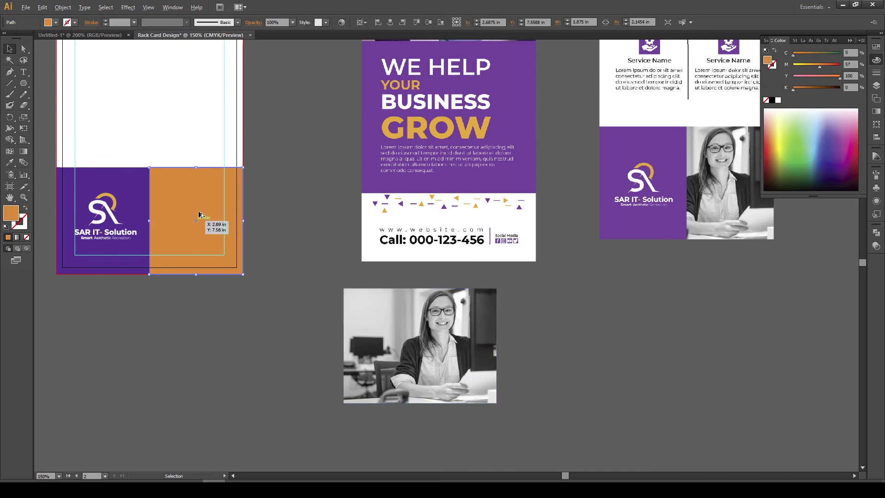
drag(199, 215, 455, 328)
right_click(450, 326)
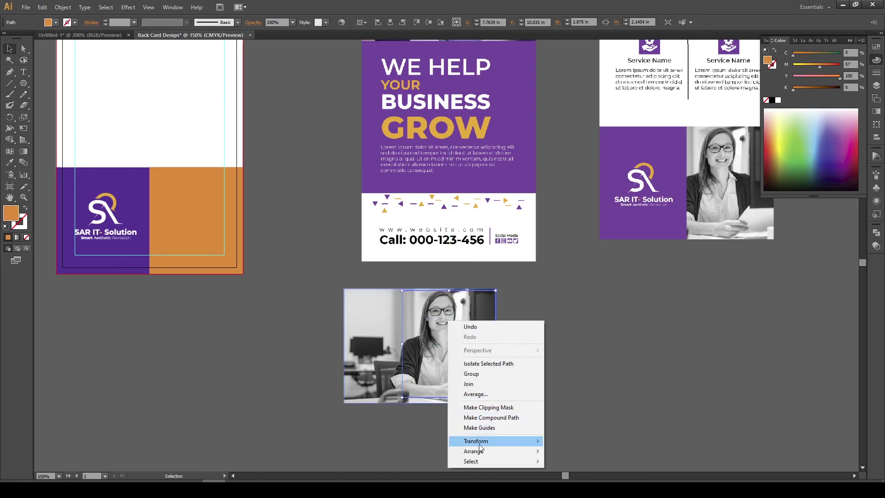
mouse_move(483, 456)
click(574, 407)
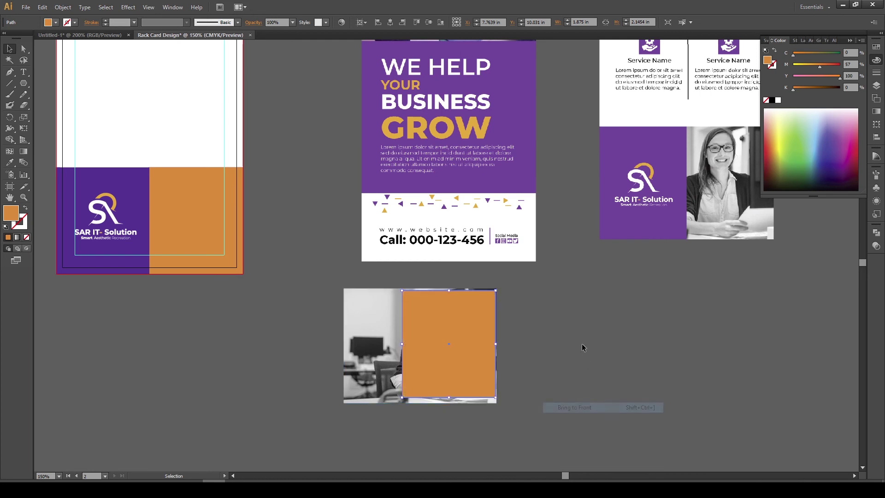
click(344, 343)
drag(343, 346, 347, 346)
click(311, 281)
drag(312, 277, 545, 398)
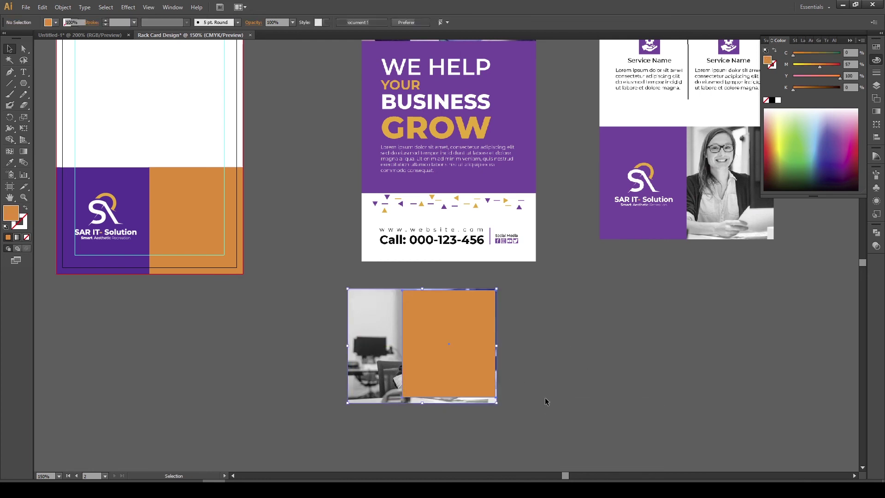
right_click(424, 336)
click(452, 391)
Align the clipped photo onto the back card's orange rectangle beside the logo
drag(354, 335, 517, 375)
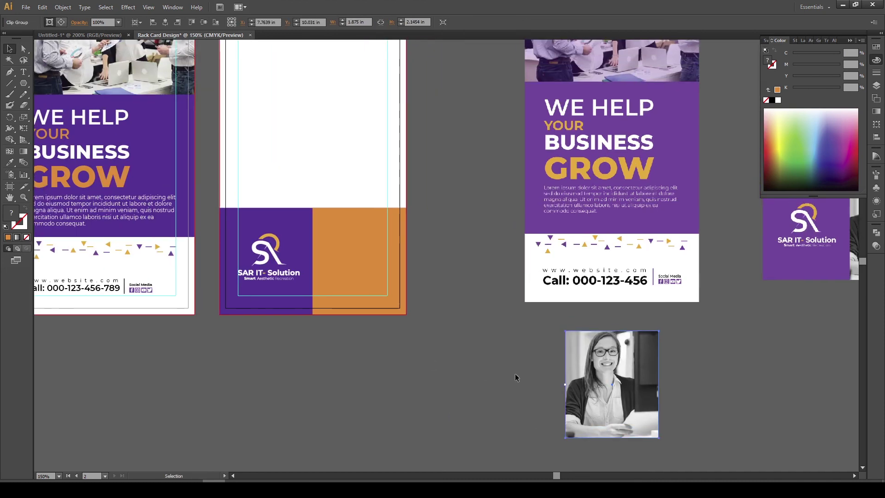
shift+click(373, 267)
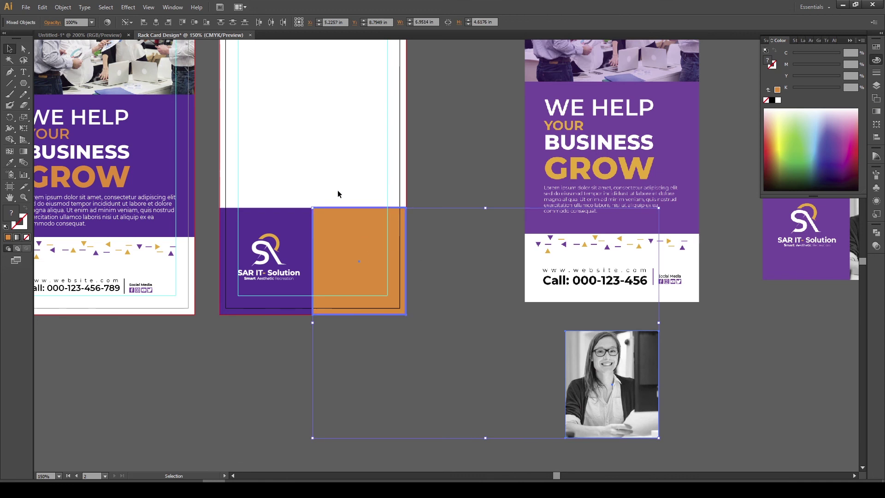
click(156, 23)
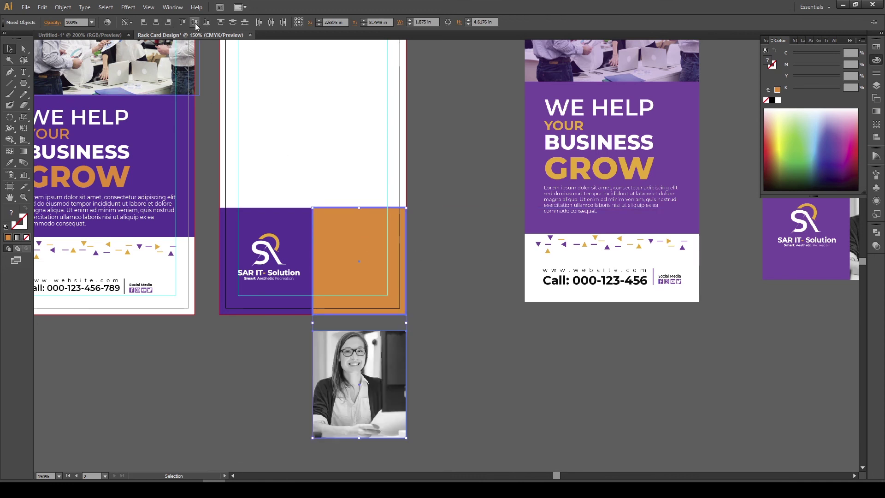
click(195, 23)
click(458, 227)
drag(458, 227, 219, 336)
scroll(584, 350, down, 1)
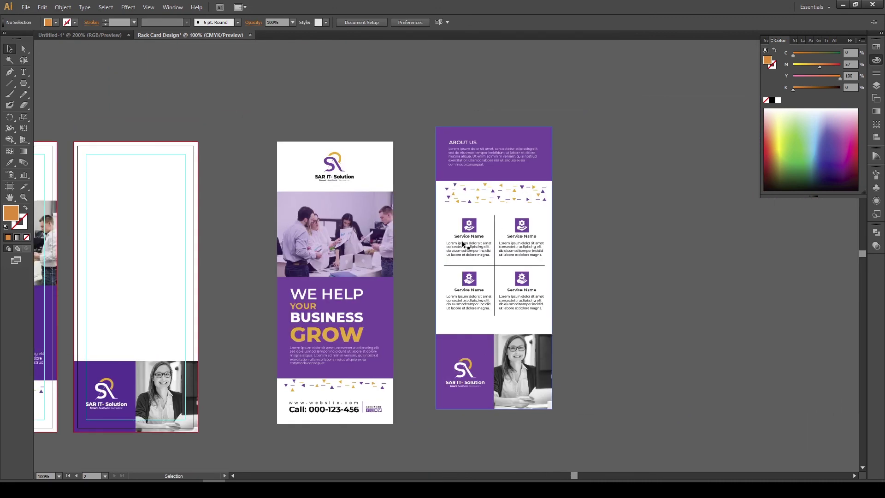
From Untitled-1, move the four-item Service Name grid onto the back card and lower it
scroll(462, 243, left, 4)
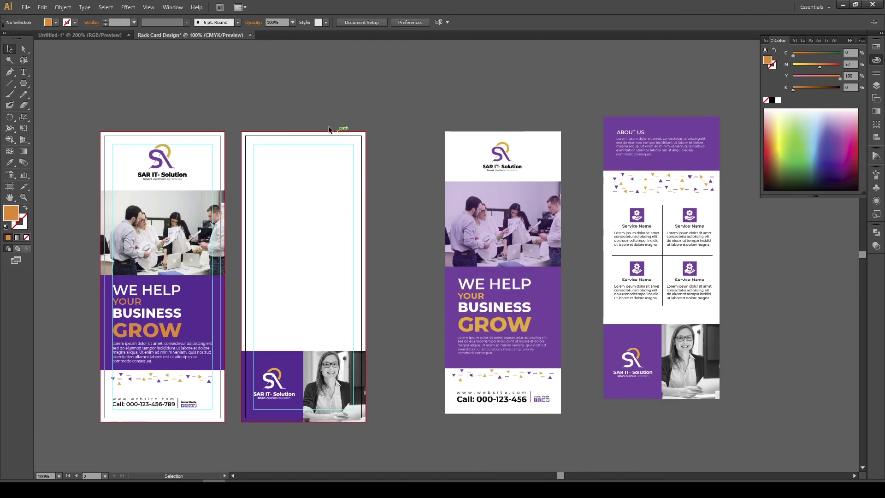
key(ctrl+Tab)
drag(401, 174, 461, 314)
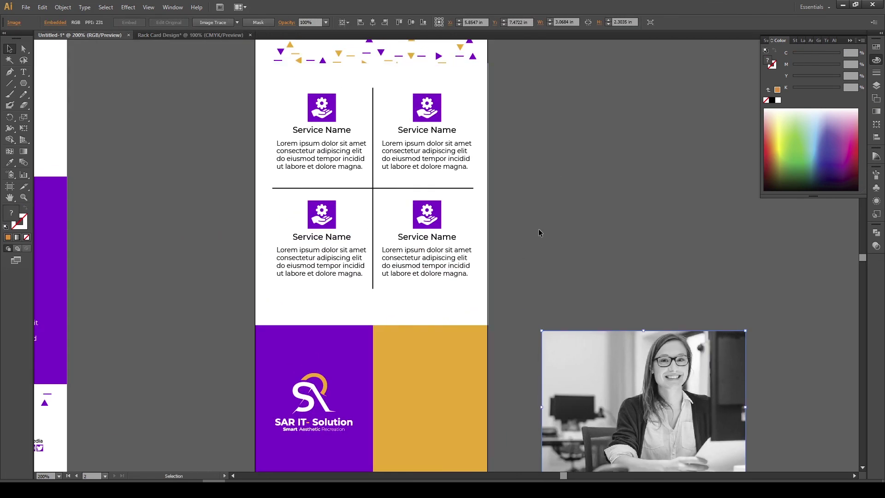
click(480, 209)
key(ctrl+shift+a)
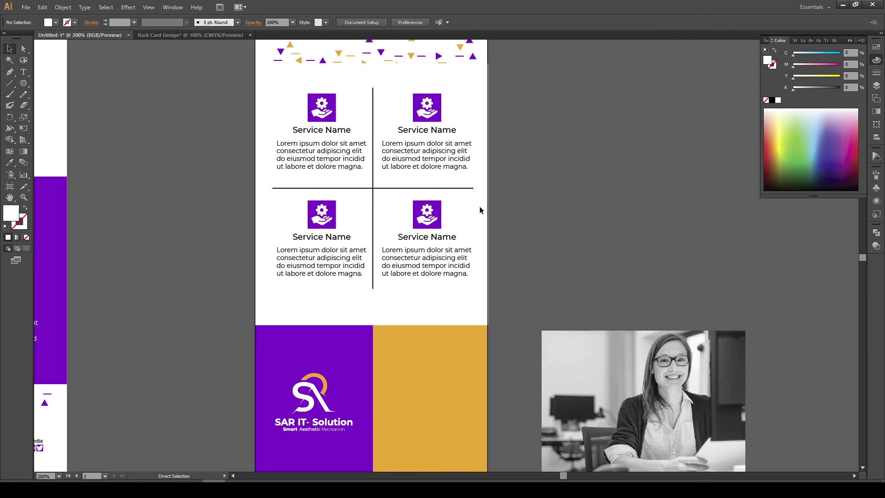
drag(267, 78, 493, 304)
drag(426, 210, 388, 223)
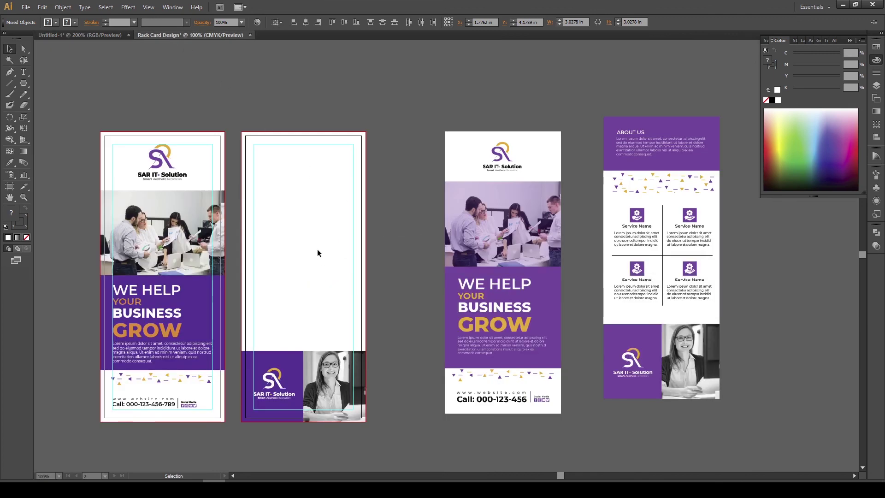
drag(317, 253, 318, 253)
drag(364, 202, 377, 248)
Copy the triangle pattern strip up onto the back card above the service grid
key(ctrl+=)
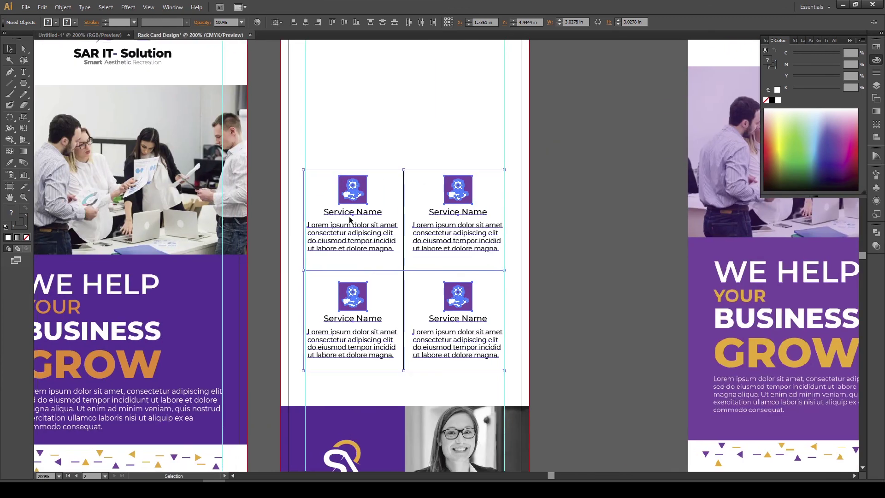
click(403, 164)
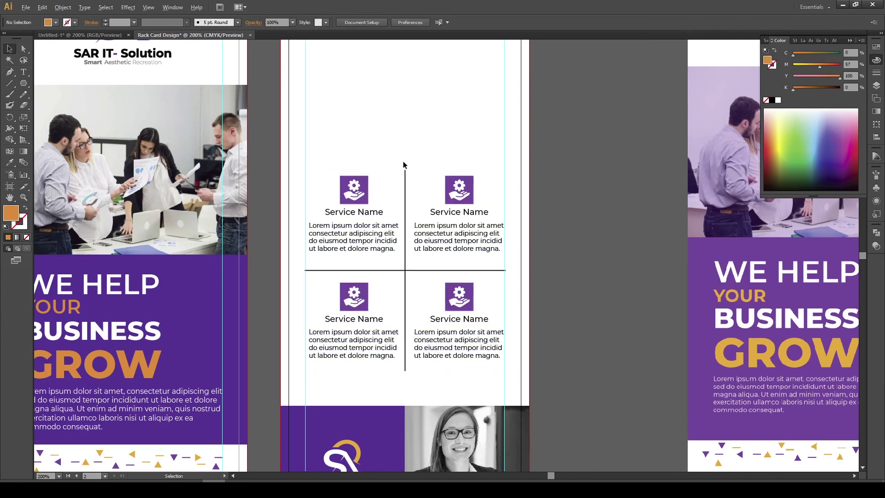
key(ctrl+minus)
key(ctrl+minus)
drag(431, 158, 348, 224)
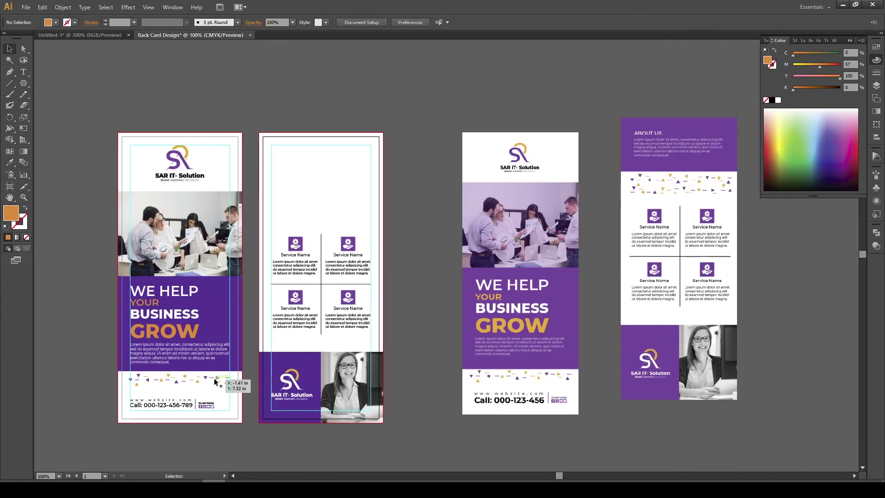
drag(233, 394, 252, 375)
drag(194, 365, 322, 172)
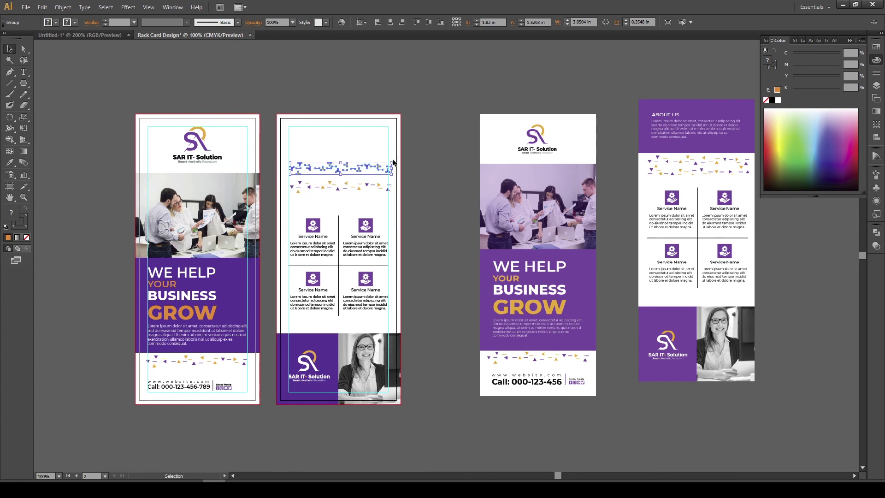
Rotate the copied triangle strip 180° and deselect it
drag(395, 162, 272, 178)
scroll(329, 171, up, 2)
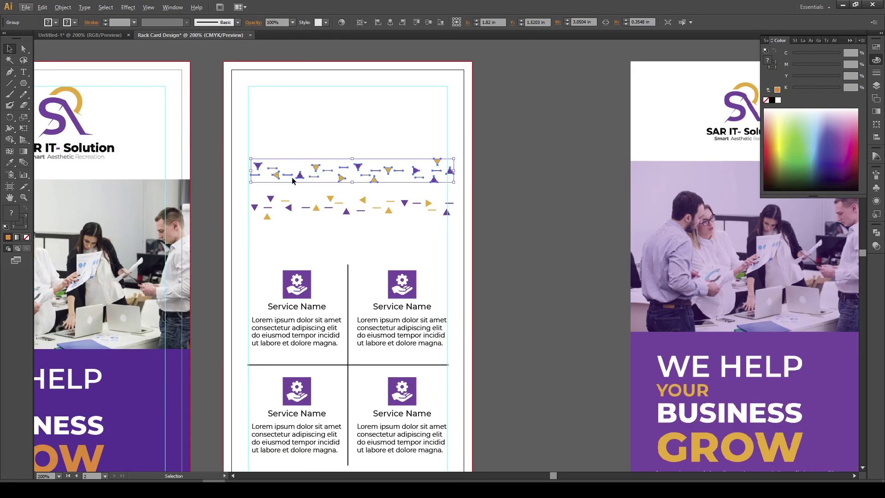
click(330, 142)
scroll(331, 142, down, 2)
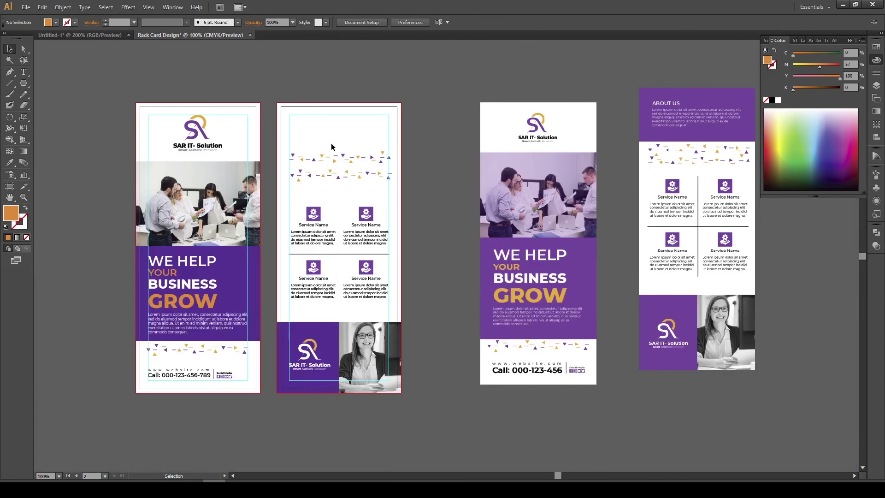
scroll(331, 143, up, 3)
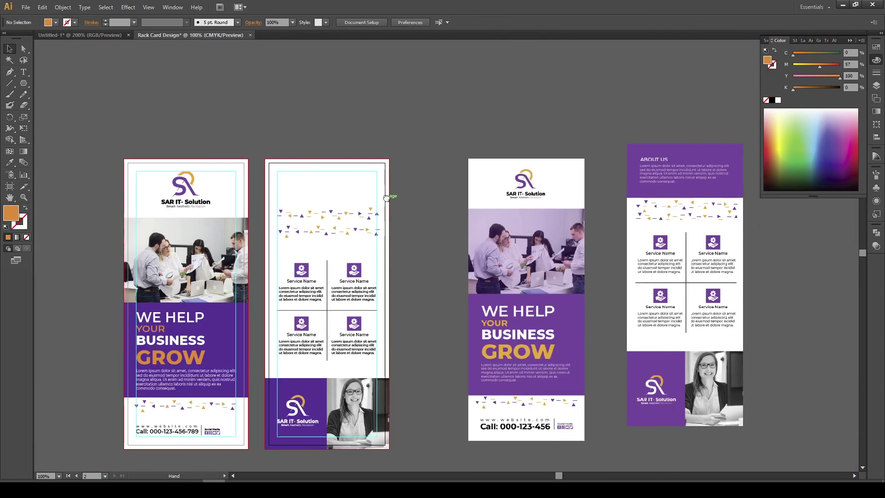
Copy the front's purple block to the back card and resize it into a top band
click(238, 322)
drag(238, 322, 370, 127)
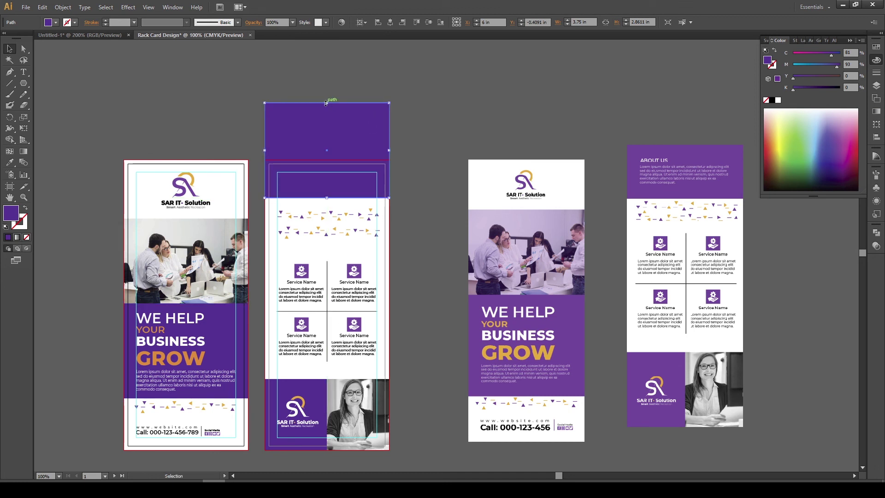
drag(326, 103, 345, 106)
drag(337, 150, 337, 168)
drag(345, 105, 379, 123)
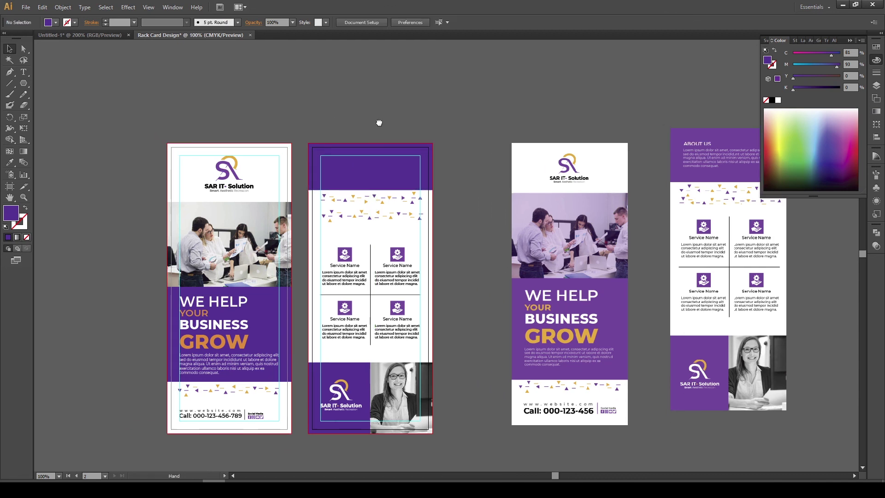
click(394, 163)
click(416, 119)
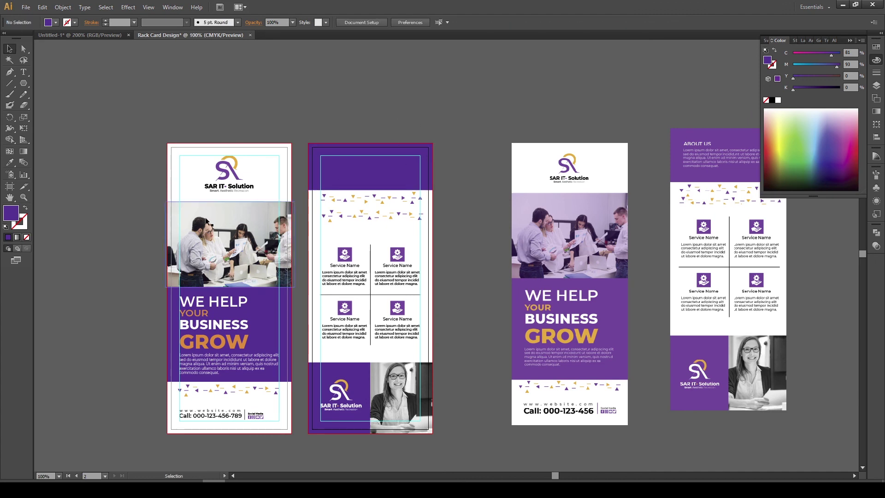
scroll(206, 221, right, 3)
scroll(277, 277, left, 4)
scroll(317, 308, down, 2)
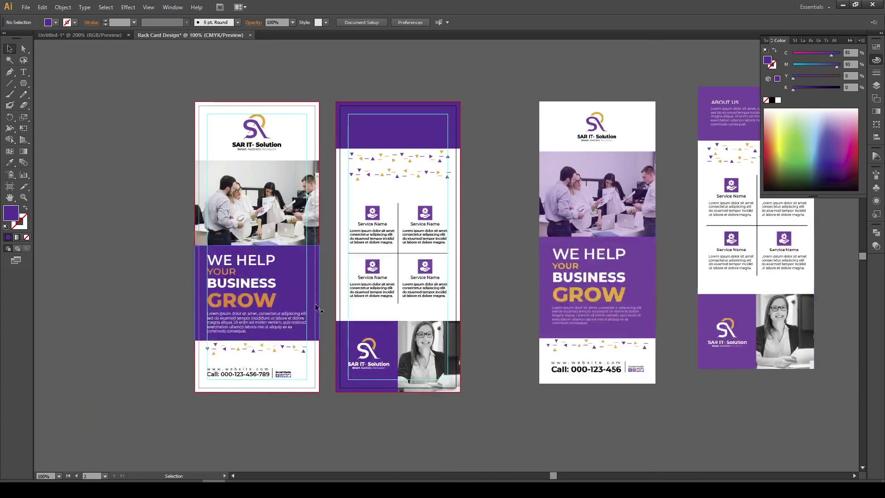
click(261, 320)
Copy the front's body paragraph into the back card's purple band
drag(261, 320, 402, 123)
scroll(410, 184, up, 4)
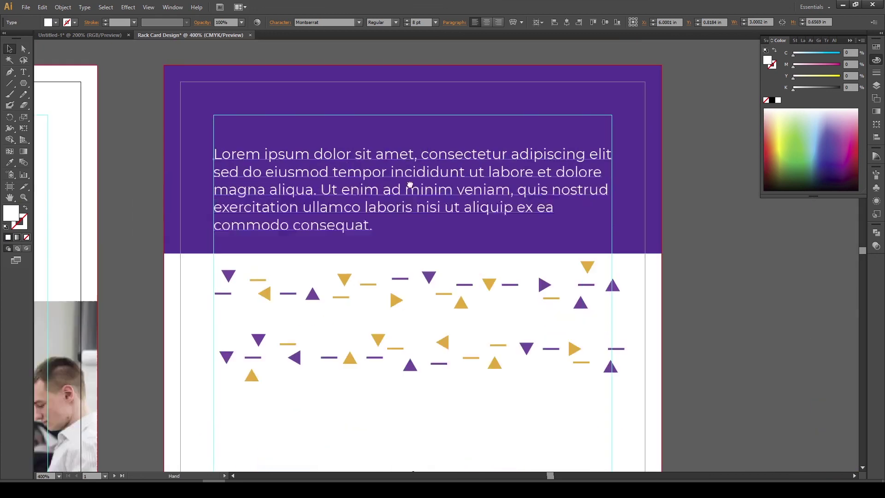
drag(410, 185, 434, 210)
Duplicate the paragraph above itself and make it an ABOUT US heading in Bold at 9 pt
drag(290, 182, 304, 95)
double_click(300, 146)
key(ctrl+a)
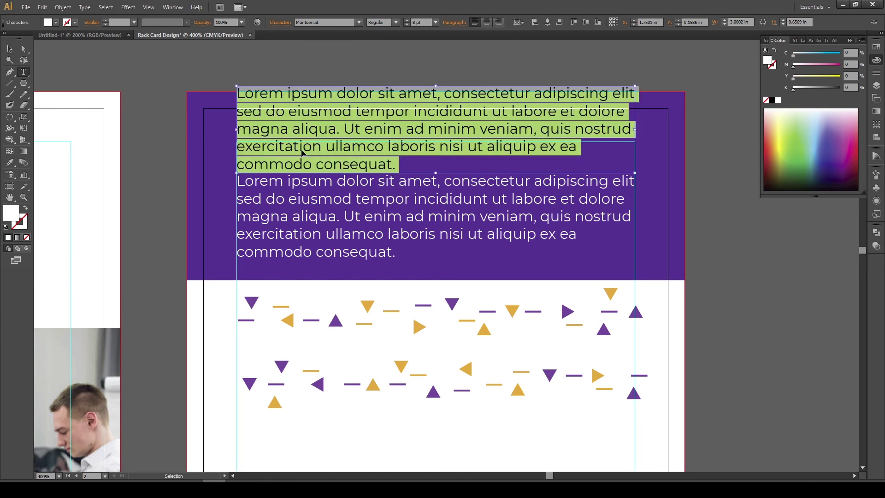
text(ABOUT US)
key(Escape)
click(396, 26)
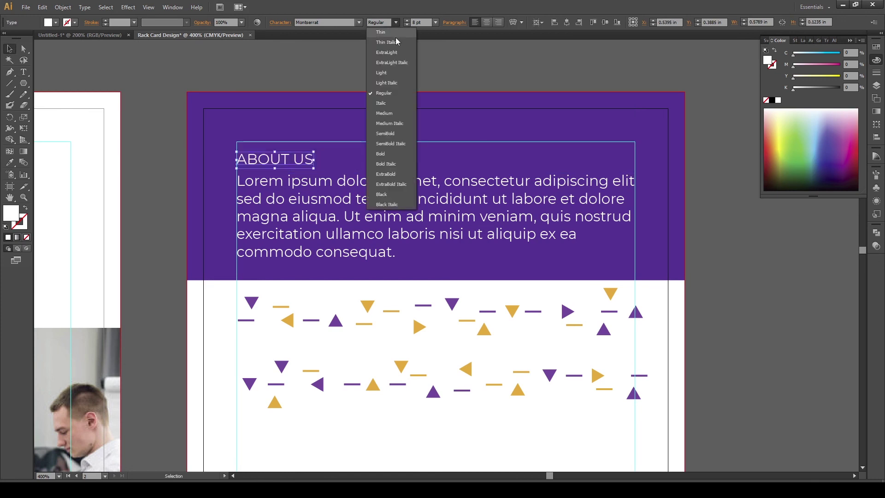
click(382, 158)
key(Up)
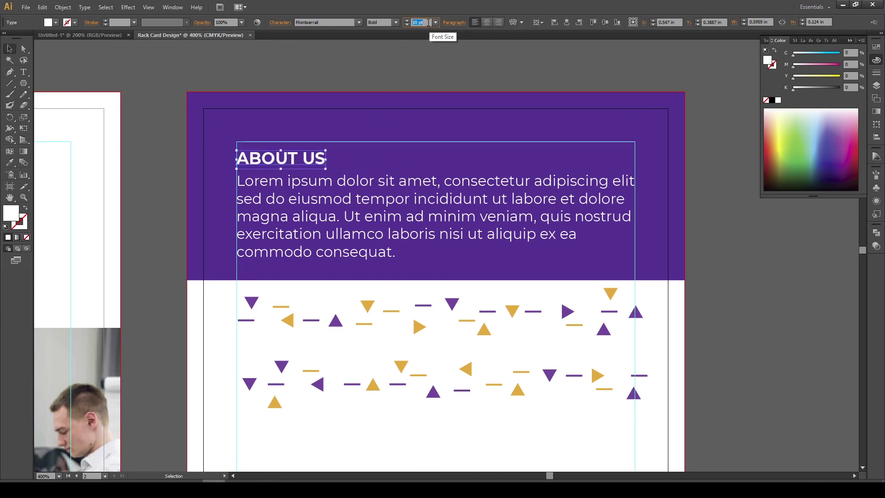
click(379, 165)
Nudge the ABOUT US heading and body paragraph with arrow keys to space them in the band
scroll(379, 165, down, 1)
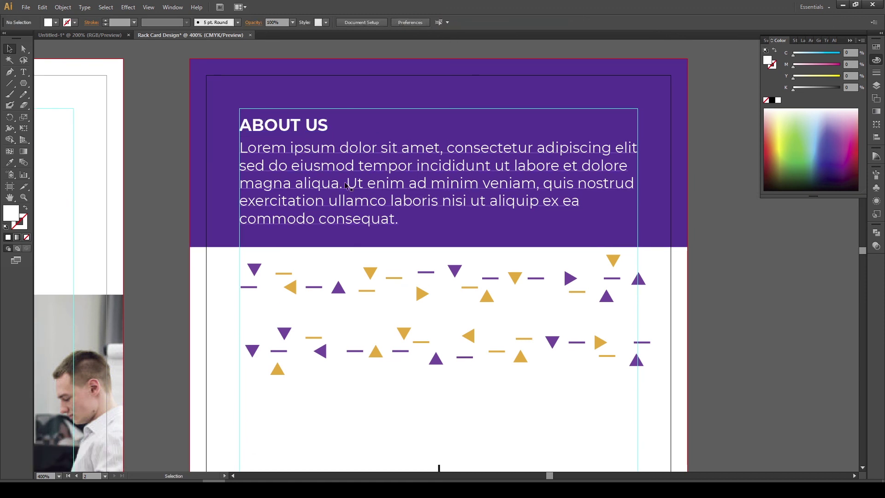
click(352, 198)
shift+click(311, 132)
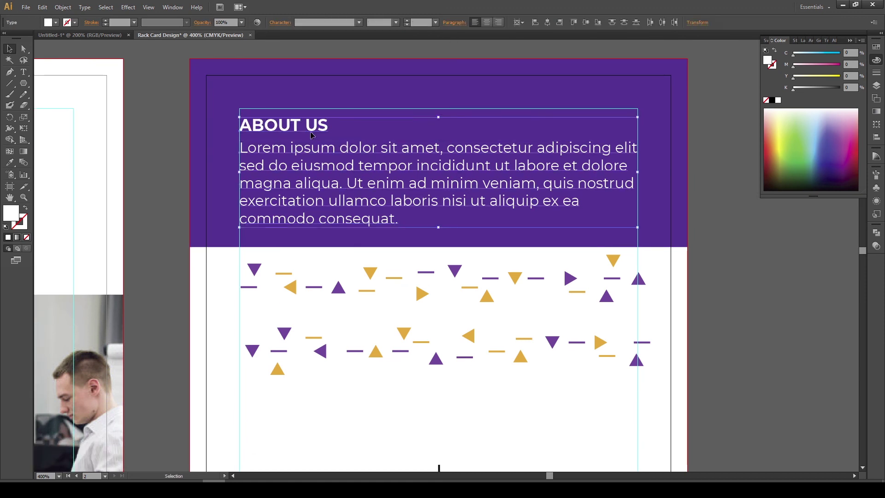
key(Down)
click(327, 94)
click(309, 135)
key(Up)
key(Up)
key(Up)
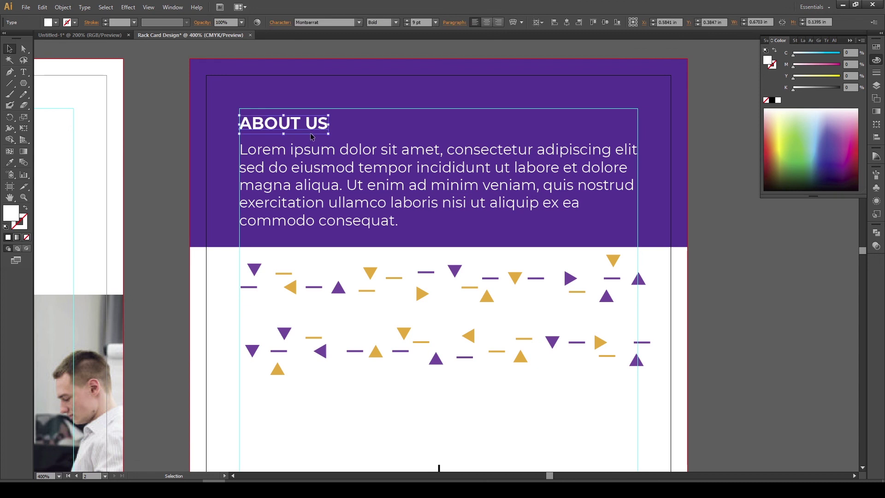
key(Up)
key(Up)
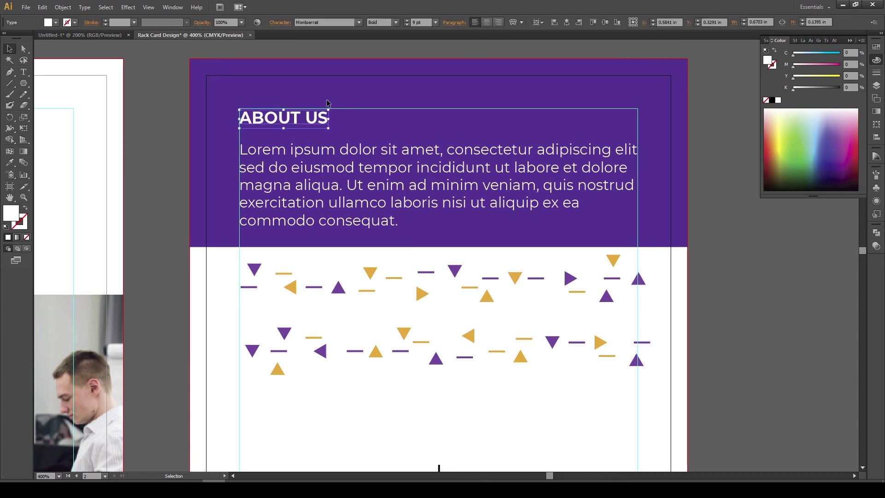
key(Up)
click(323, 134)
click(317, 152)
key(Up)
key(Up)
key(Up)
key(Up)
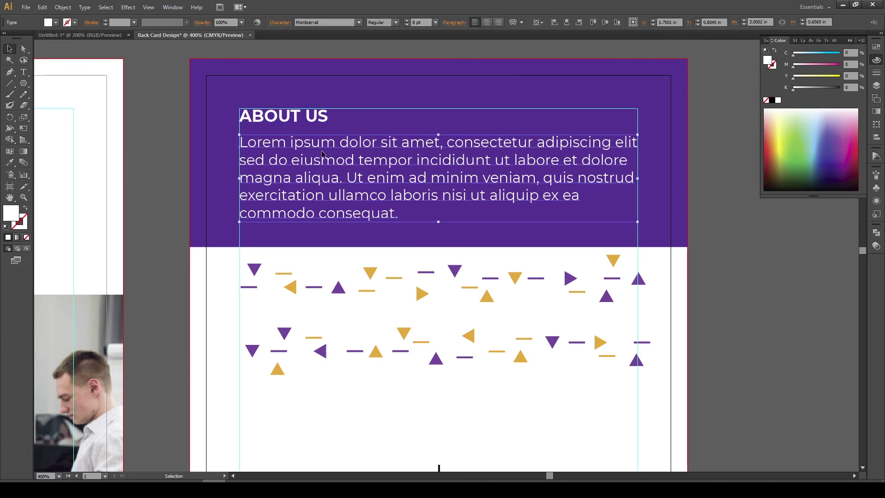
click(361, 104)
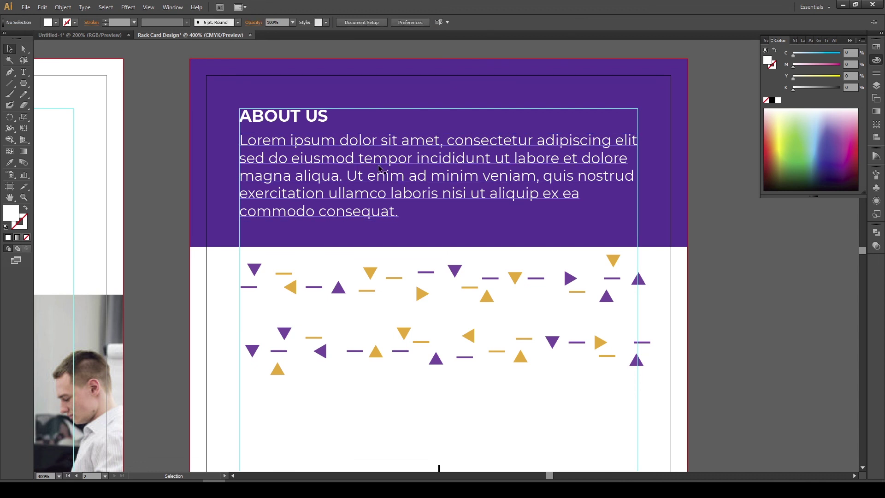
Zoom out to view all artboards and check the four service blocks
key(ctrl+1)
drag(382, 231, 439, 302)
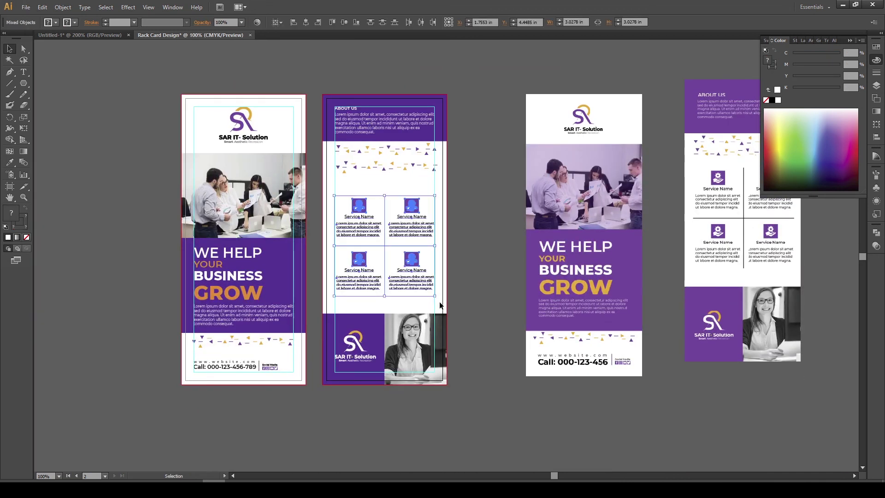
click(472, 288)
drag(472, 289, 535, 286)
alt+scroll(534, 255, down, 1)
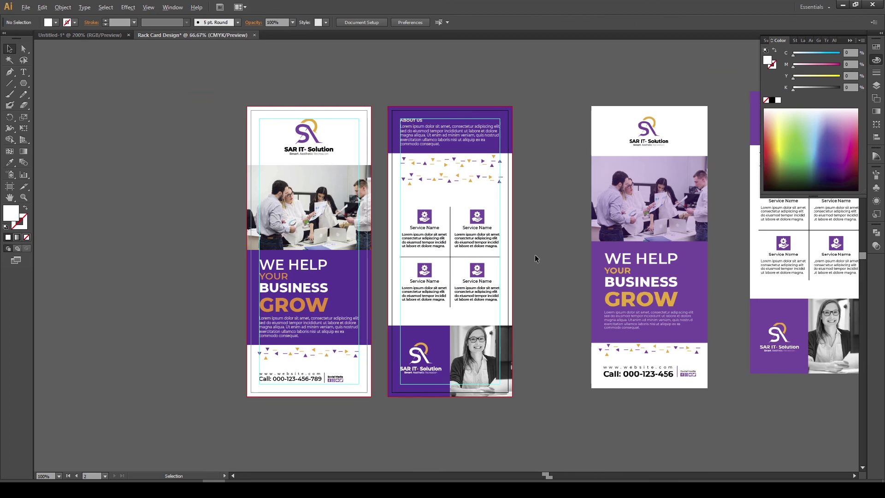